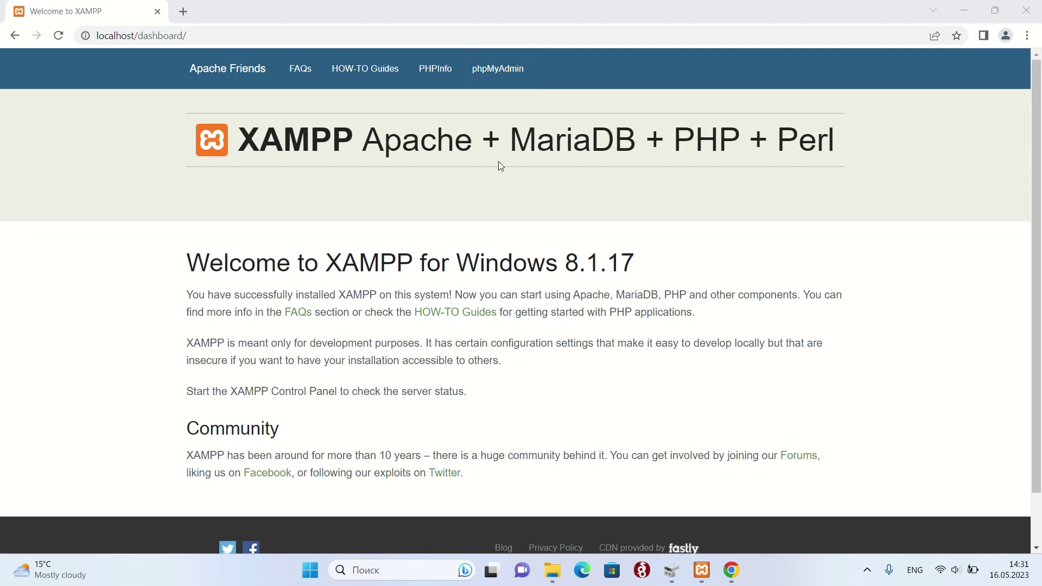
# - Open phpMyAdmin from the XAMPP dashboard's top navigation bar
pyautogui.click(506, 87)
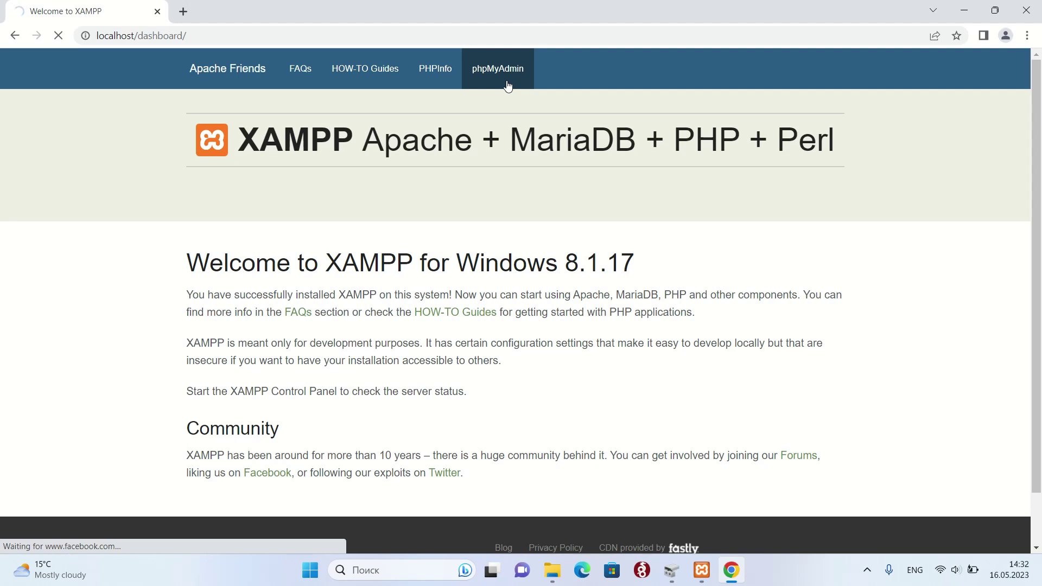
# - Create an empty database called wordpress_20 and open it from the left tree
pyautogui.click(508, 85)
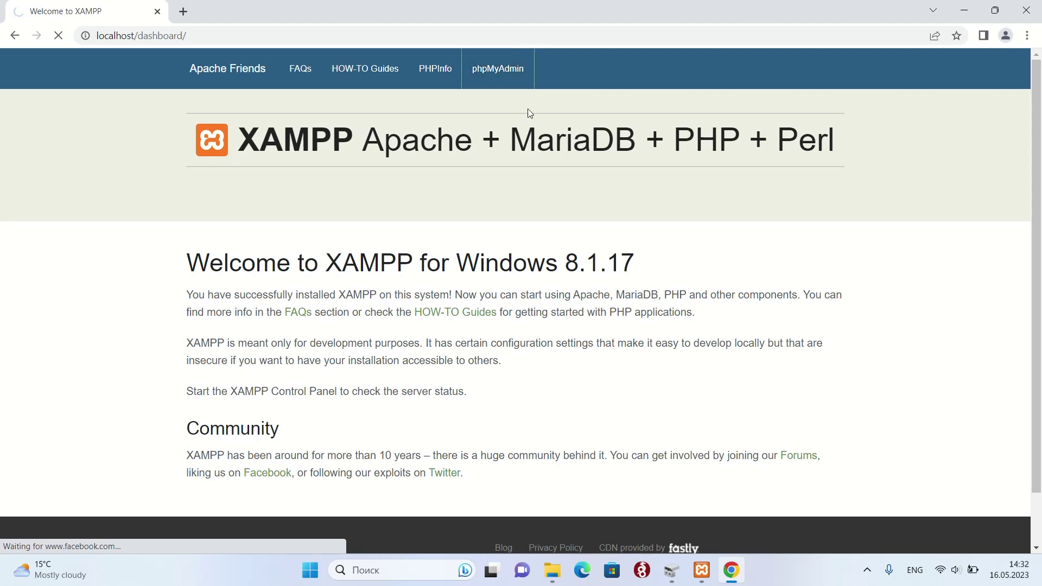
pyautogui.scroll(-1, 828, 241)
pyautogui.scroll(1, 828, 241)
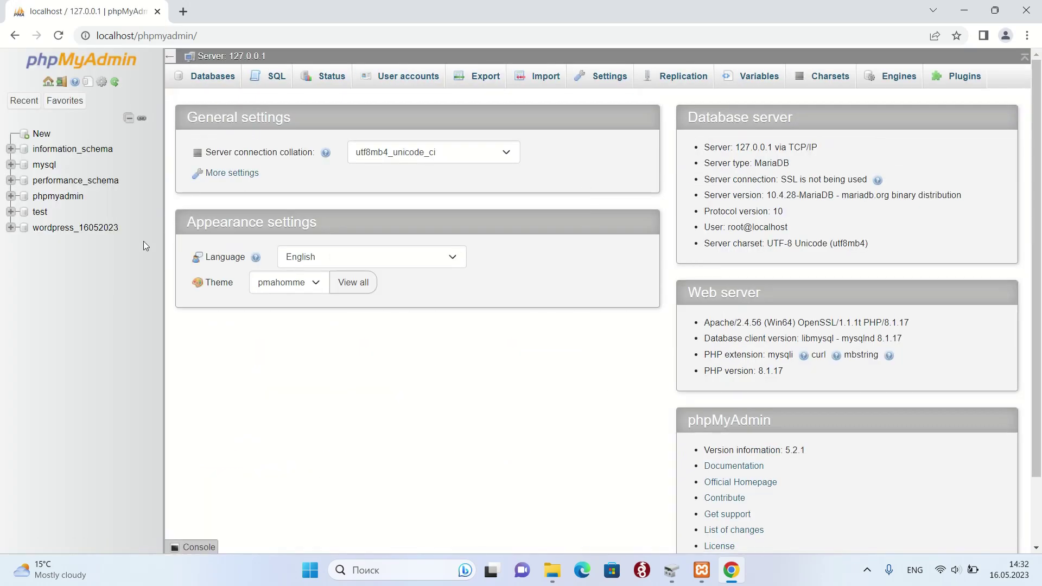
pyautogui.click(26, 140)
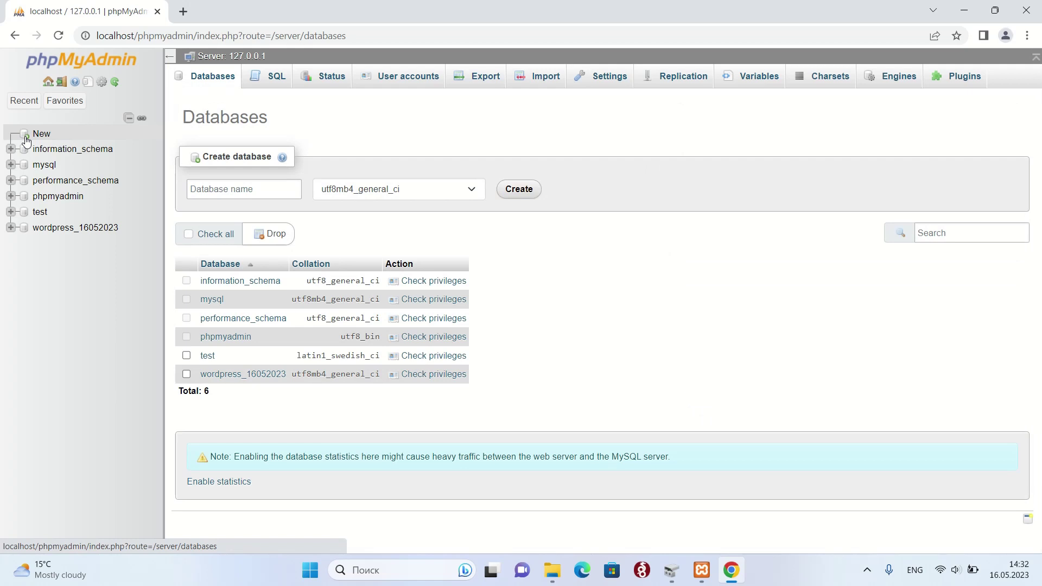
pyautogui.click(244, 190)
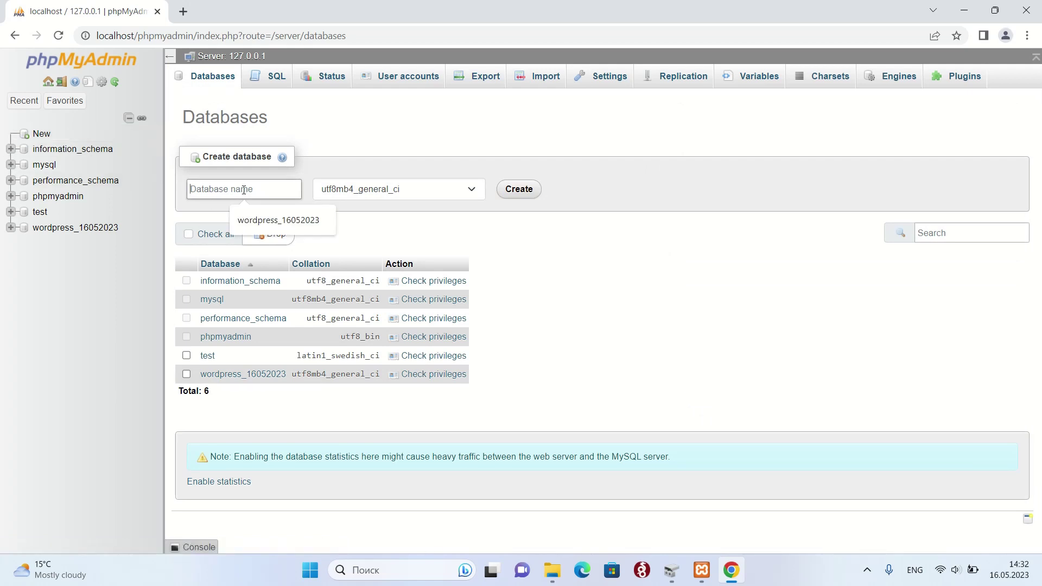
pyautogui.write('wordpress_20')
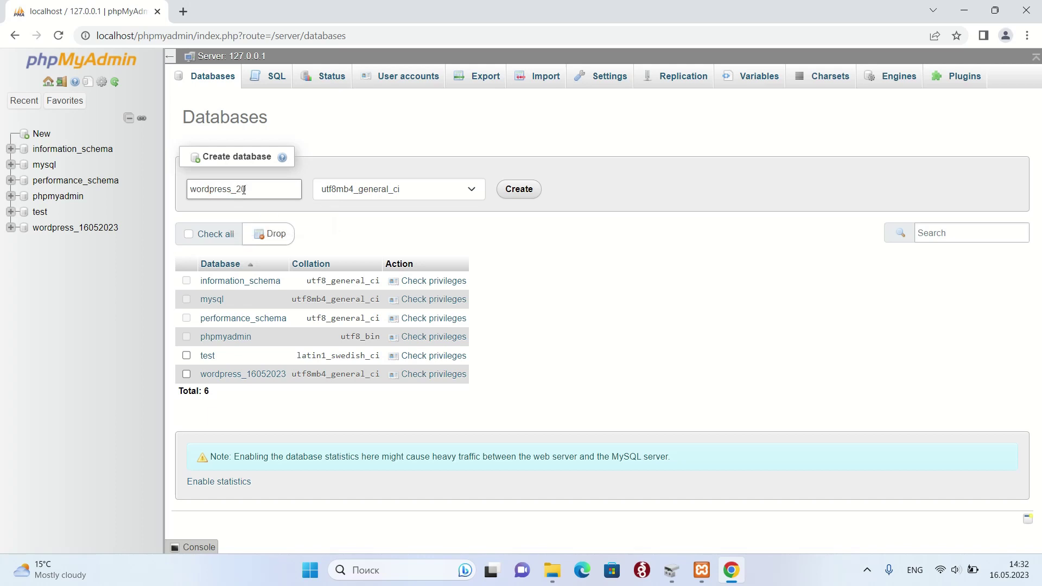
pyautogui.click(515, 196)
pyautogui.click(524, 194)
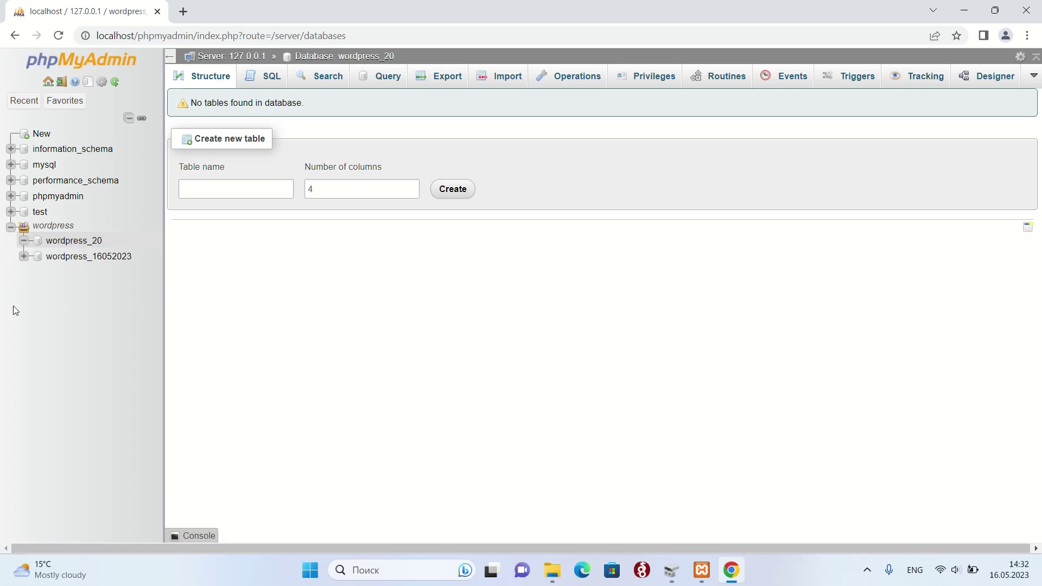
pyautogui.click(60, 247)
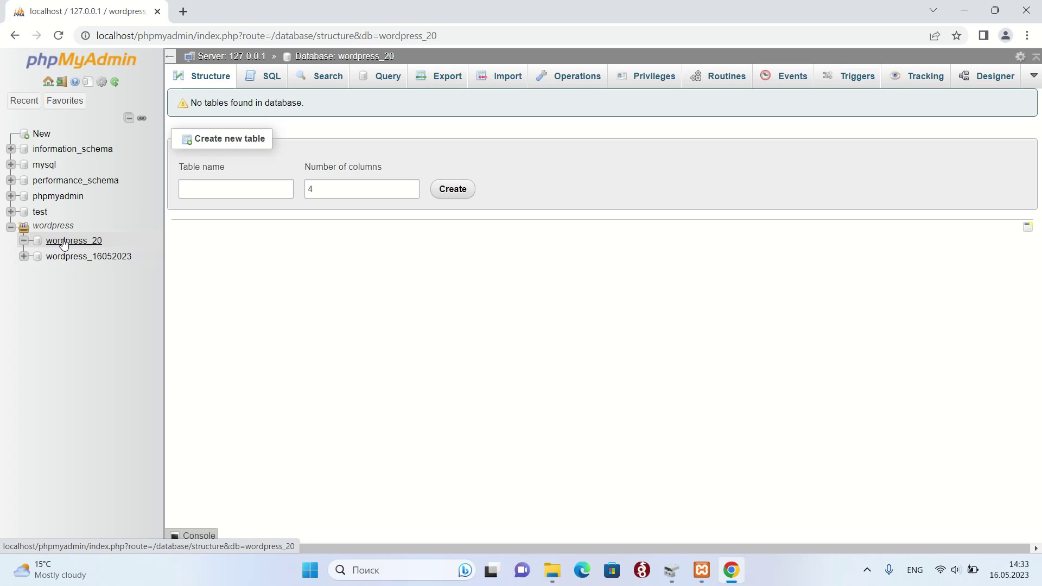
# - Copy the wordpress folder inside wordpress_installer
pyautogui.click(557, 573)
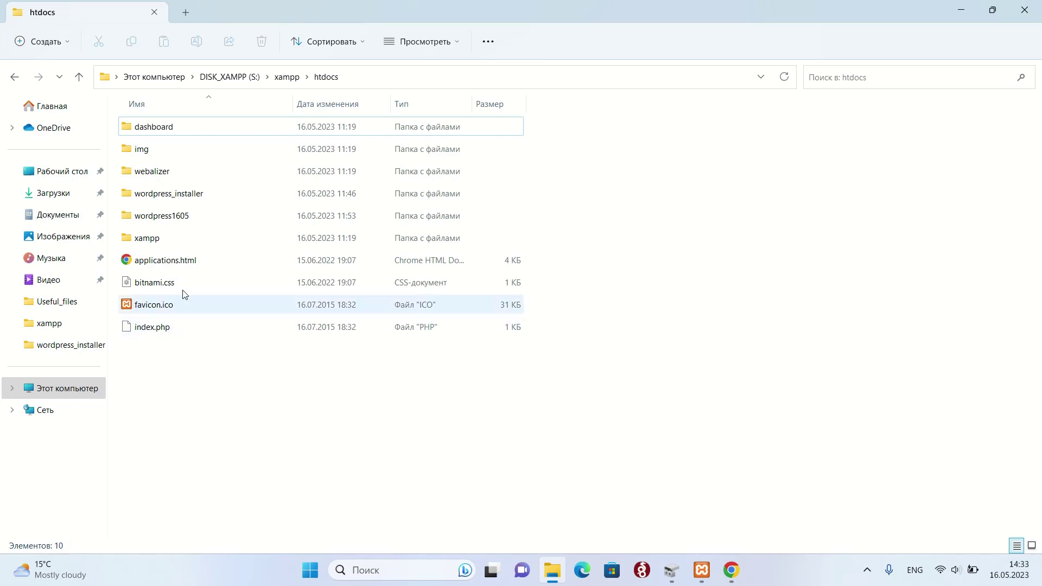
pyautogui.doubleClick(195, 201)
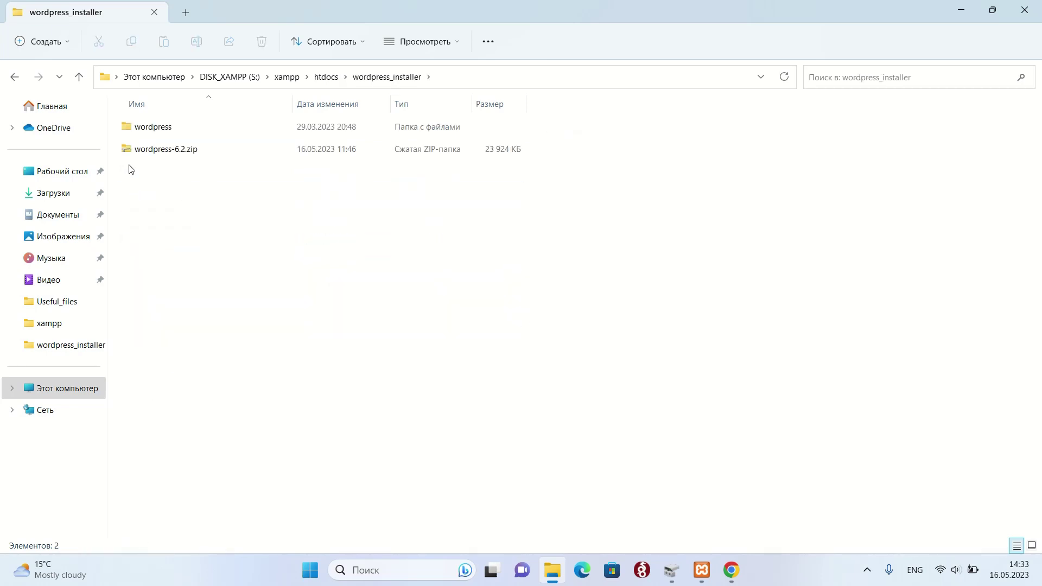
pyautogui.click(165, 130)
pyautogui.rightClick(166, 131)
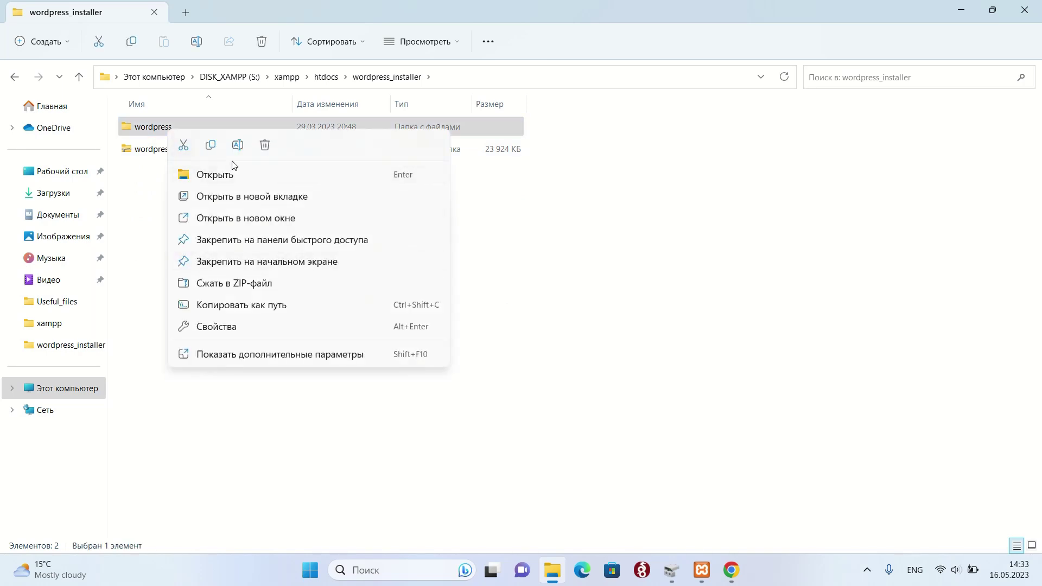
pyautogui.click(209, 147)
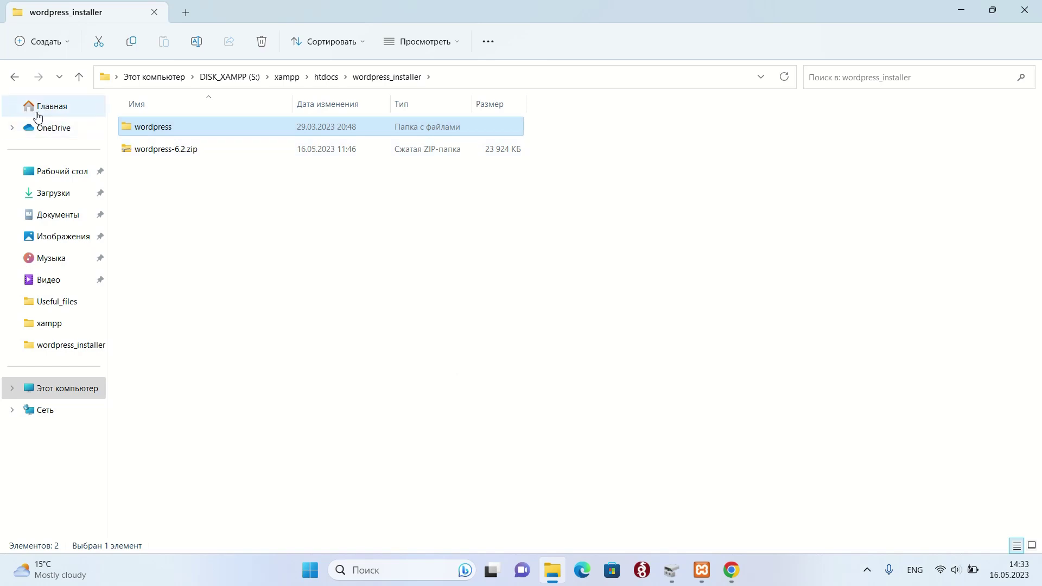
# - Paste the wordpress folder into the xampp htdocs folder
pyautogui.click(14, 81)
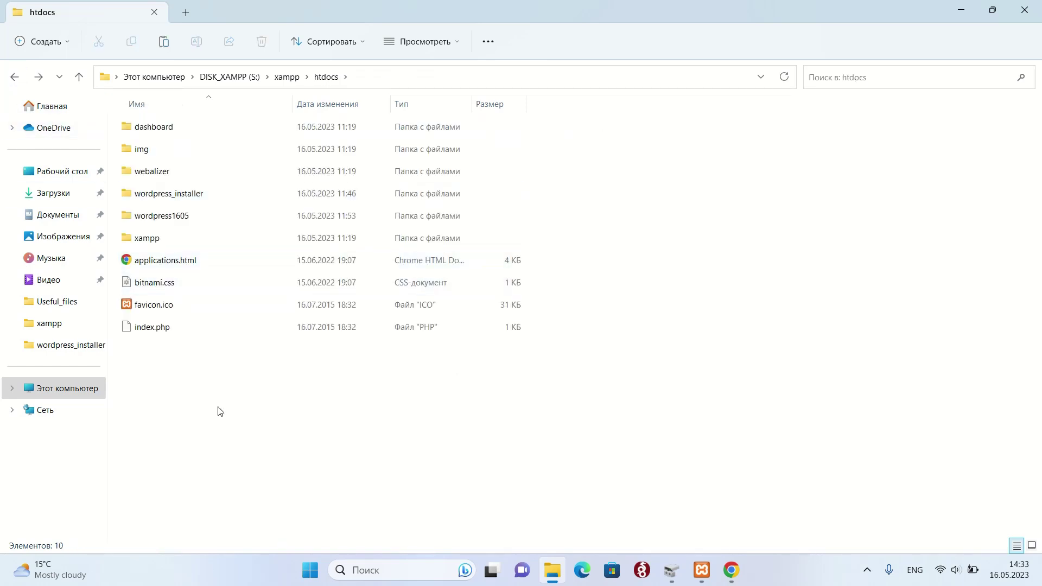
pyautogui.rightClick(145, 373)
pyautogui.moveTo(193, 290)
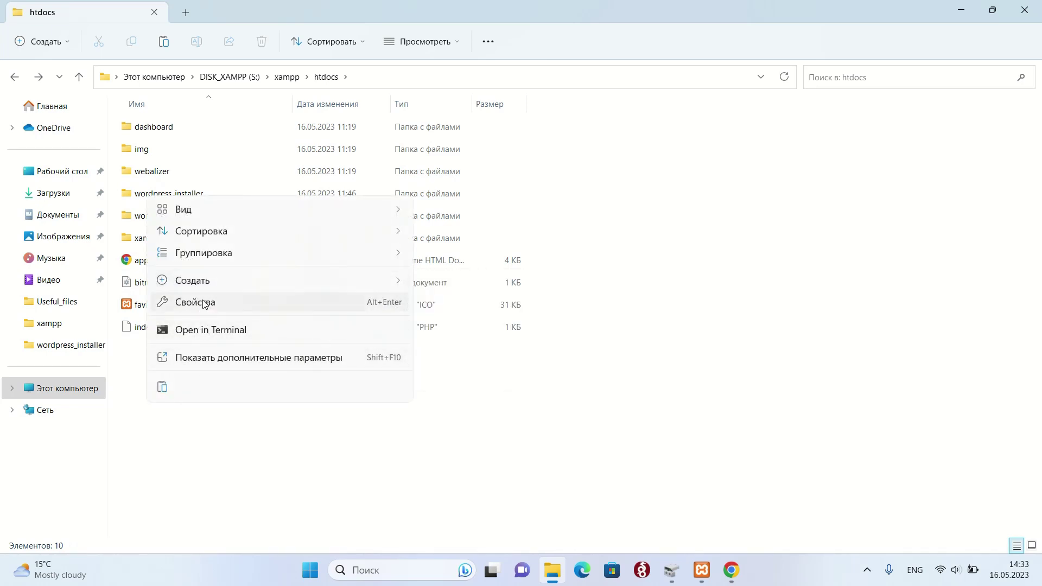
pyautogui.moveTo(207, 235)
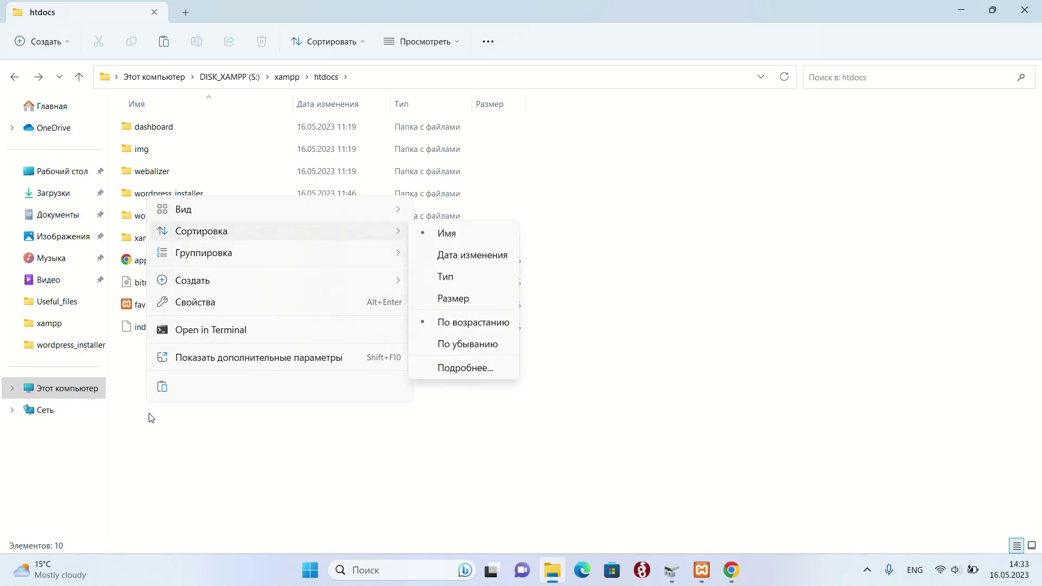
pyautogui.click(163, 389)
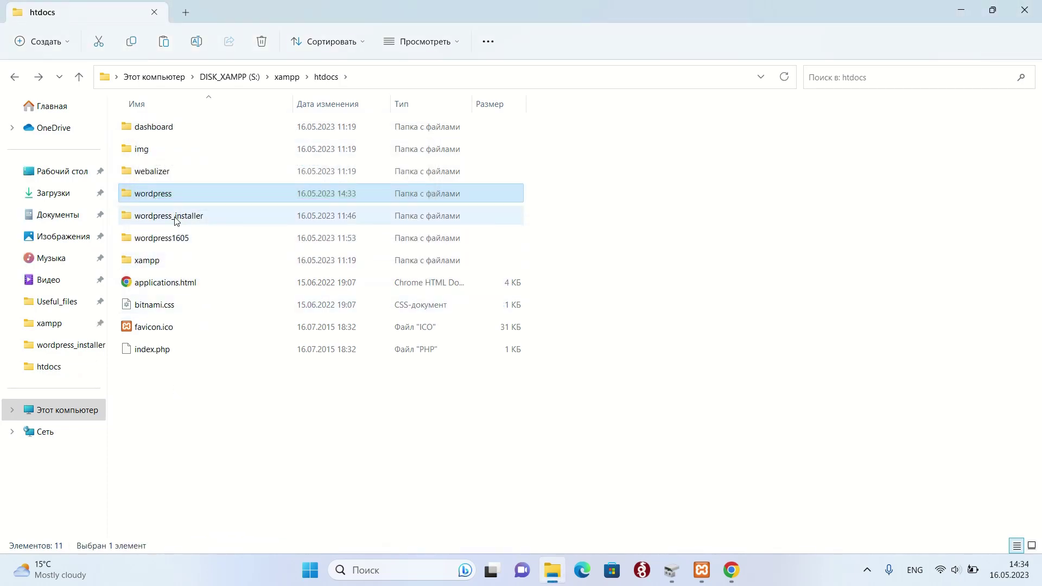
# - Rename the pasted wordpress folder to wordpress20 by appending 20
pyautogui.rightClick(163, 198)
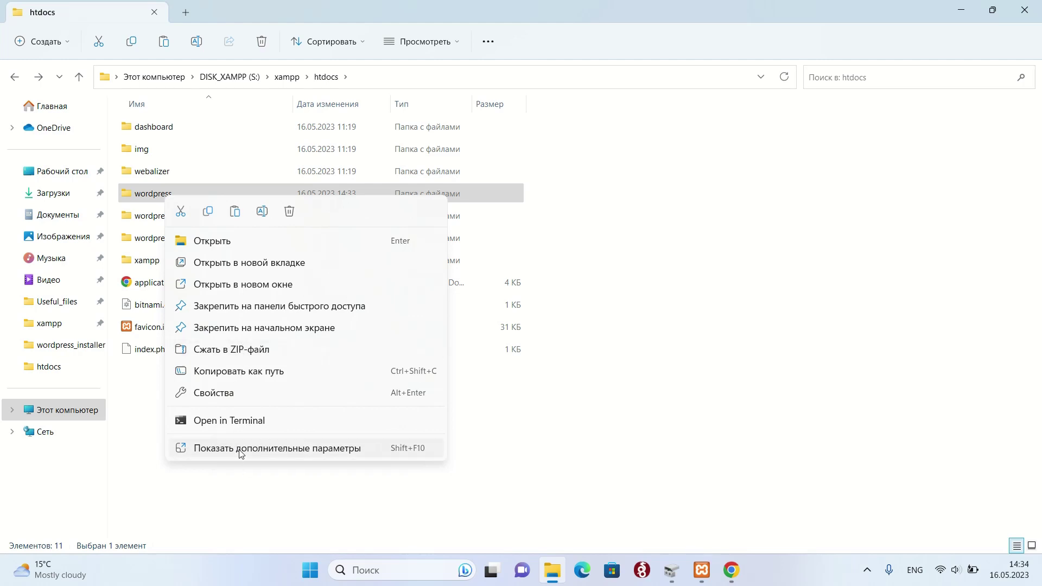
pyautogui.click(239, 450)
pyautogui.click(286, 420)
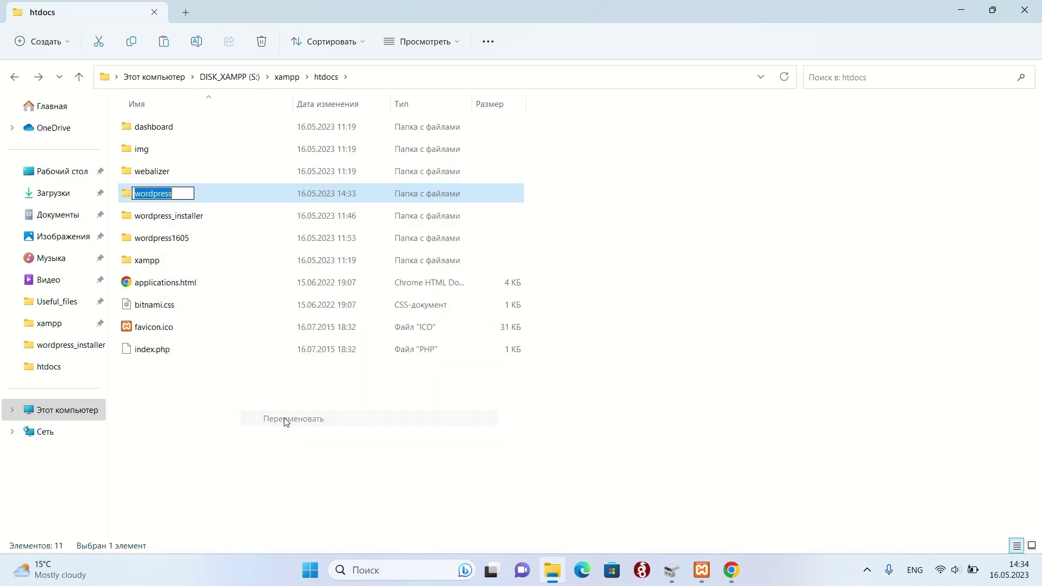
pyautogui.click(181, 196)
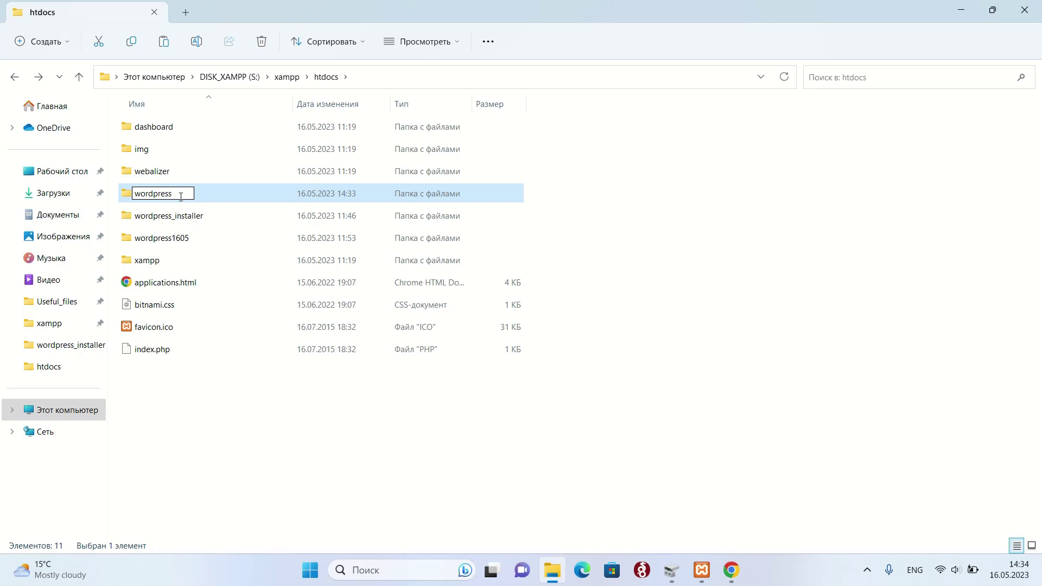
pyautogui.write('20')
pyautogui.click(304, 427)
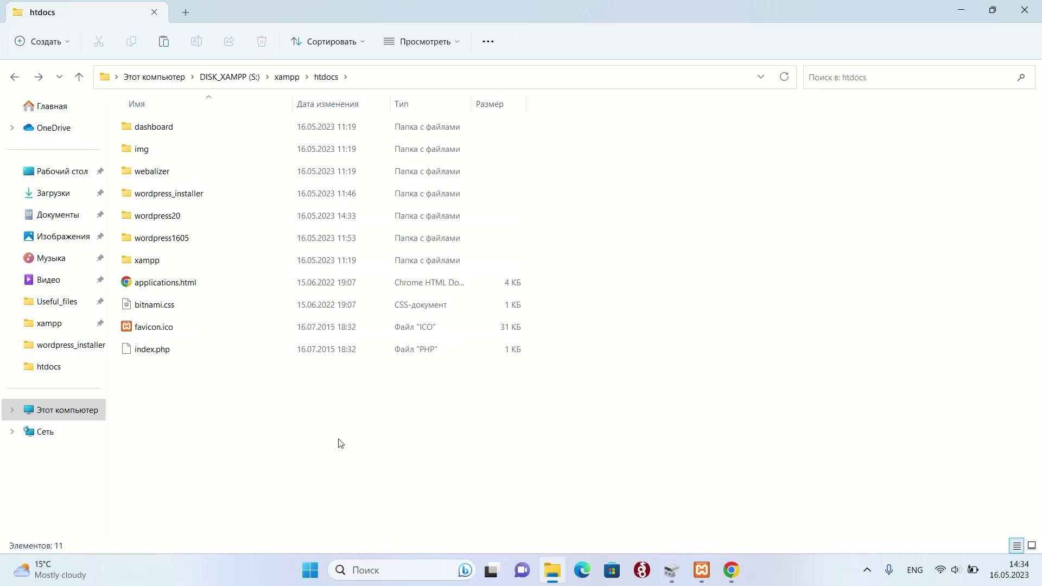
pyautogui.moveTo(738, 569)
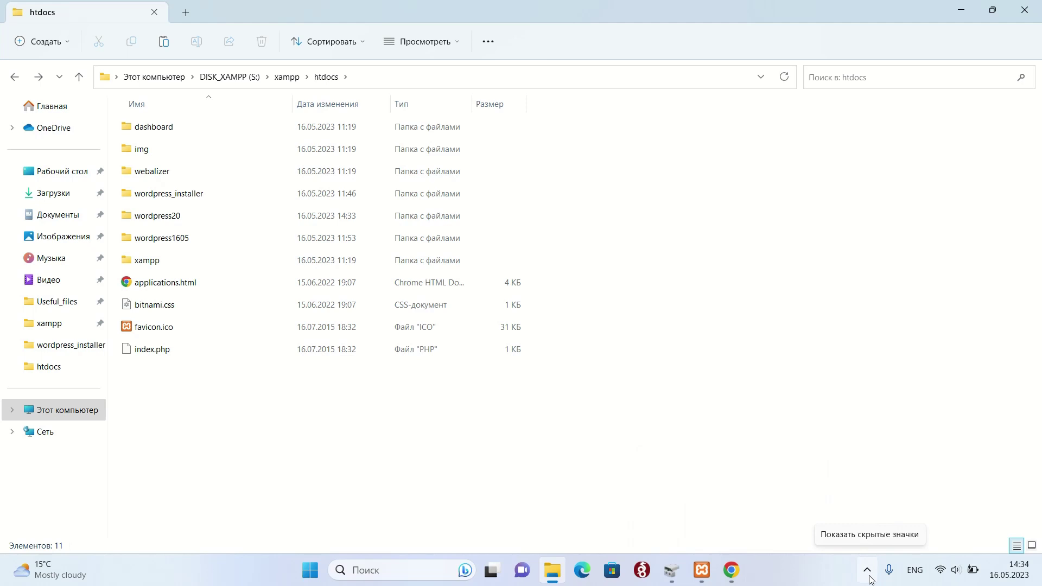
# - Load localhost/wordpress20/ in a new Chrome tab to reach the WordPress setup-config page
pyautogui.click(867, 571)
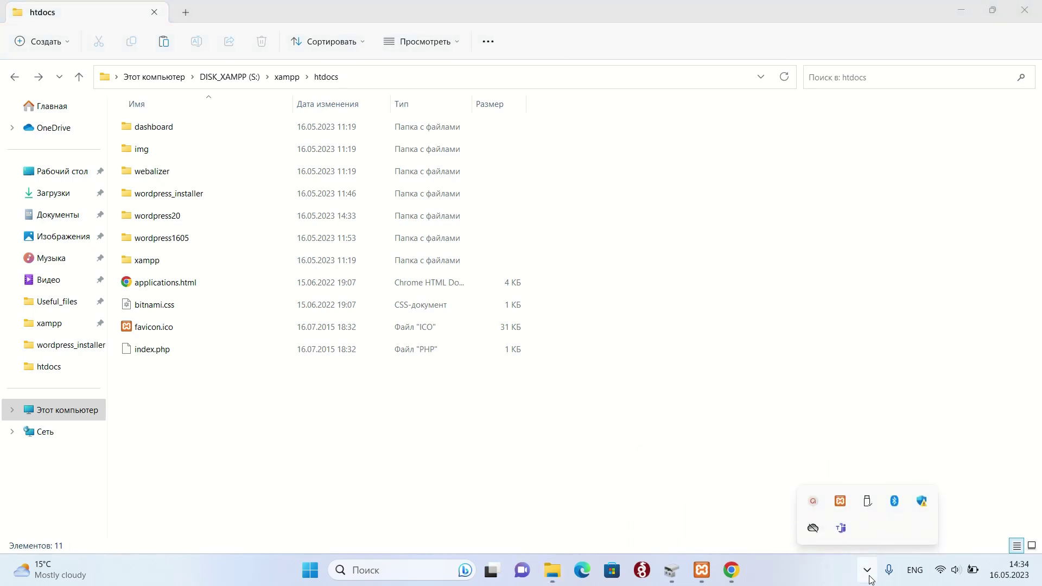
pyautogui.click(868, 578)
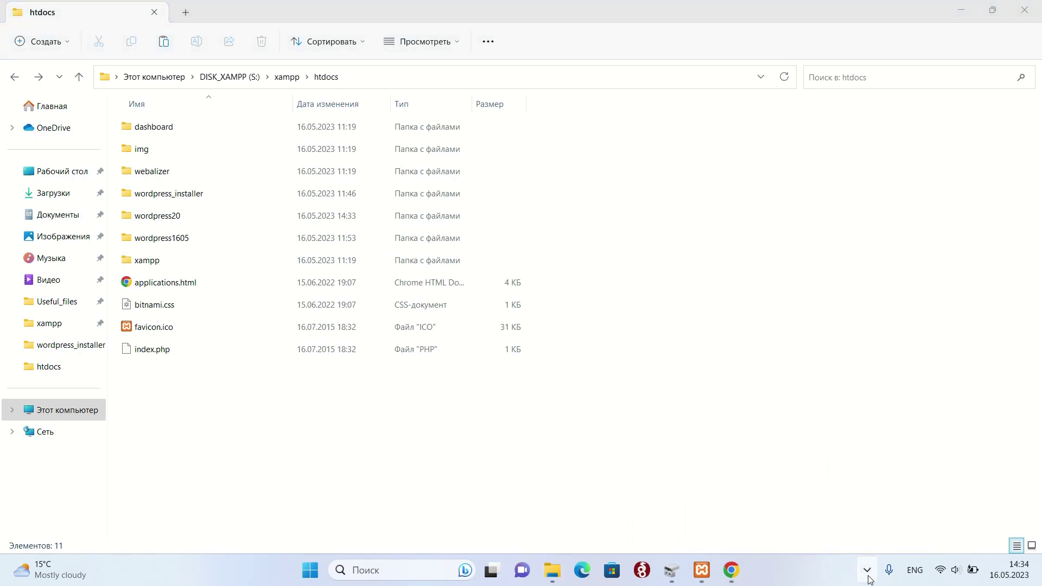
pyautogui.click(740, 574)
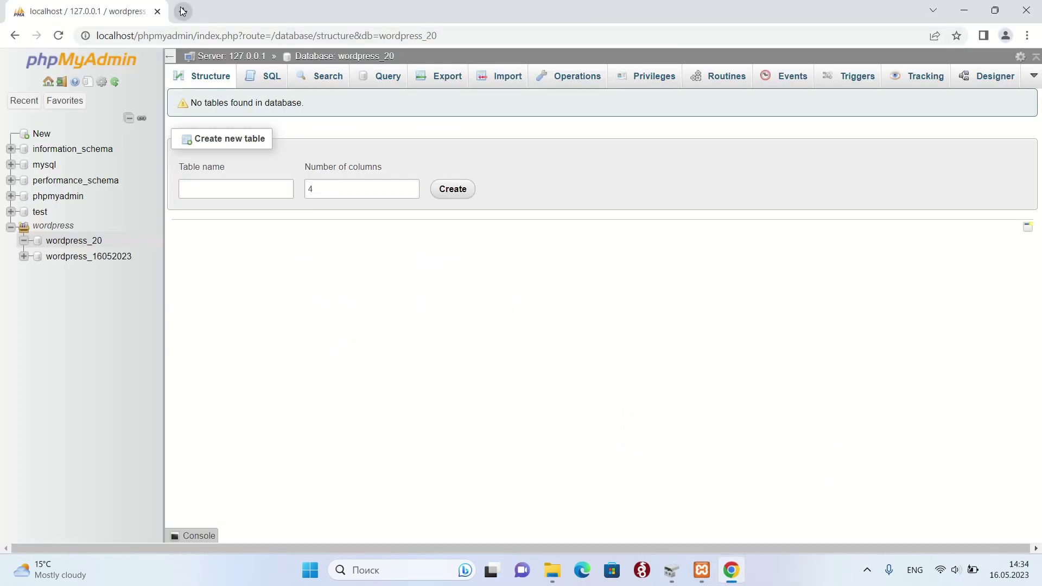
pyautogui.click(182, 11)
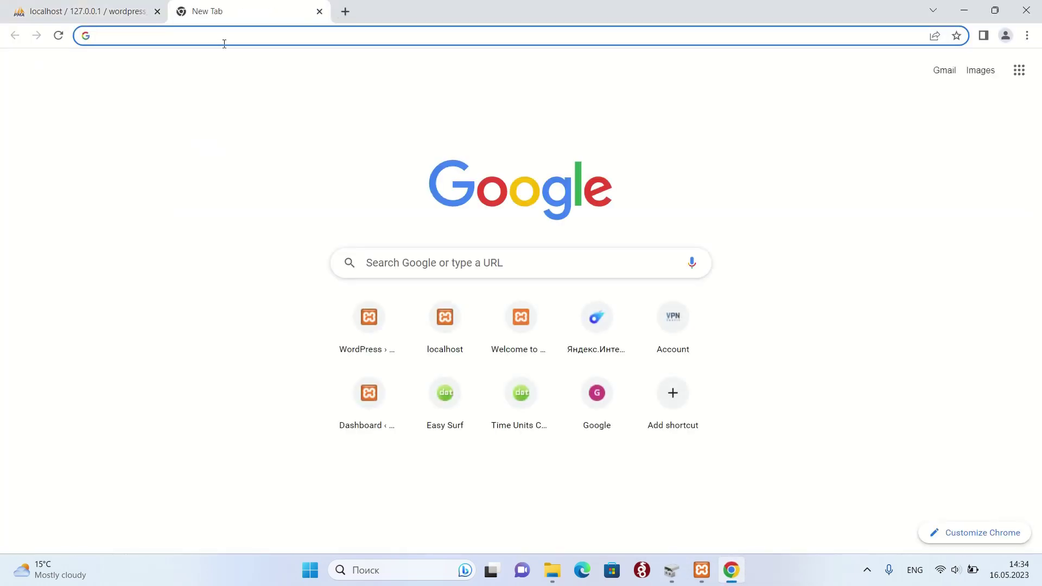
pyautogui.write('word')
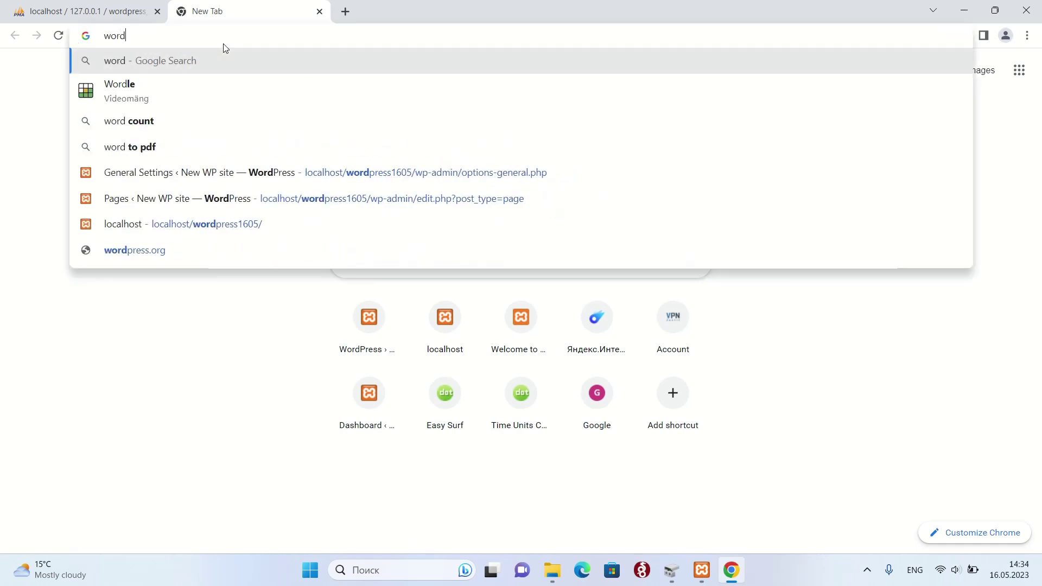
pyautogui.write('press')
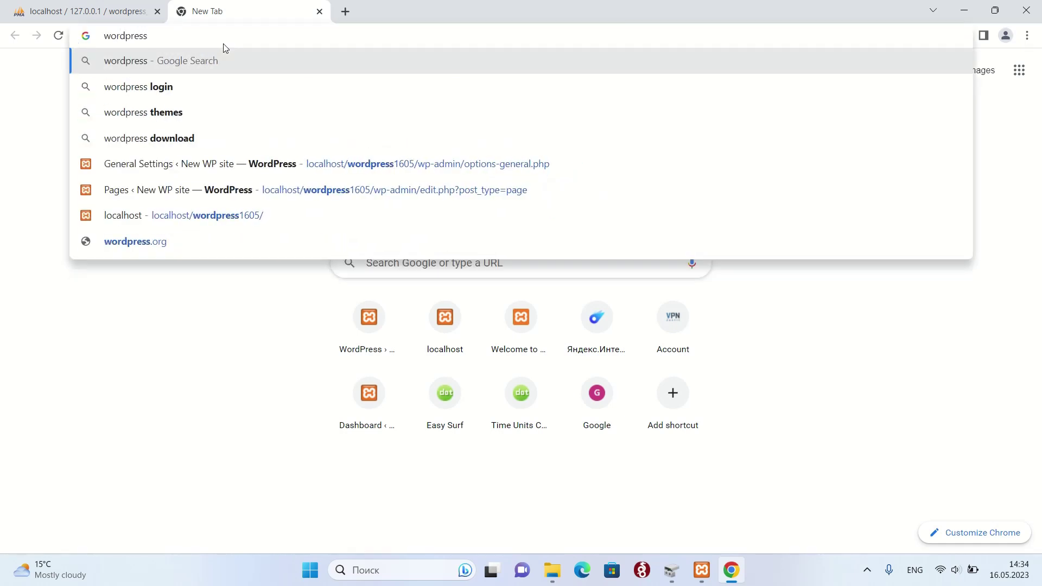
pyautogui.press('BackSpace')
pyautogui.press('BackSpace')
pyautogui.press('BackSpace')
pyautogui.press('BackSpace')
pyautogui.press('BackSpace')
pyautogui.press('BackSpace')
pyautogui.press('BackSpace')
pyautogui.press('BackSpace')
pyautogui.press('BackSpace')
pyautogui.write('localhost/')
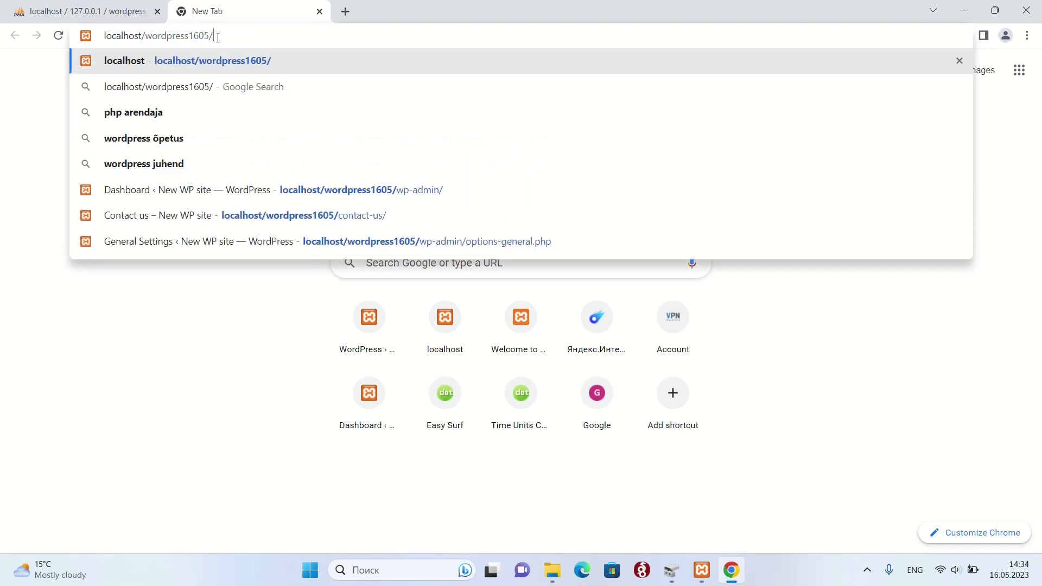
pyautogui.moveTo(182, 36); pyautogui.dragTo(216, 38)
pyautogui.write('20')
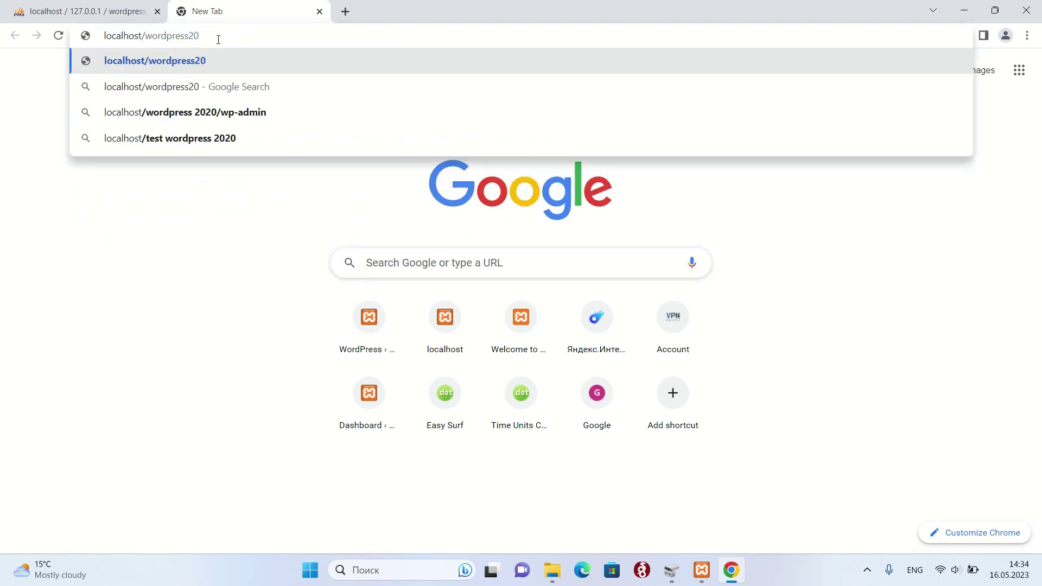
pyautogui.write('/')
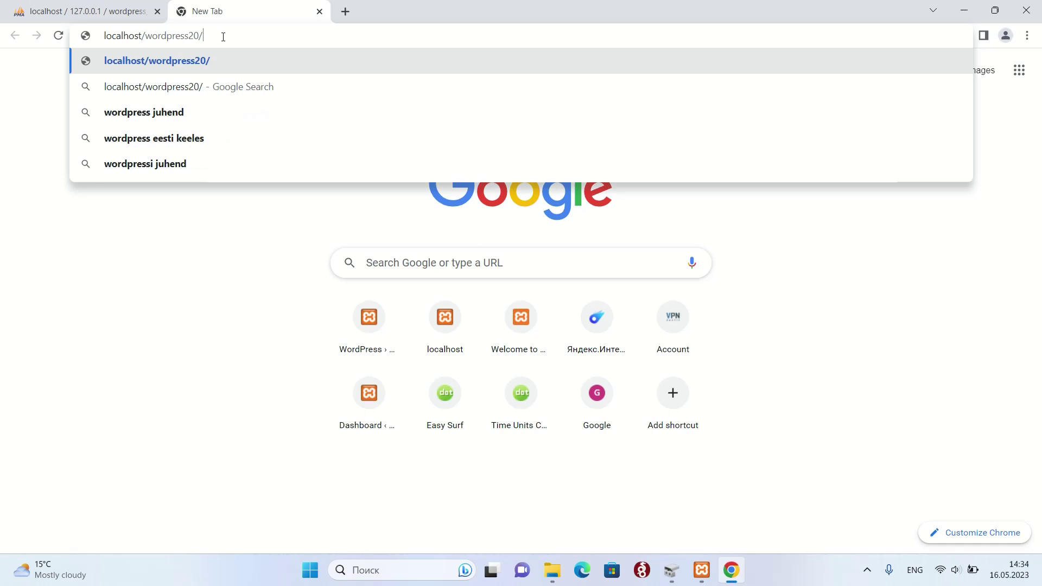
pyautogui.press('Return')
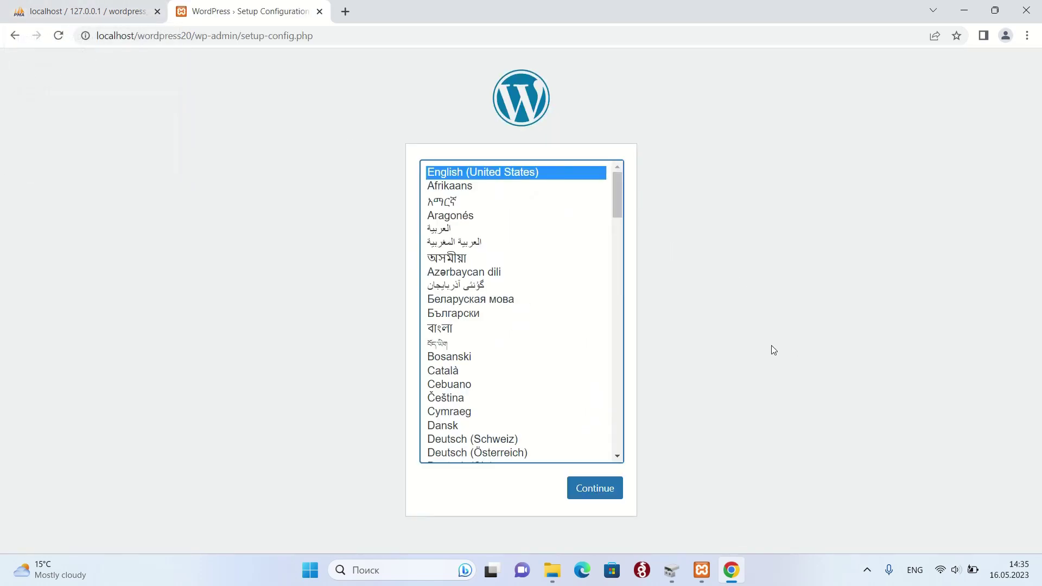
# - Choose English (UK) as the installation language and proceed past the welcome page
pyautogui.moveTo(619, 200); pyautogui.dragTo(613, 254)
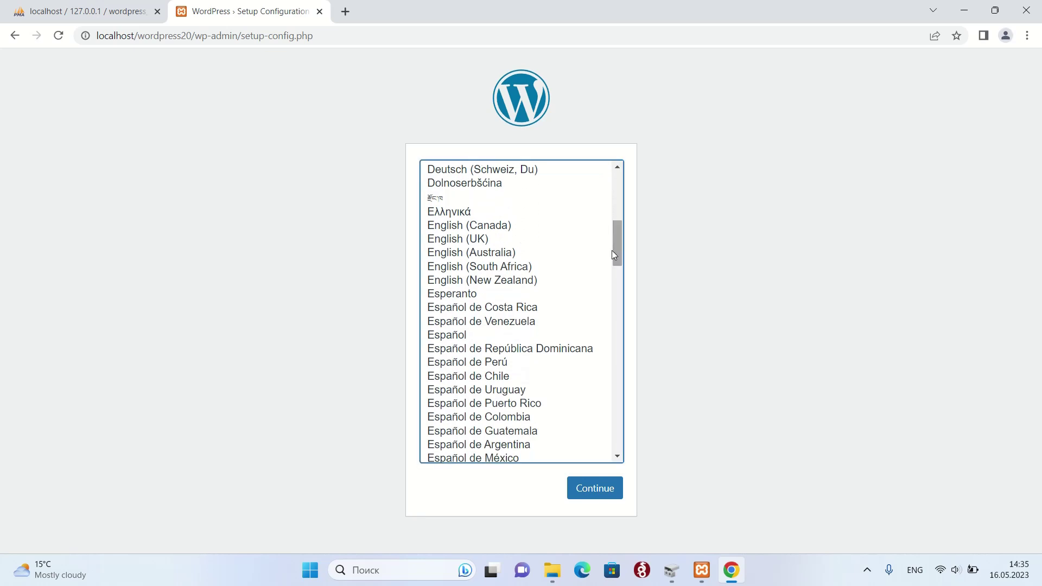
pyautogui.click(476, 239)
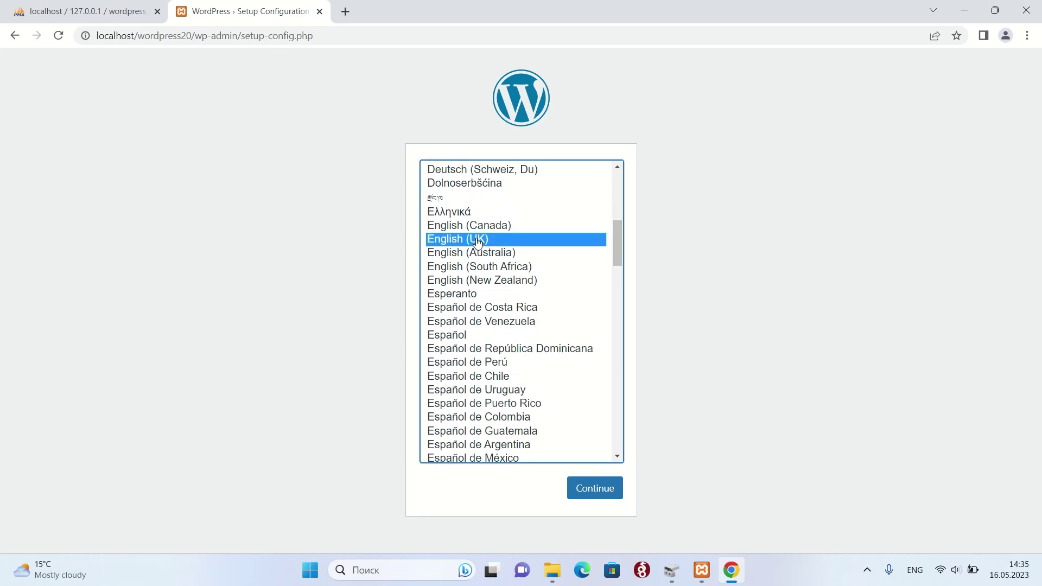
pyautogui.click(607, 490)
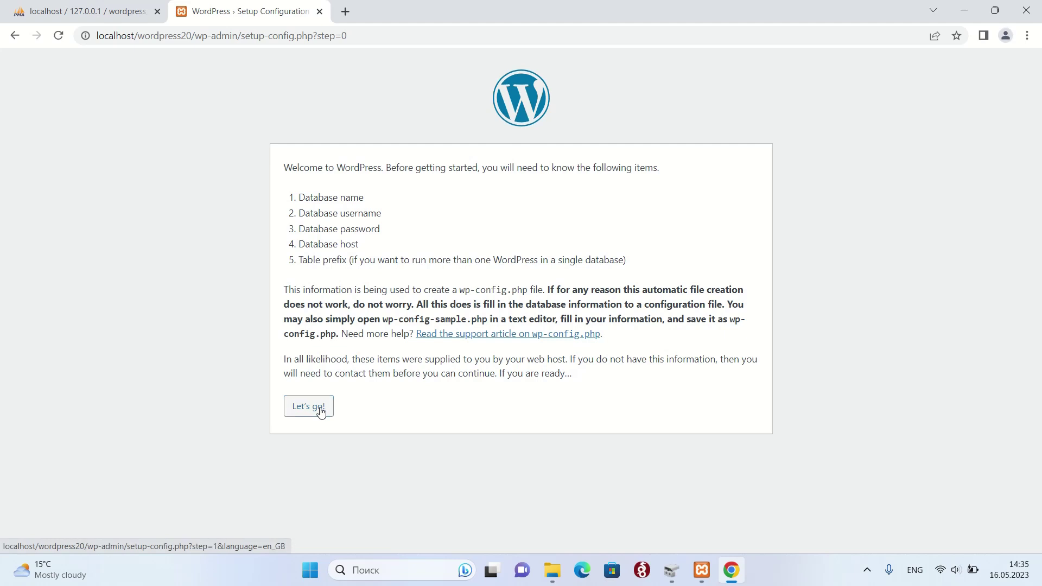
pyautogui.click(320, 411)
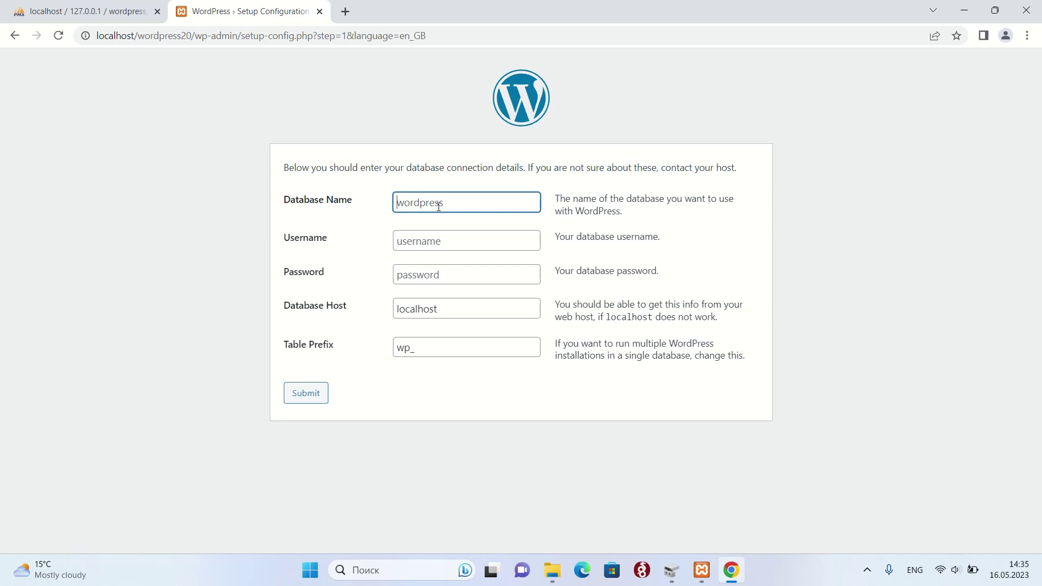
# - Submit database name wordpress_20, copied from phpMyAdmin, with username root
pyautogui.click(42, 11)
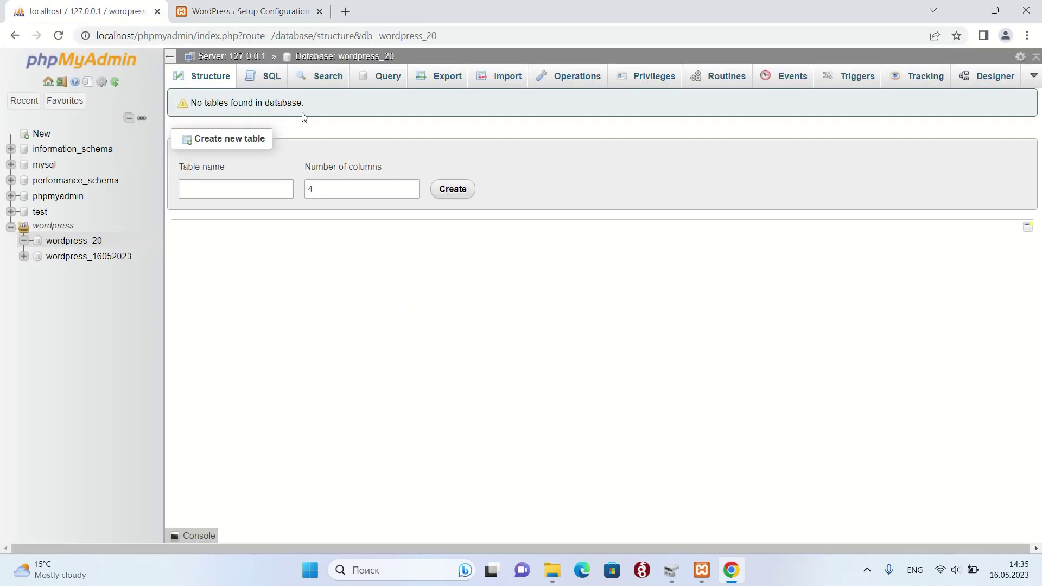
pyautogui.moveTo(414, 54); pyautogui.dragTo(339, 56)
pyautogui.hotkey('ctrl', 'c')
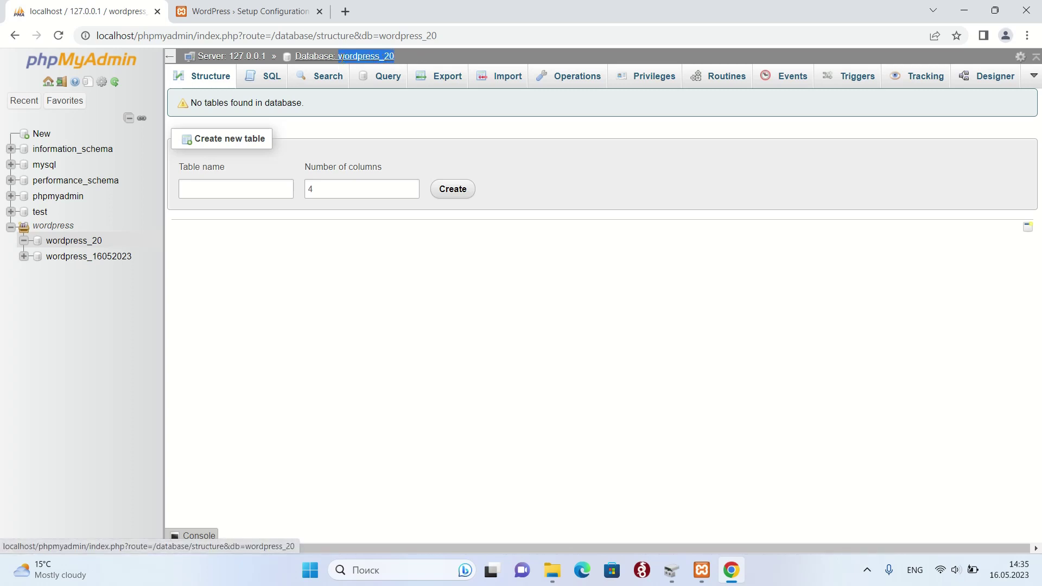
pyautogui.click(233, 11)
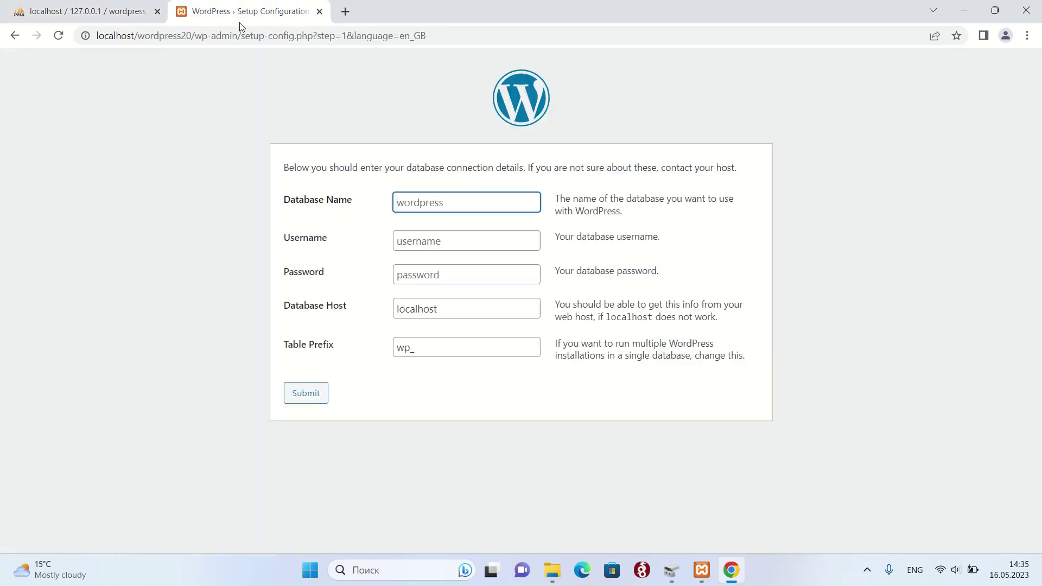
pyautogui.hotkey('ctrl', 'v')
pyautogui.click(449, 241)
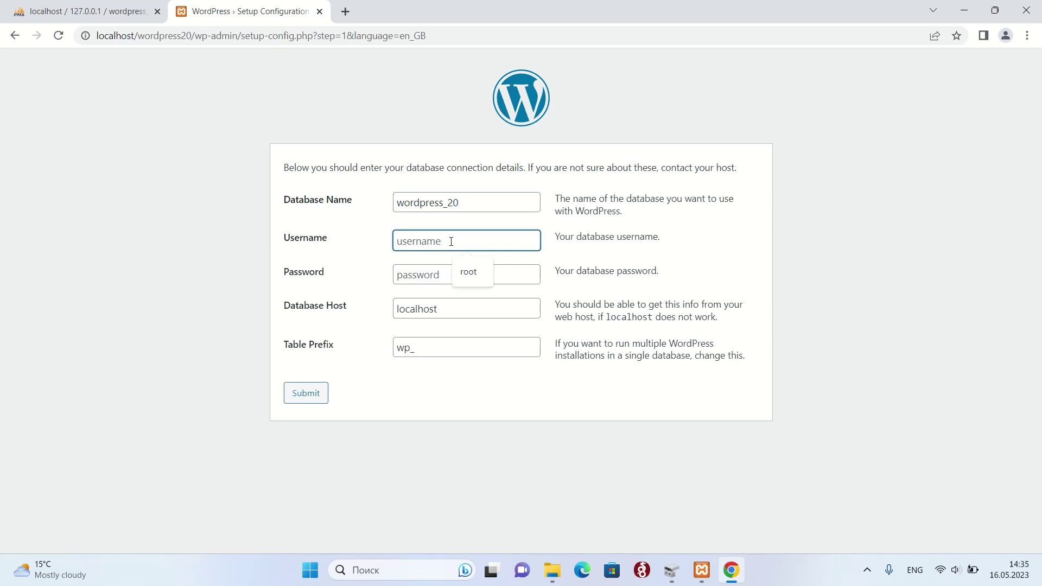
pyautogui.click(474, 269)
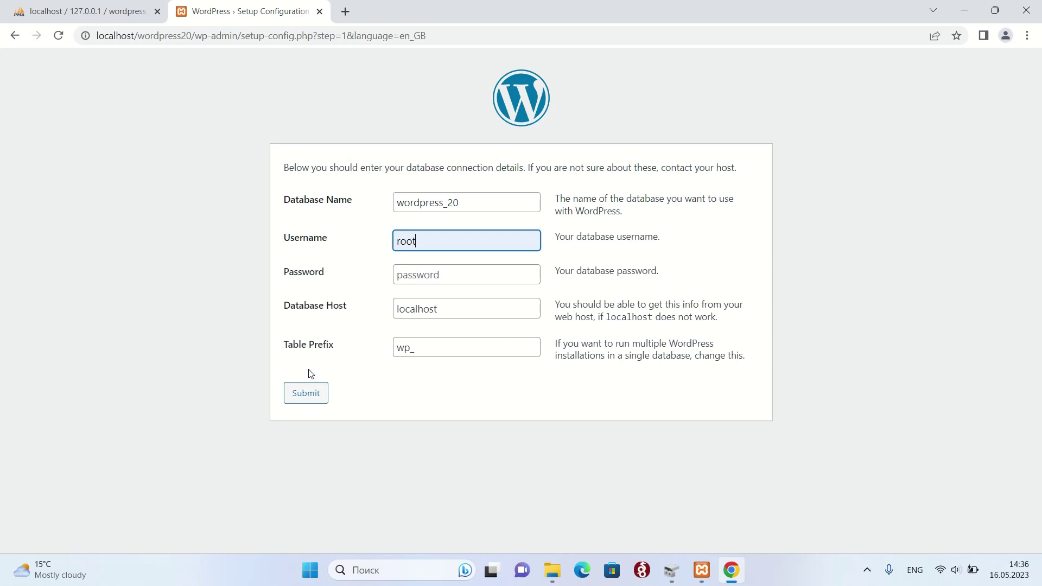
pyautogui.click(318, 399)
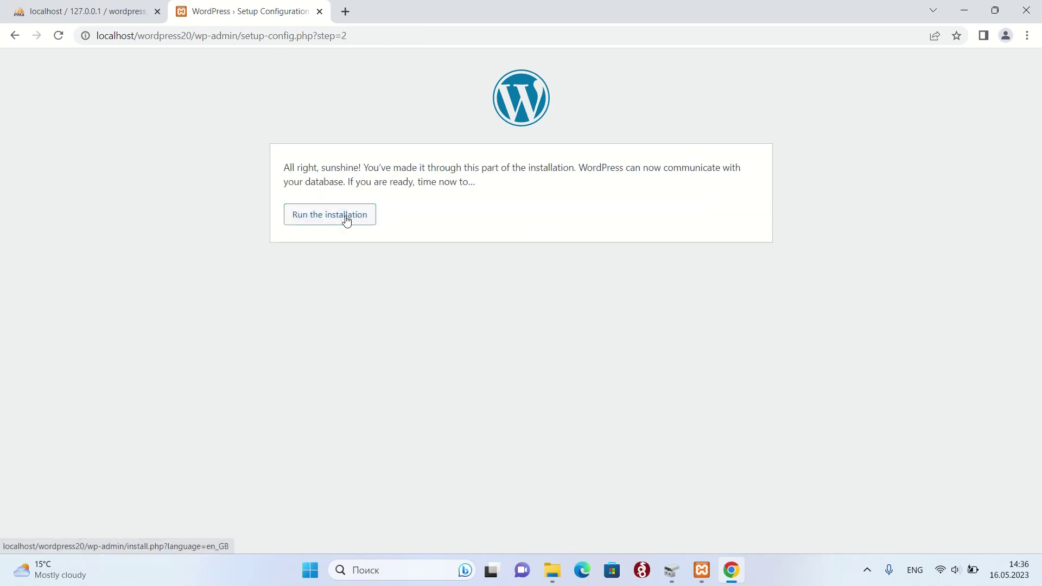
# - Run the installation and enter site title New WP site with username admin
pyautogui.click(346, 220)
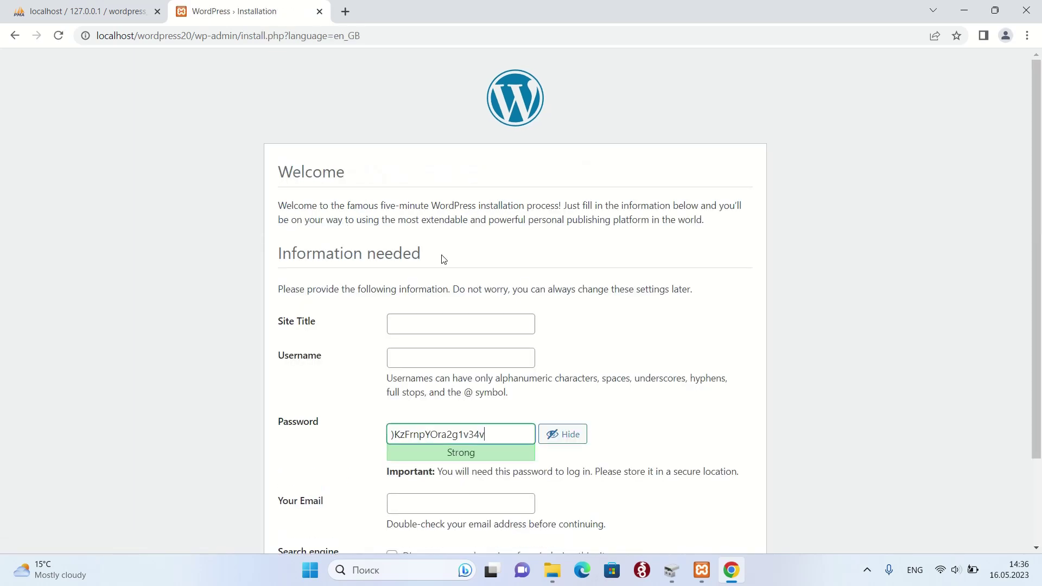
pyautogui.click(439, 325)
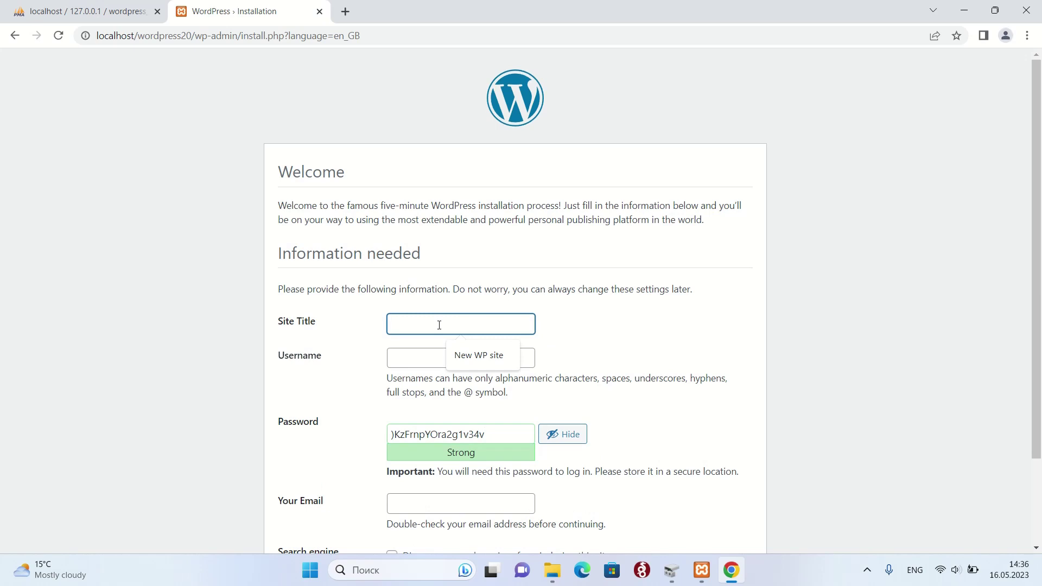
pyautogui.click(470, 356)
pyautogui.click(457, 362)
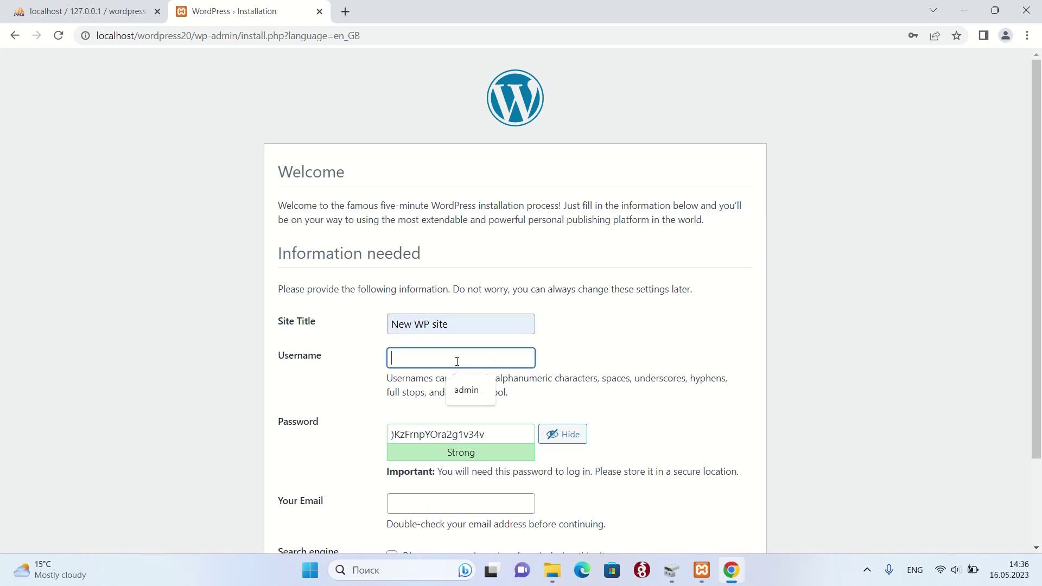
pyautogui.write('admin')
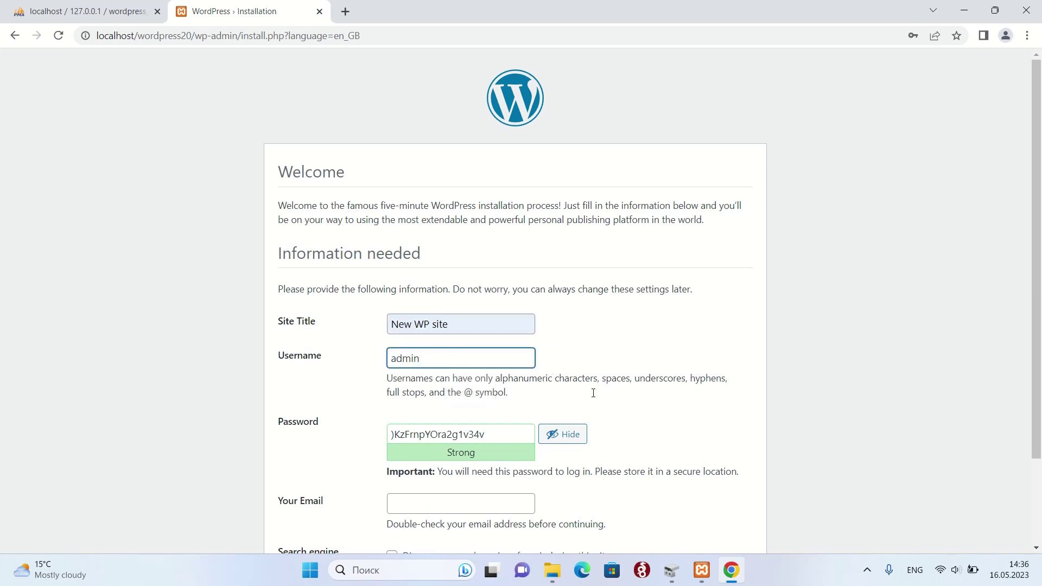
pyautogui.scroll(-2, 593, 392)
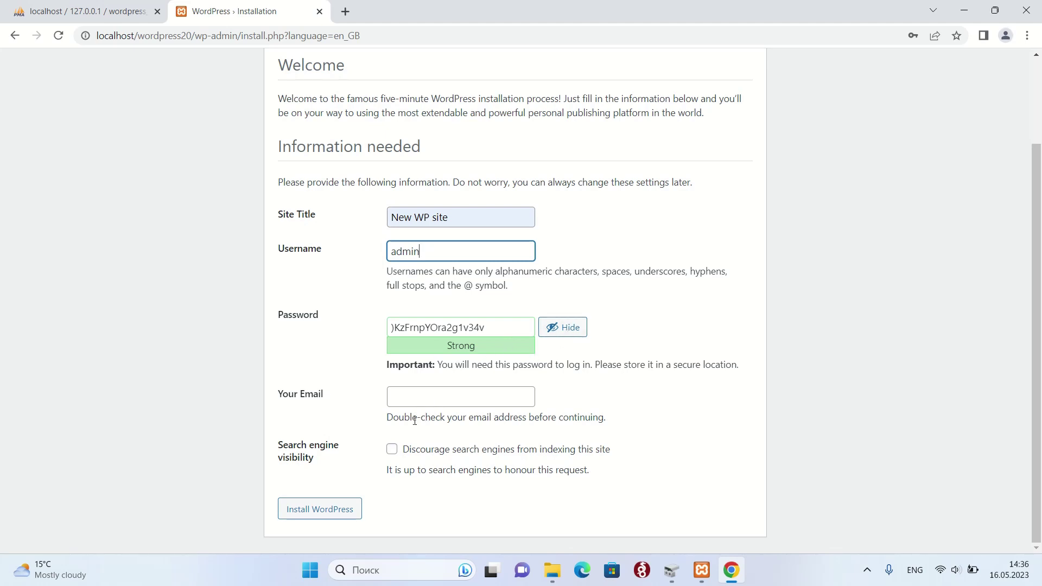
# - Replace the generated password with a weak password and confirm its use
pyautogui.click(500, 321)
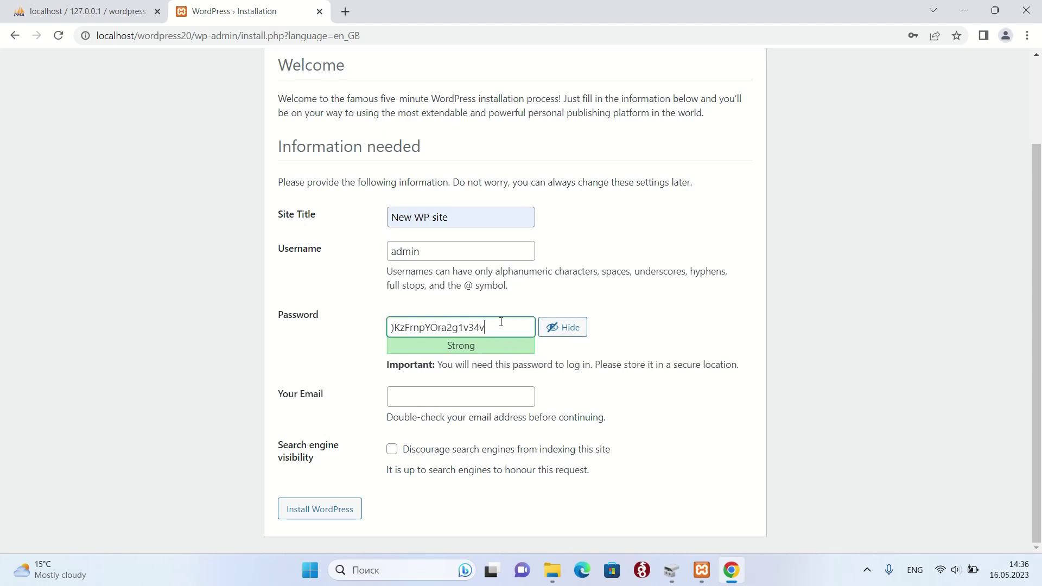
pyautogui.moveTo(500, 322); pyautogui.dragTo(387, 330)
pyautogui.press('BackSpace')
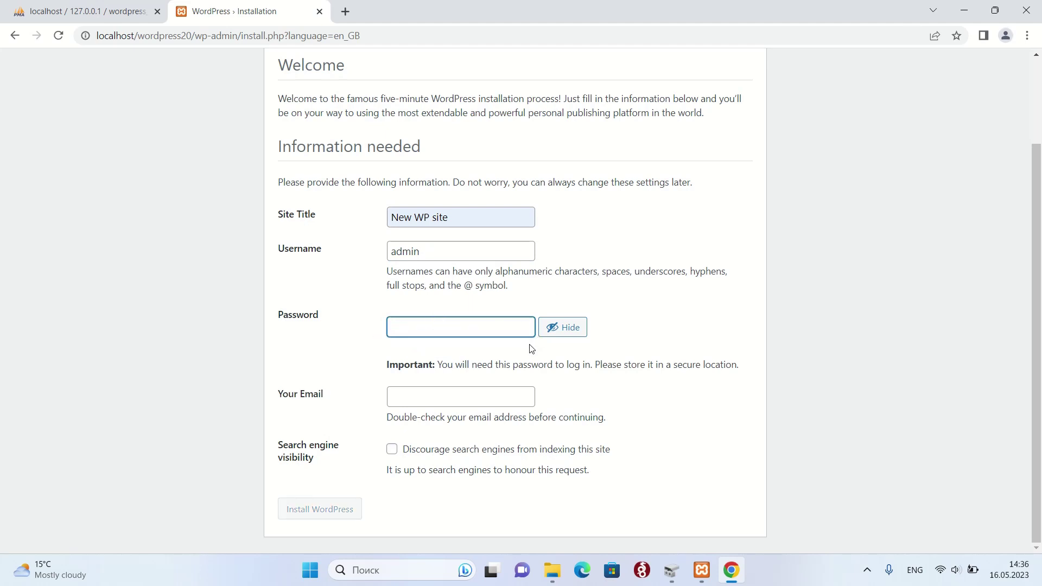
pyautogui.write('pa')
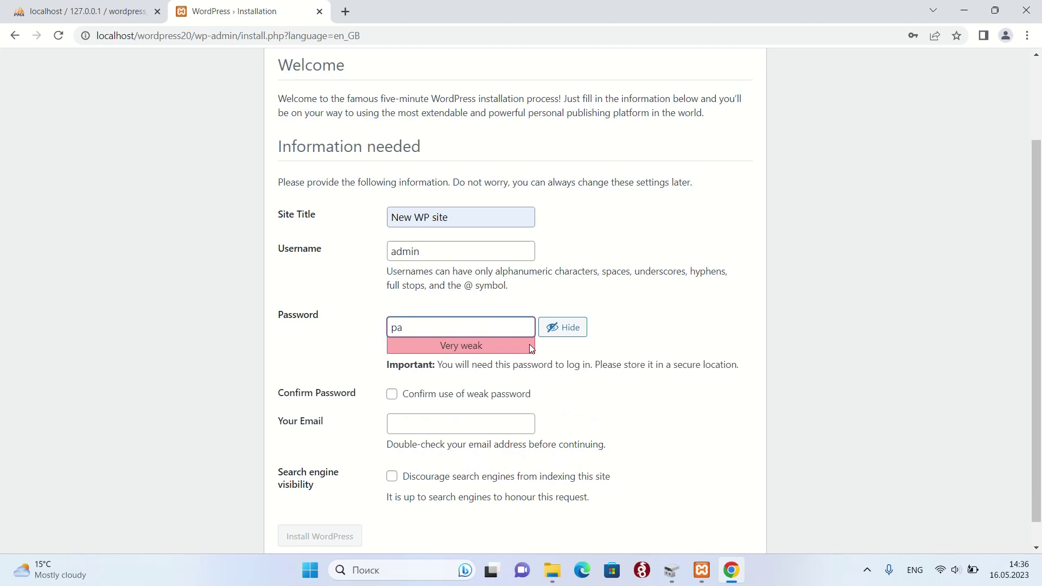
pyautogui.write('ssword')
pyautogui.click(563, 329)
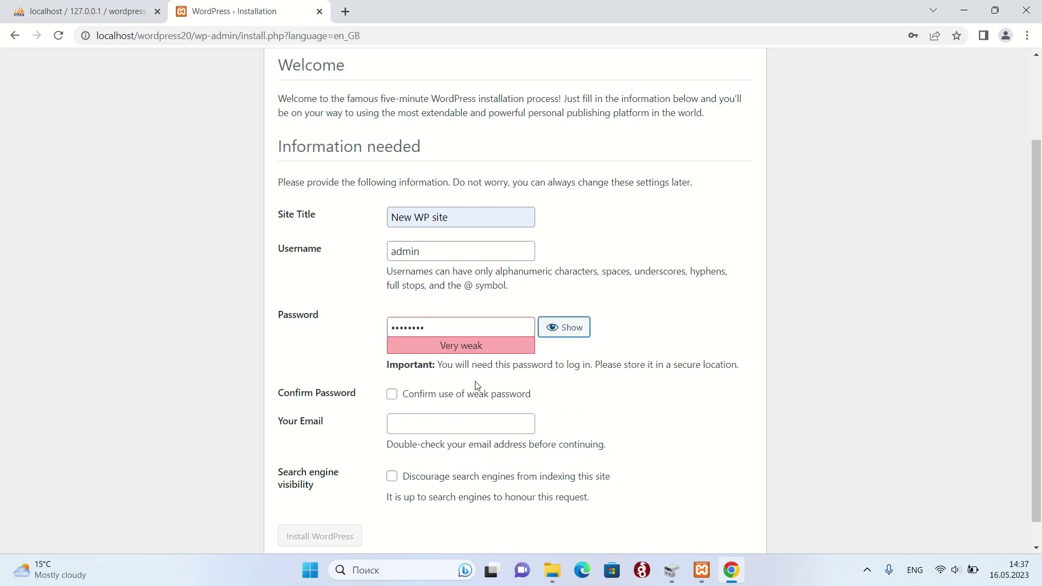
pyautogui.click(391, 394)
# - Fill in the admin e-mail from a saved suggestion and install WordPress
pyautogui.scroll(-1, 747, 429)
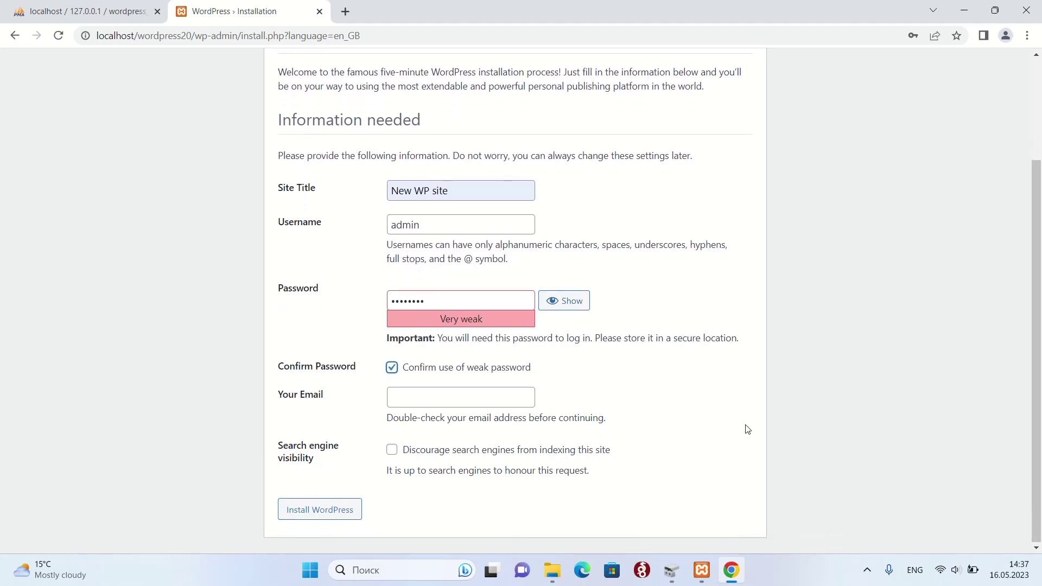
pyautogui.click(397, 401)
pyautogui.write('a')
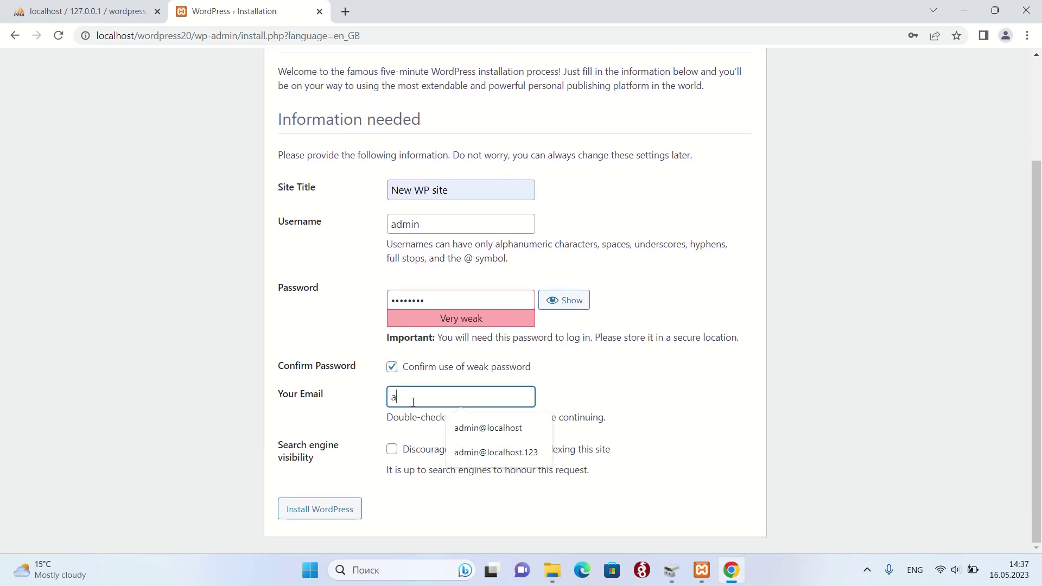
pyautogui.write('dmin')
pyautogui.click(505, 452)
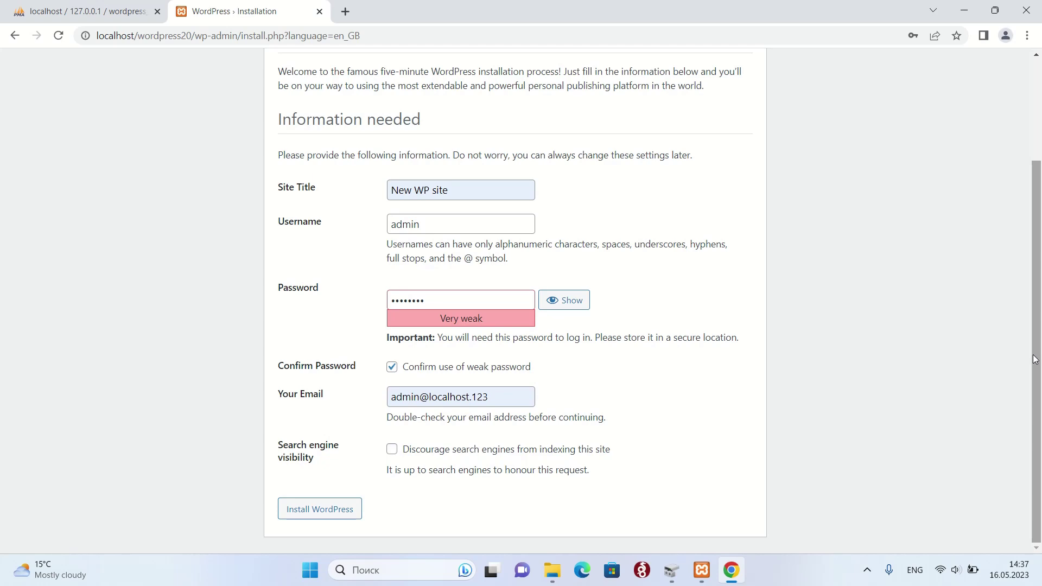
pyautogui.moveTo(1032, 359); pyautogui.dragTo(1020, 389)
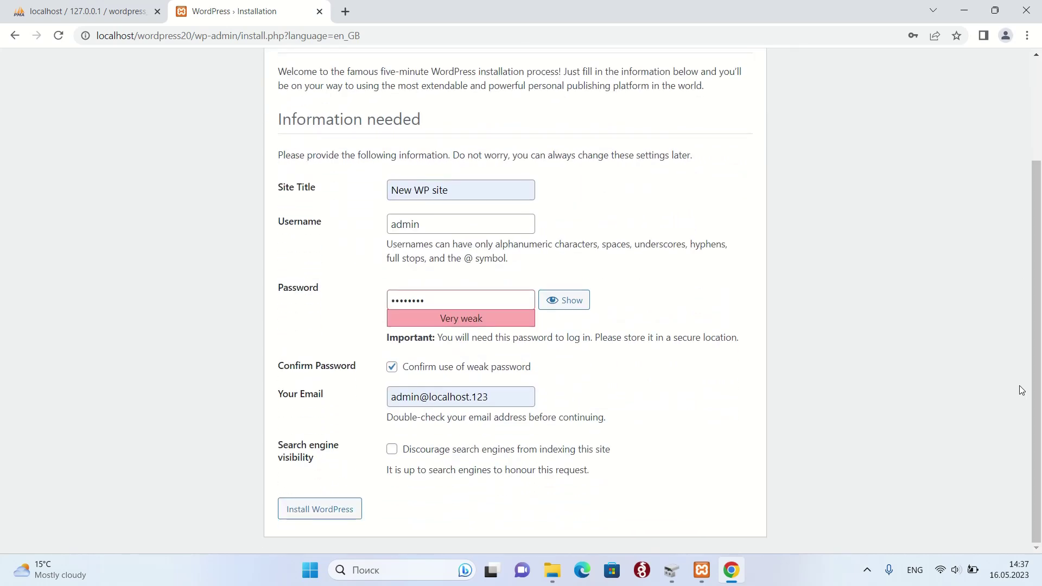
pyautogui.click(321, 511)
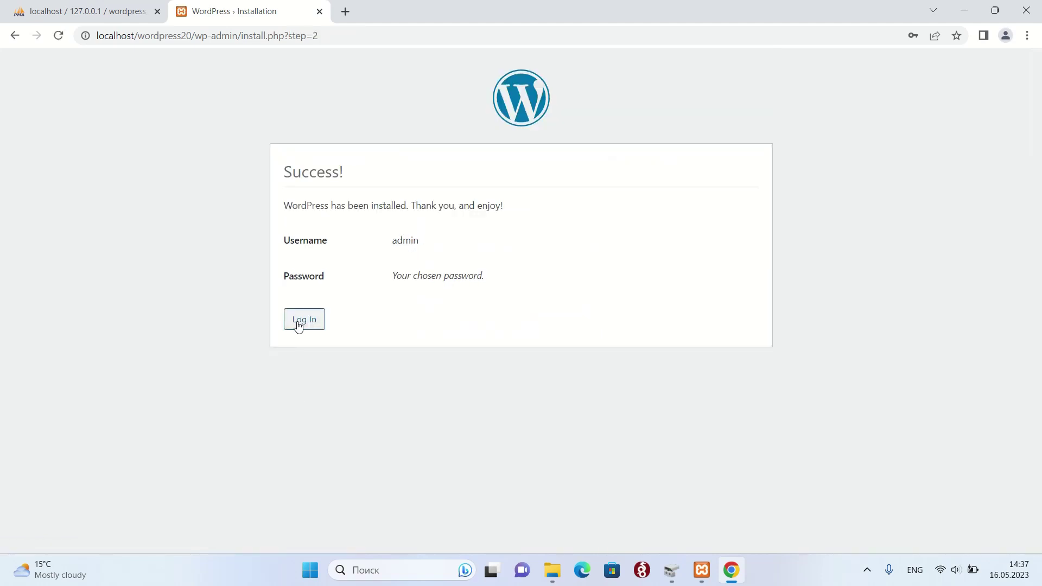
# - Log in on the wp-login page as admin with the account password
pyautogui.click(301, 325)
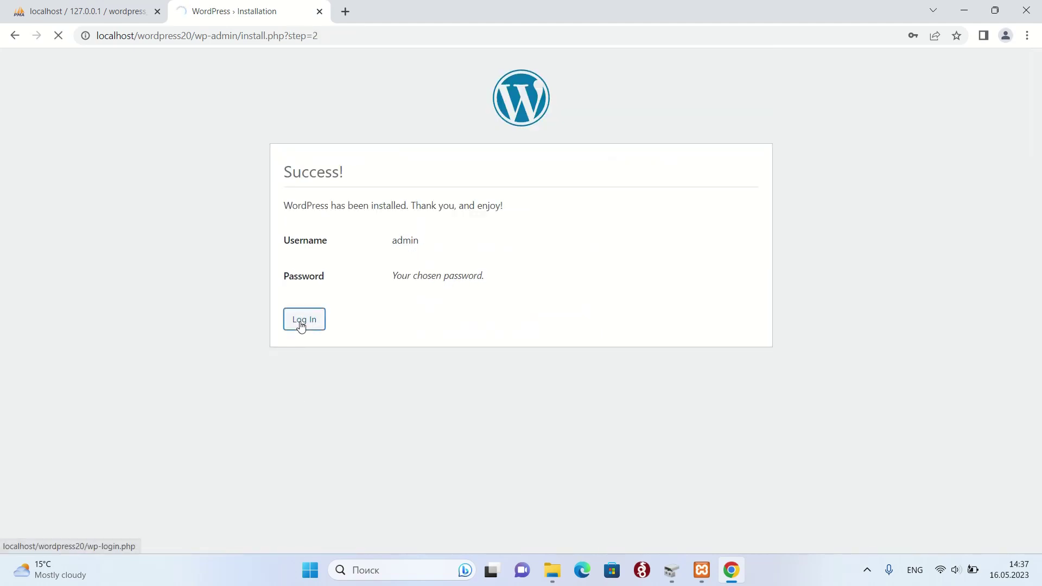
pyautogui.write('a')
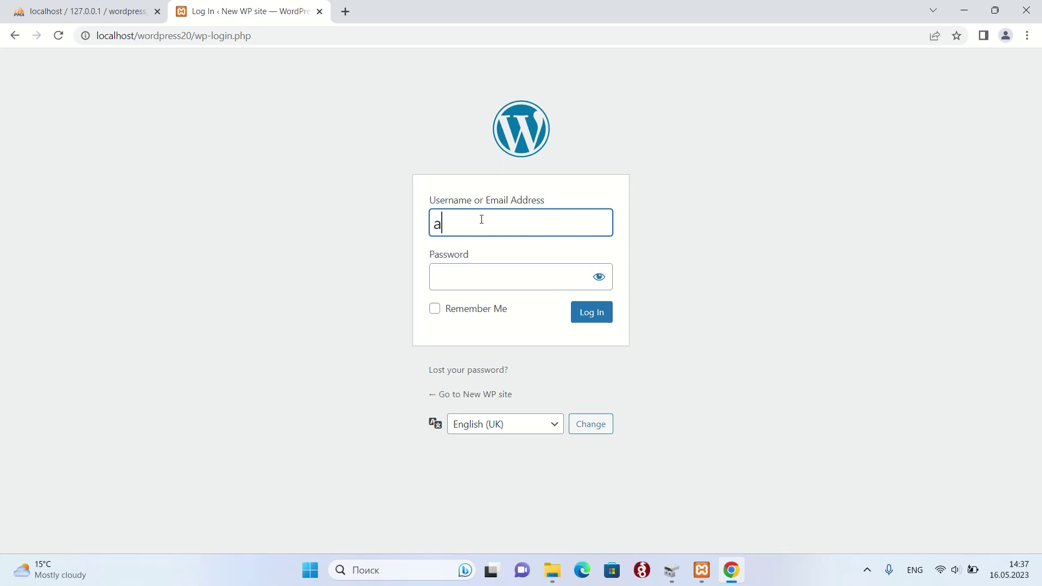
pyautogui.write('dmin')
pyautogui.press('Tab')
pyautogui.write('1234')
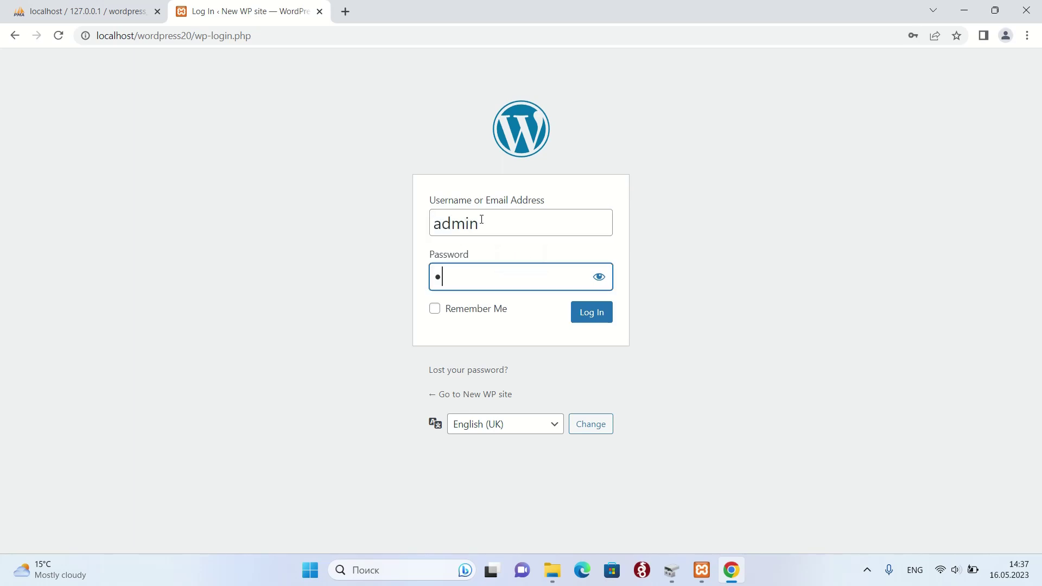
pyautogui.write('5678')
pyautogui.click(601, 317)
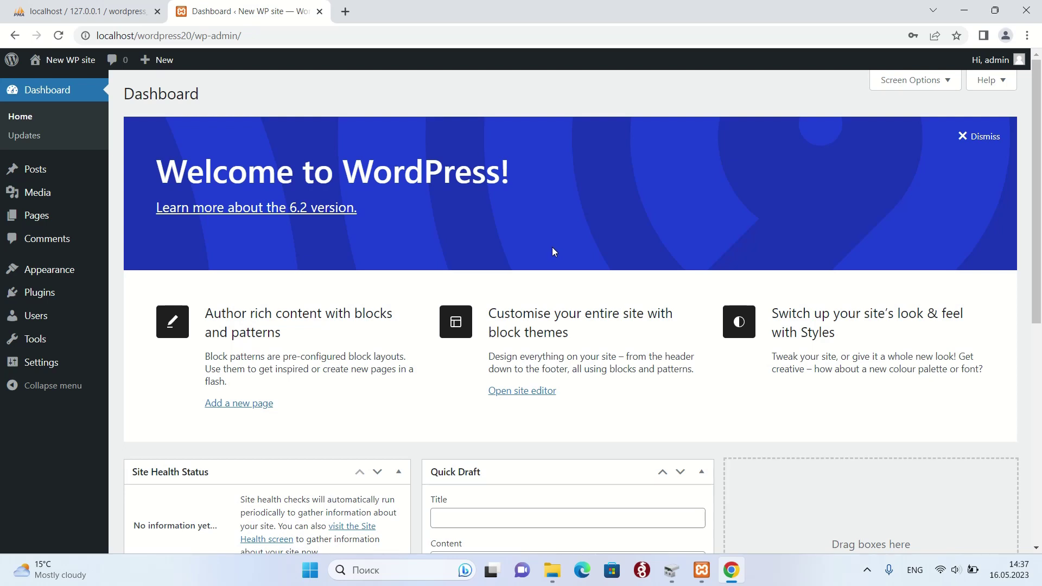
# - Set Sample Page's visibility to Private and confirm, then go back to Pages
pyautogui.scroll(-1, 551, 246)
pyautogui.scroll(1, 552, 247)
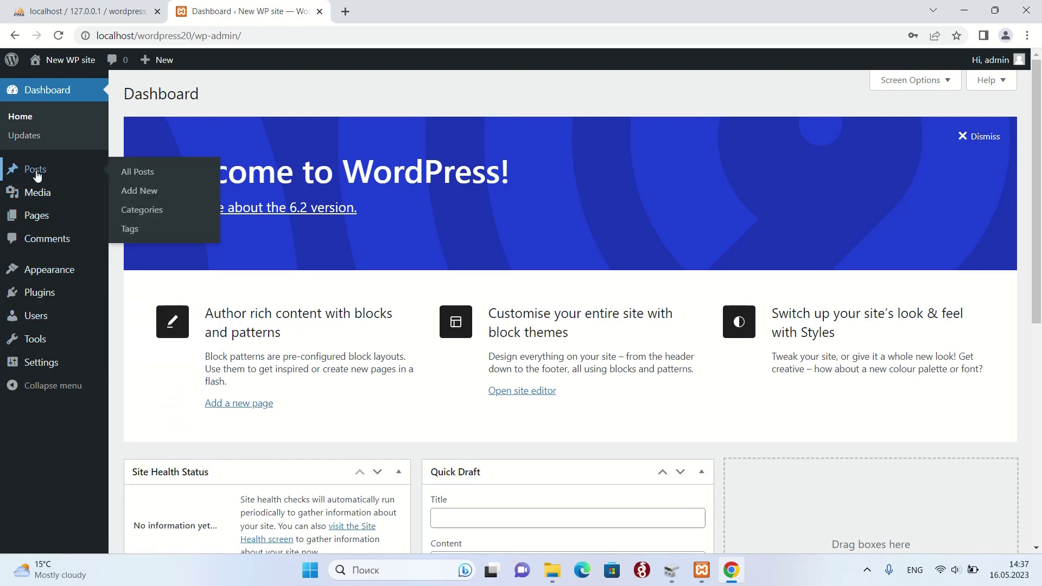
pyautogui.click(51, 220)
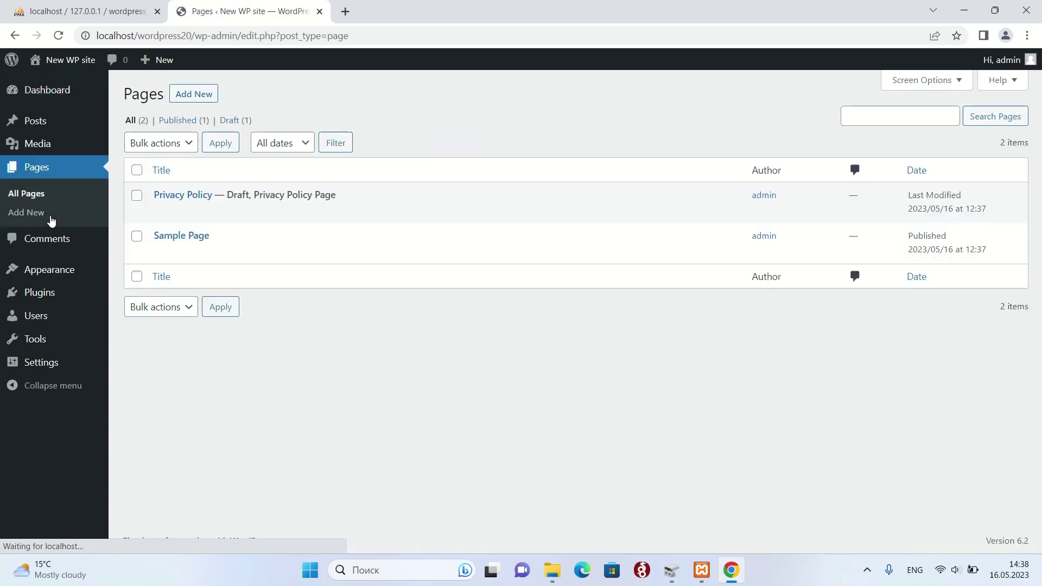
pyautogui.click(162, 253)
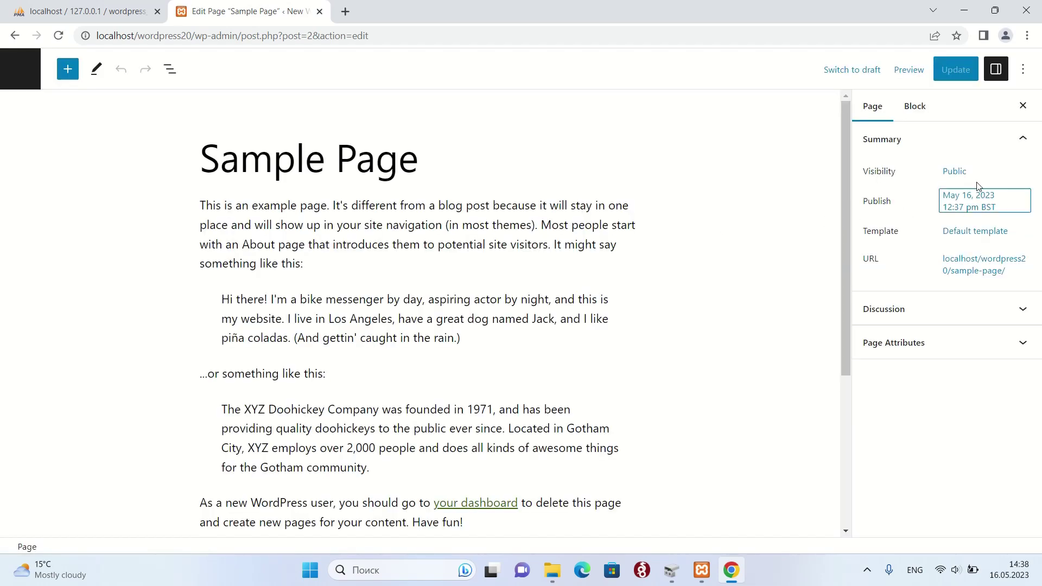
pyautogui.click(953, 171)
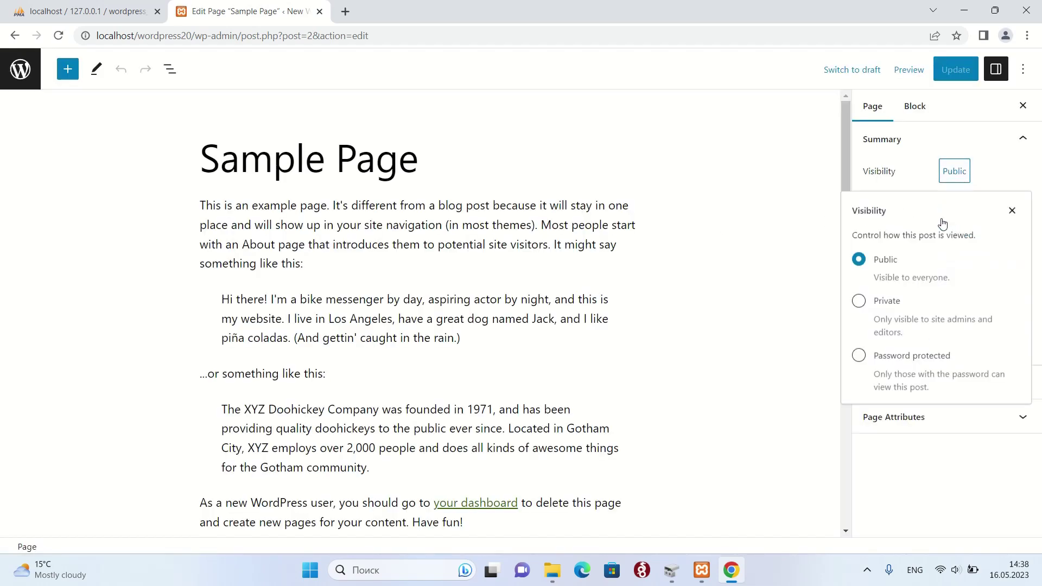
pyautogui.click(859, 301)
pyautogui.click(607, 312)
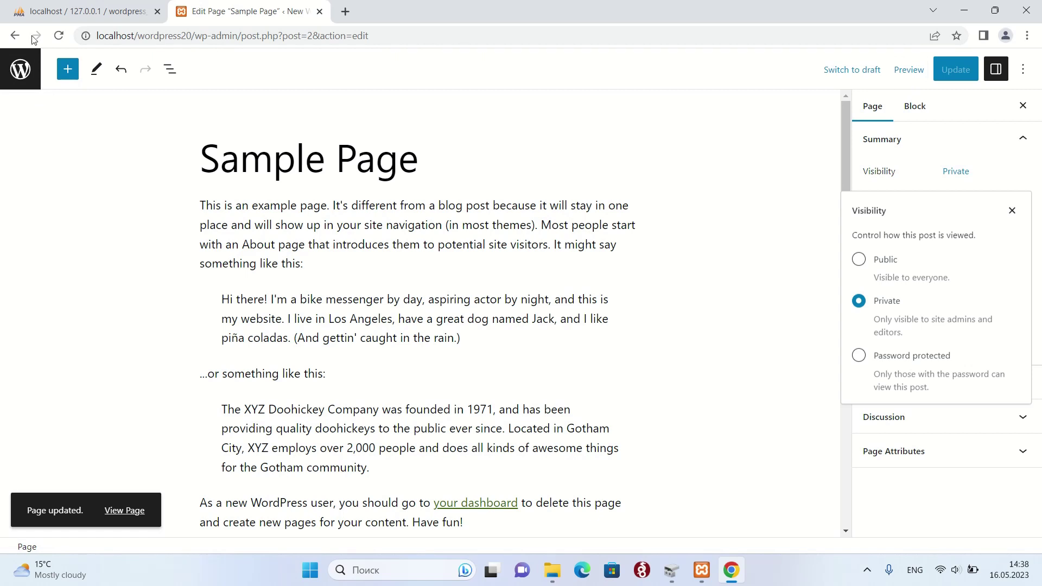
pyautogui.click(20, 69)
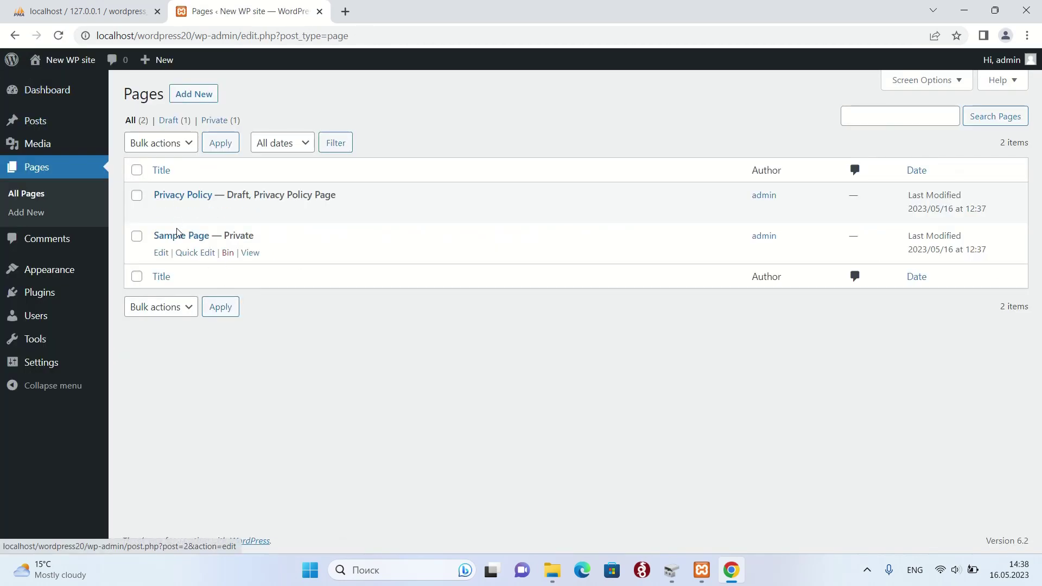
pyautogui.click(164, 253)
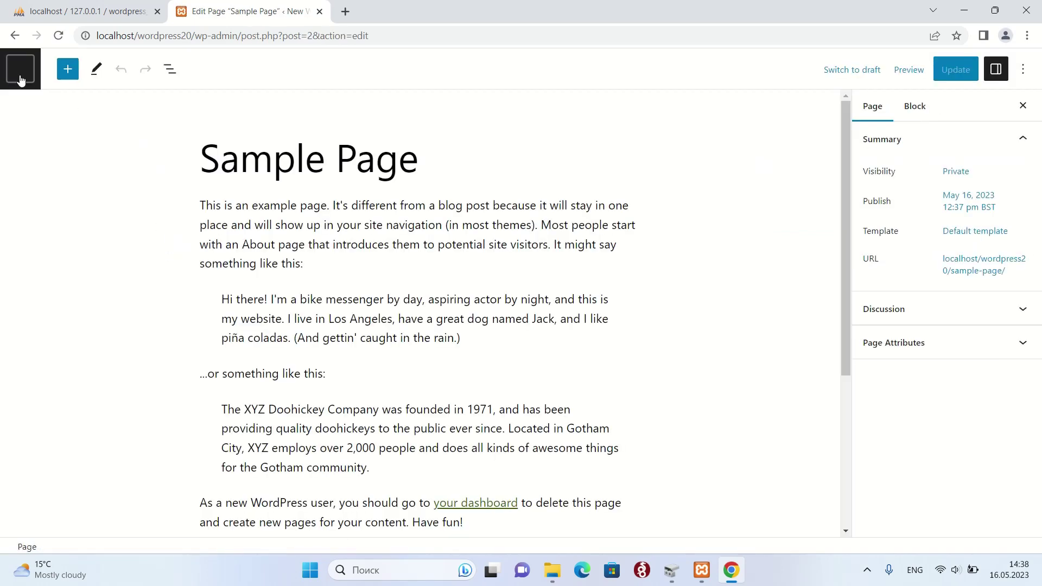
# - Change the Privacy Policy page's visibility to Private, publish it, and return to Pages
pyautogui.click(21, 76)
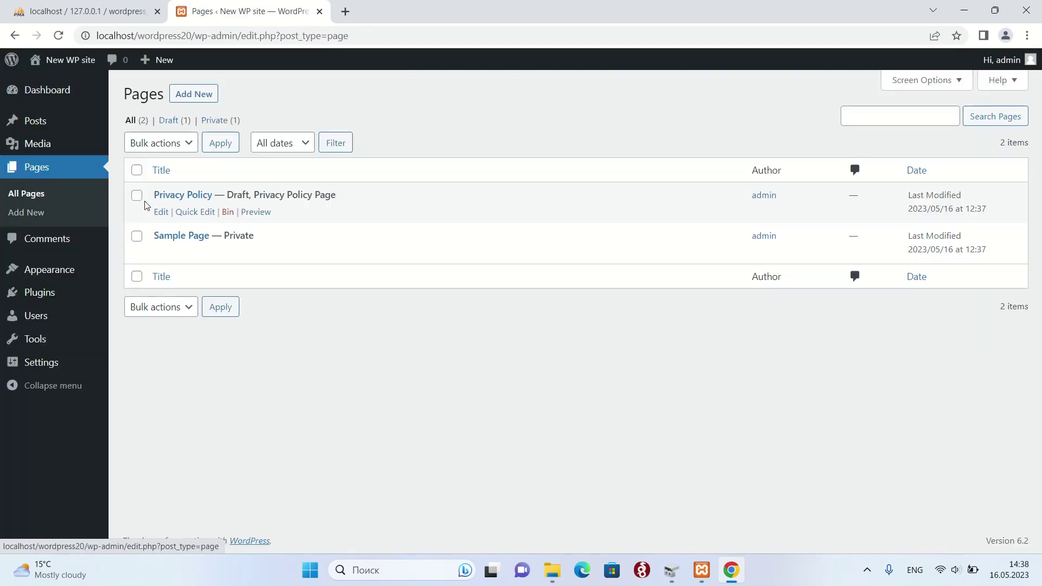
pyautogui.click(159, 212)
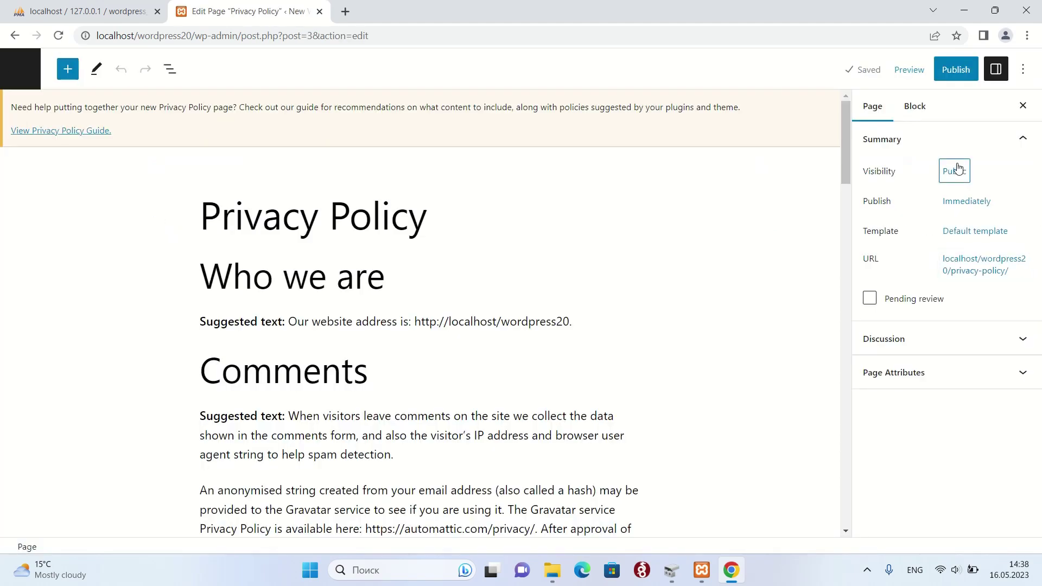
pyautogui.click(956, 171)
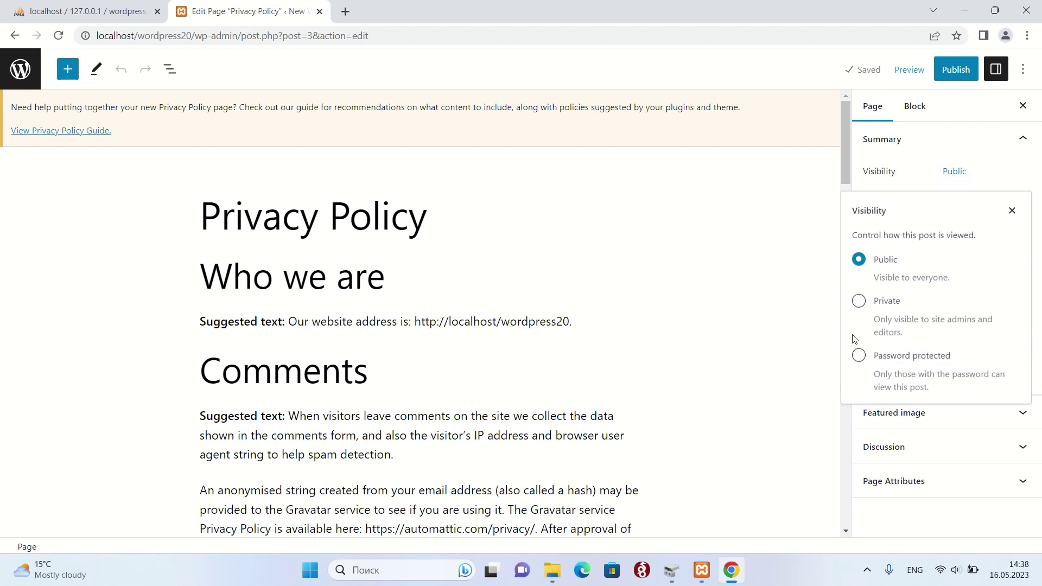
pyautogui.click(858, 302)
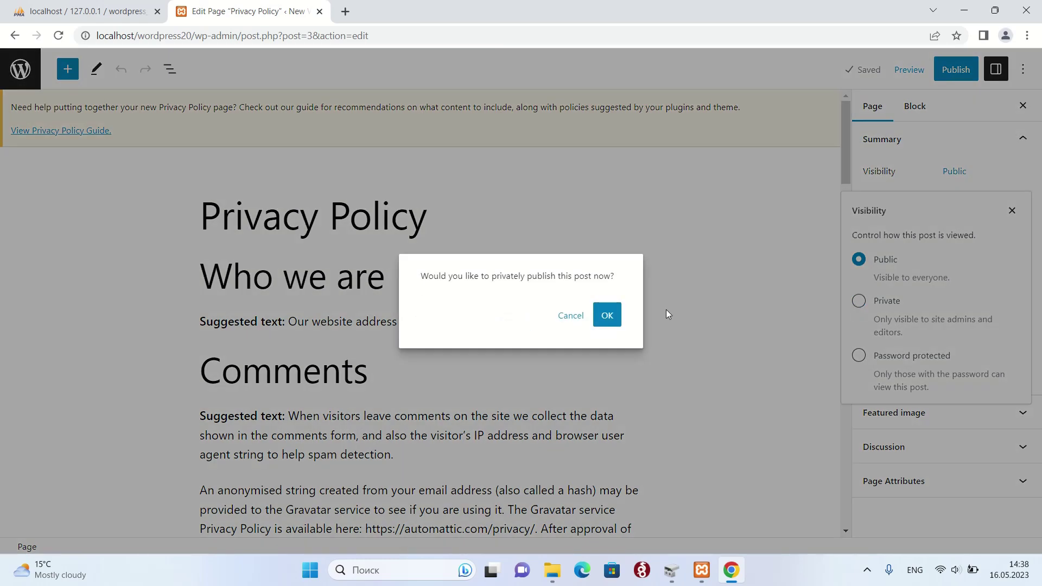
pyautogui.click(606, 318)
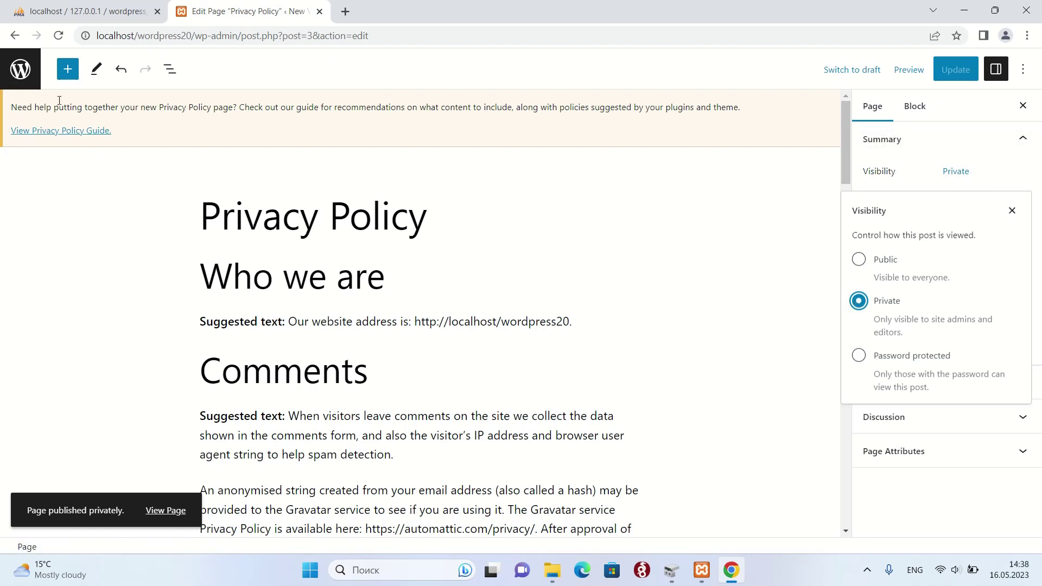
pyautogui.click(17, 72)
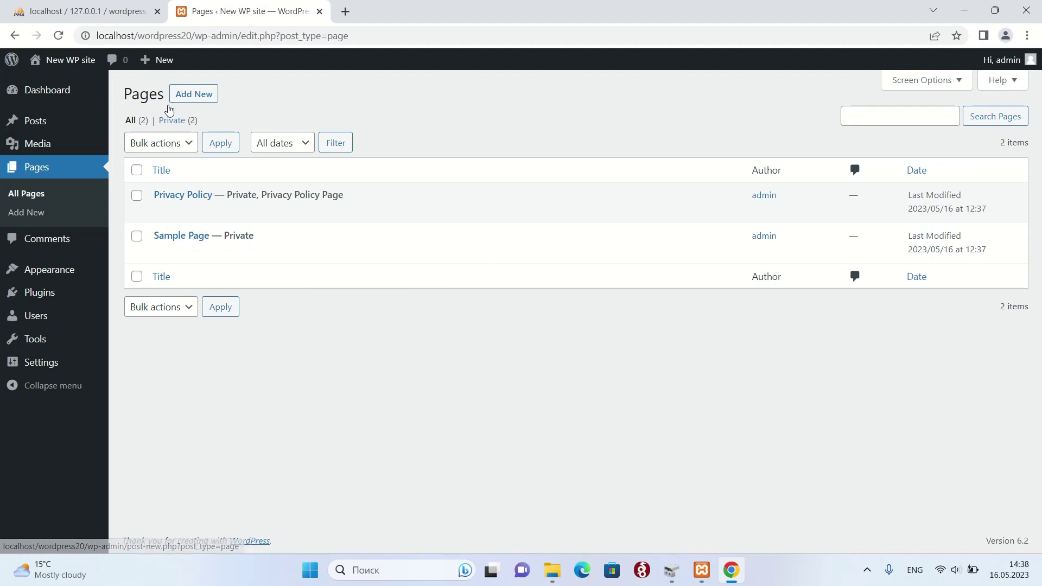
# - Set the Hello world! post's visibility to Private, publish it, and go back to Pages
pyautogui.click(44, 130)
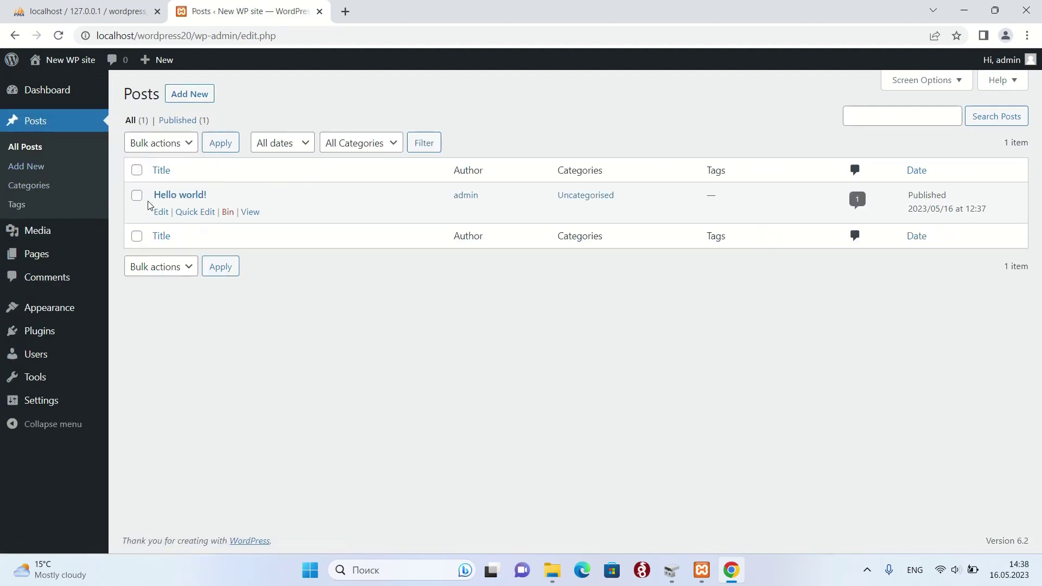
pyautogui.click(161, 212)
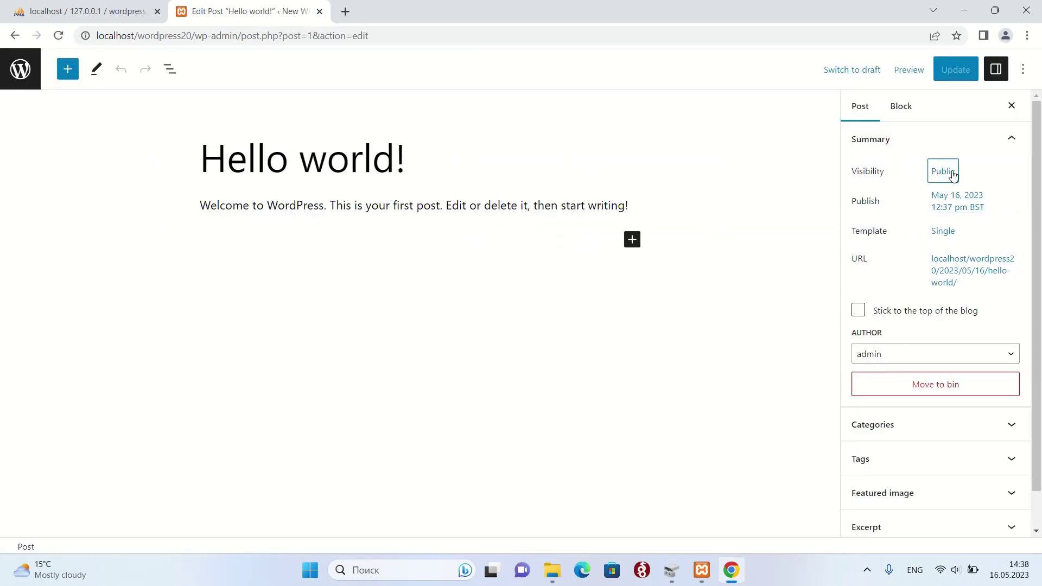
pyautogui.click(947, 171)
pyautogui.click(846, 301)
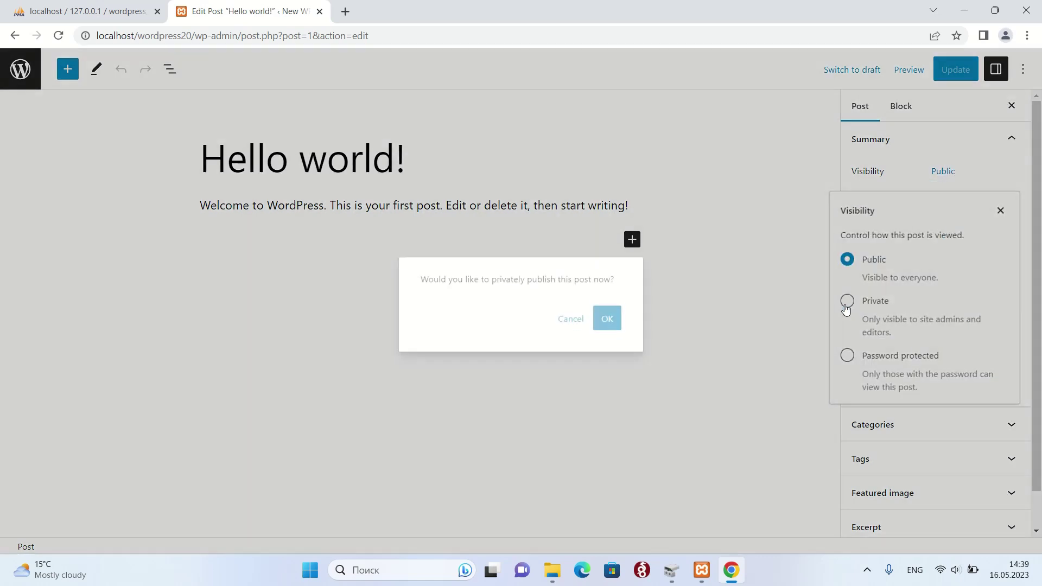
pyautogui.click(599, 321)
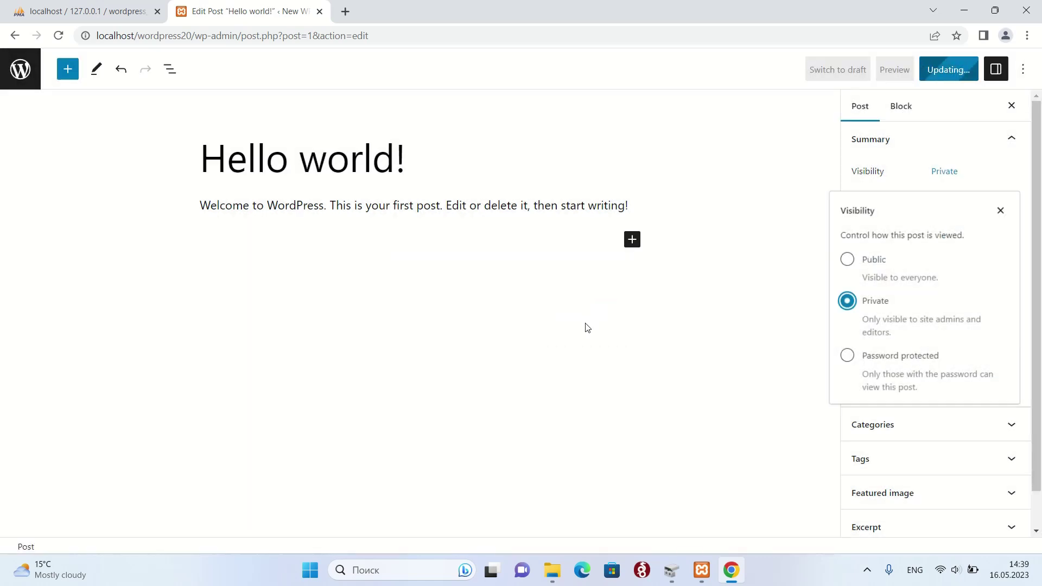
pyautogui.click(17, 71)
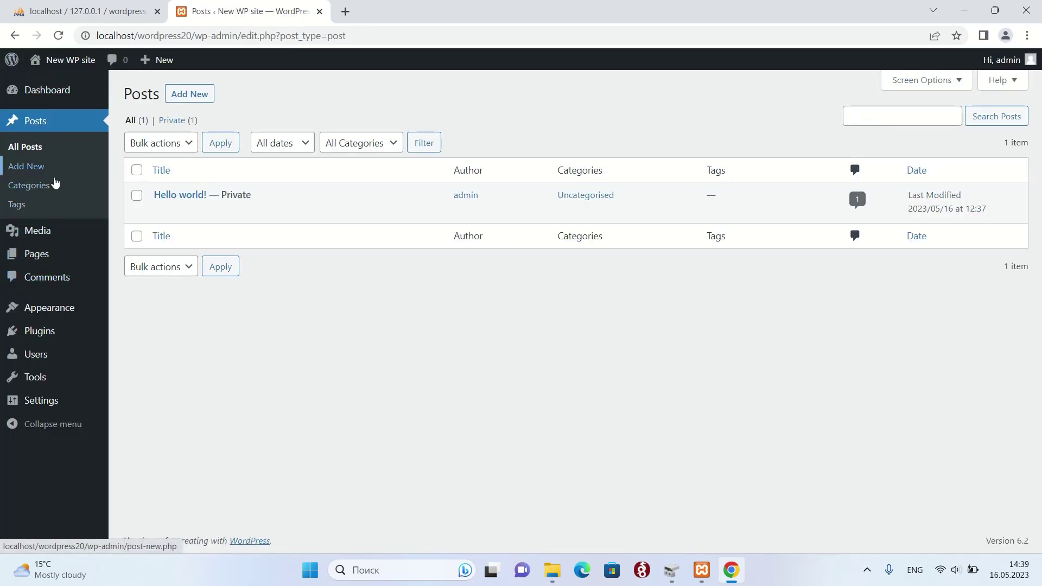
pyautogui.click(40, 259)
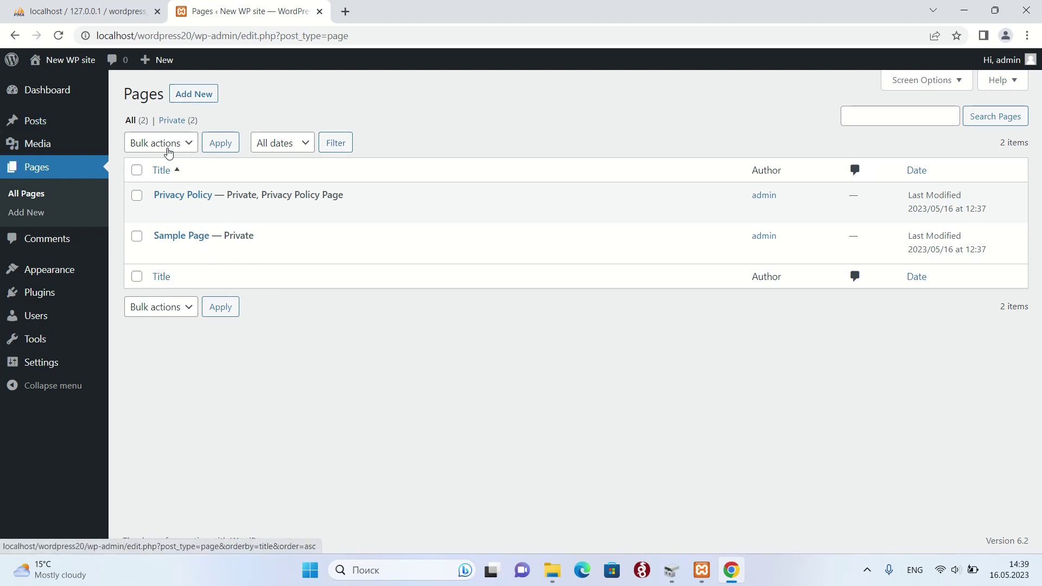
# - Create a new page titled 'About us' with a short company introduction as its body
pyautogui.click(201, 96)
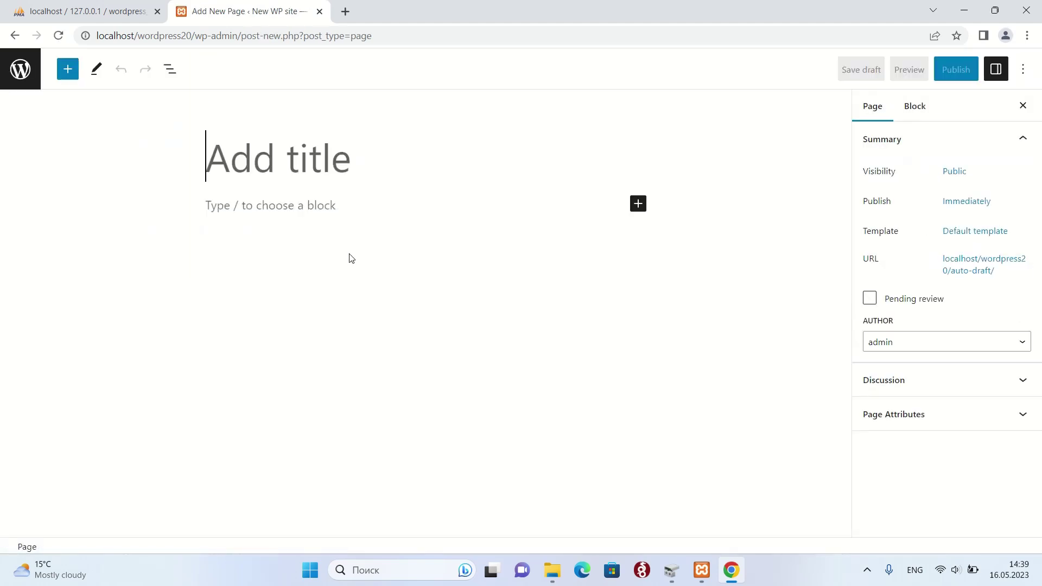
pyautogui.write('About us')
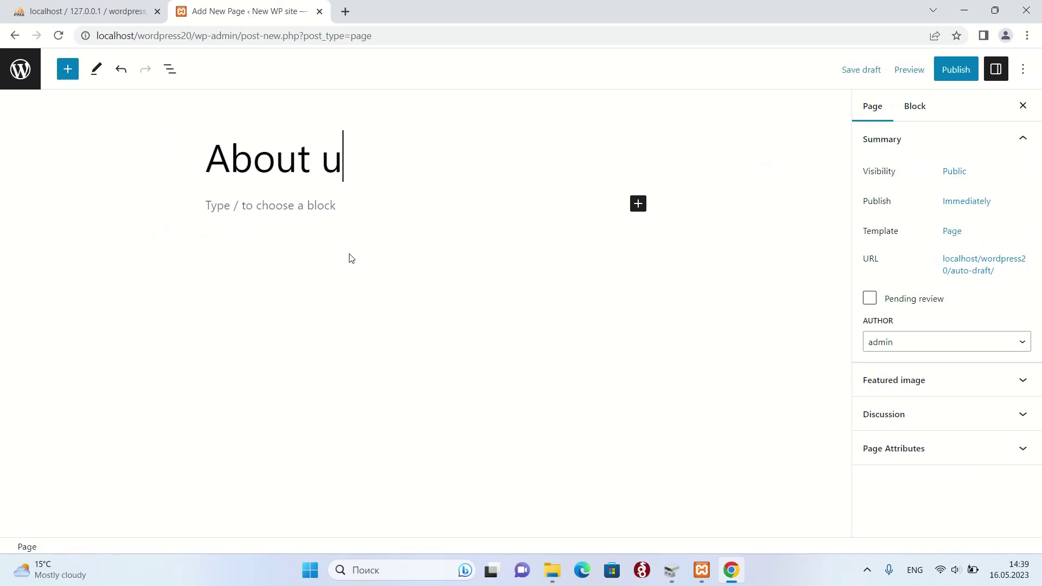
pyautogui.click(318, 210)
pyautogui.write('W')
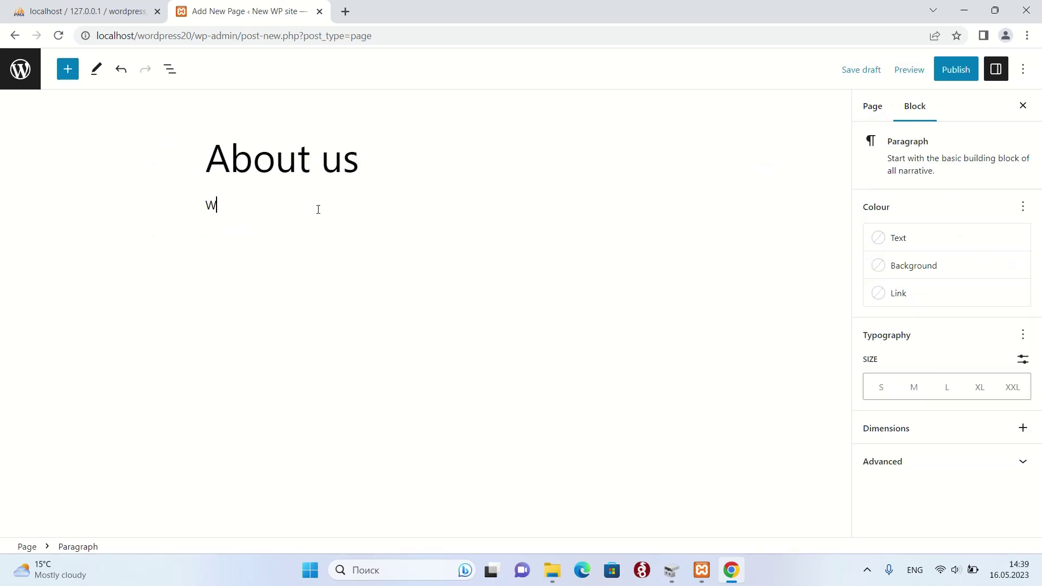
pyautogui.write('e are a new company. We jus')
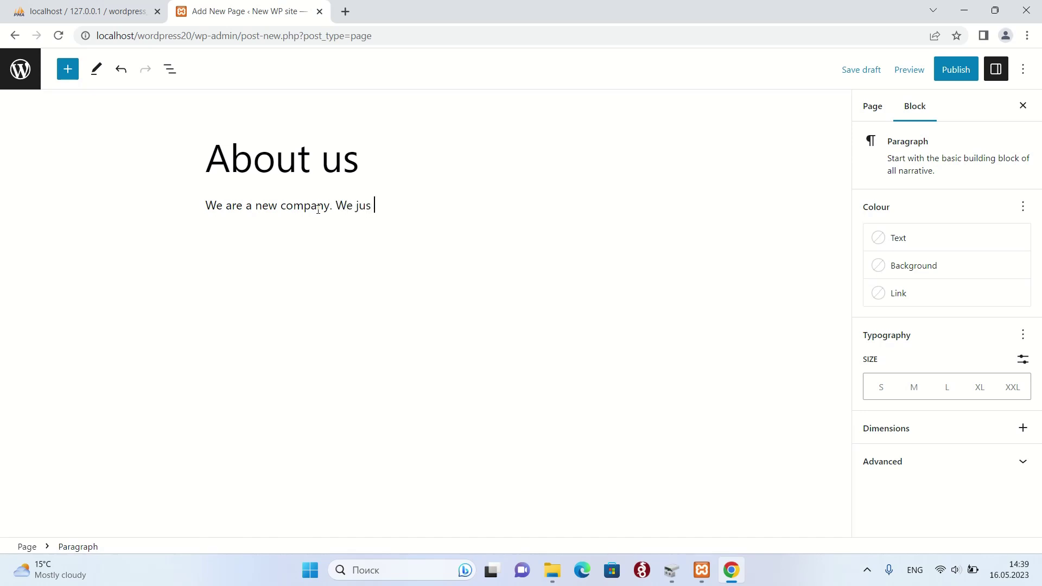
pyautogui.write('t have started our business. Please visi')
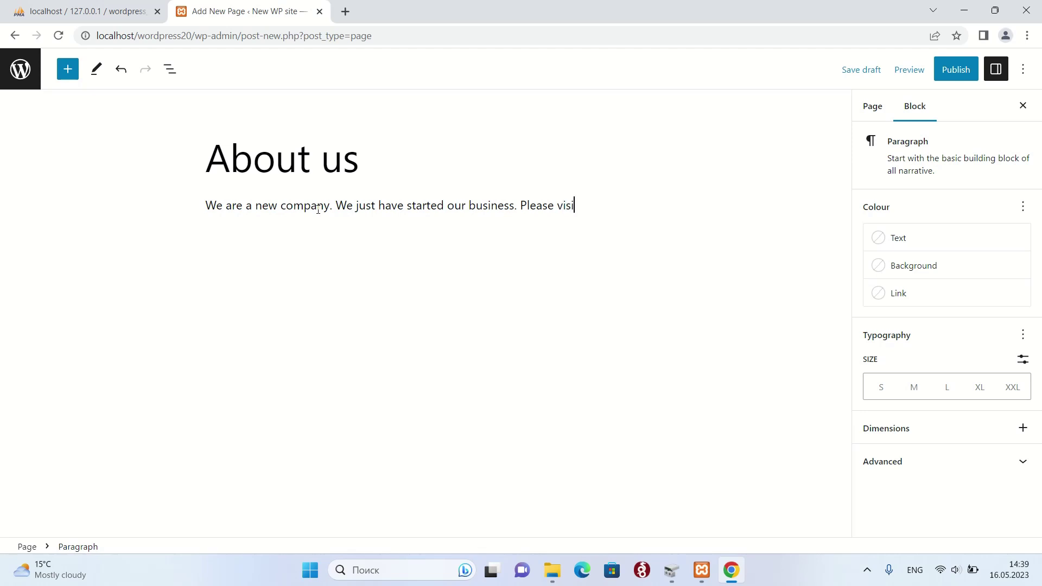
pyautogui.write('t our website to get more i')
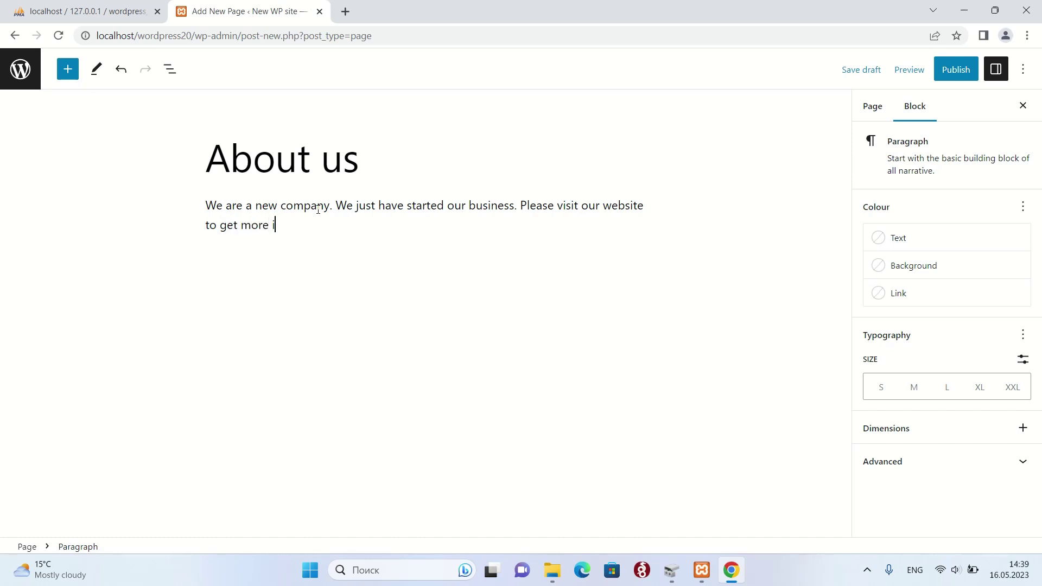
pyautogui.write('nfom')
pyautogui.write('rmation about')
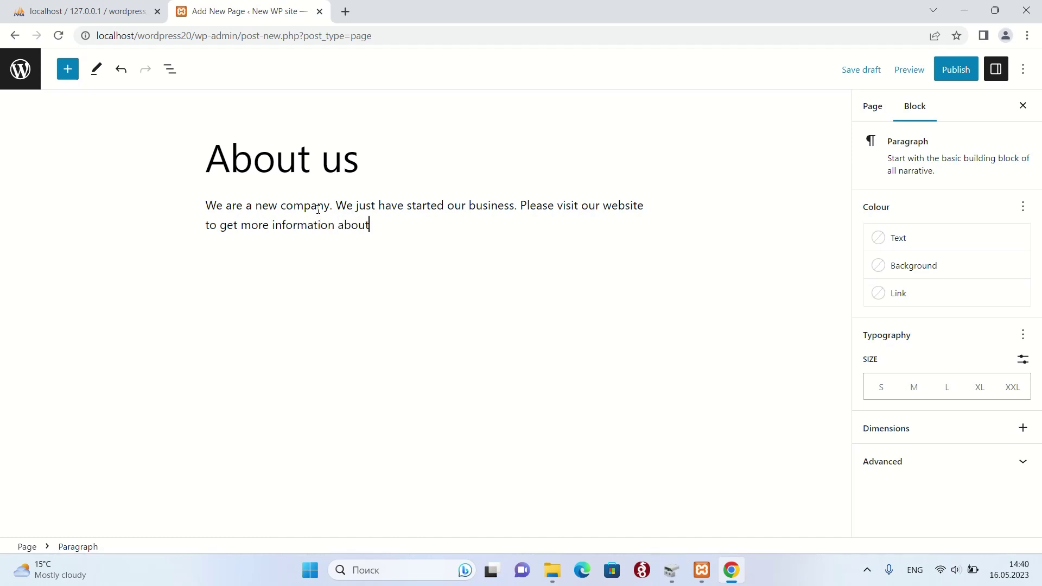
pyautogui.write(' us.')
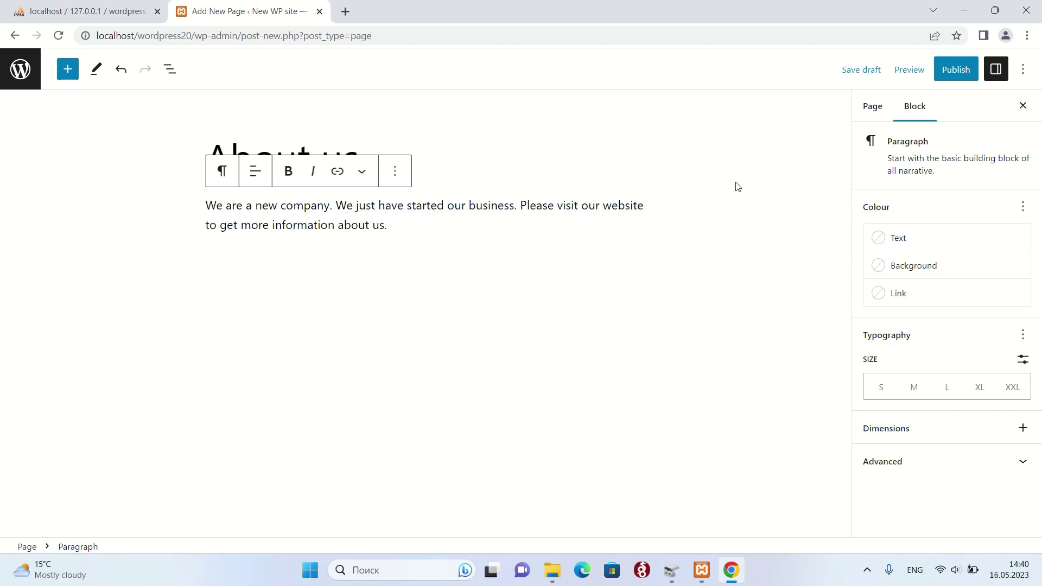
# - Publish the About us page and return to the Pages list
pyautogui.click(956, 74)
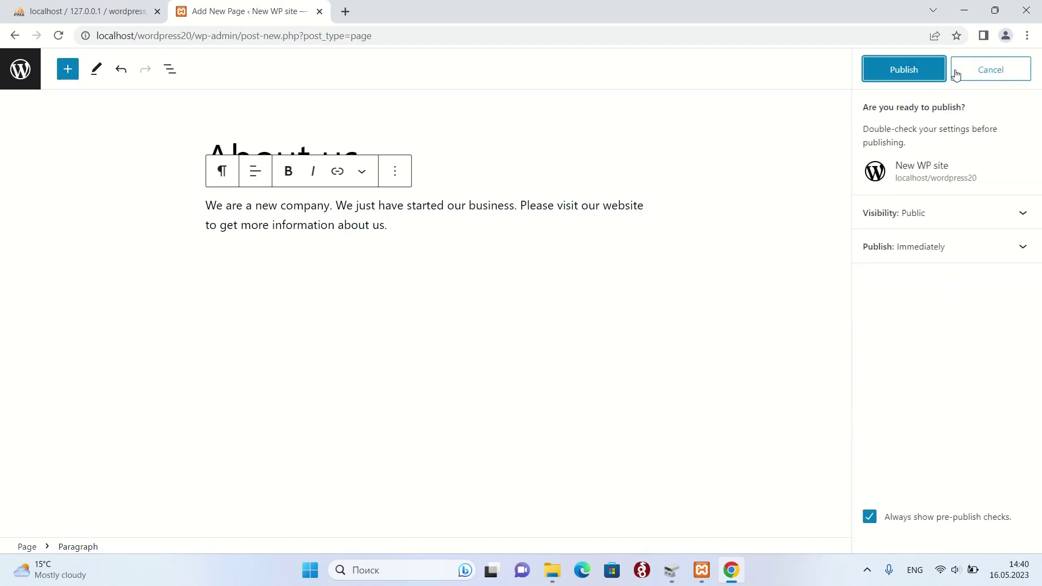
pyautogui.click(909, 77)
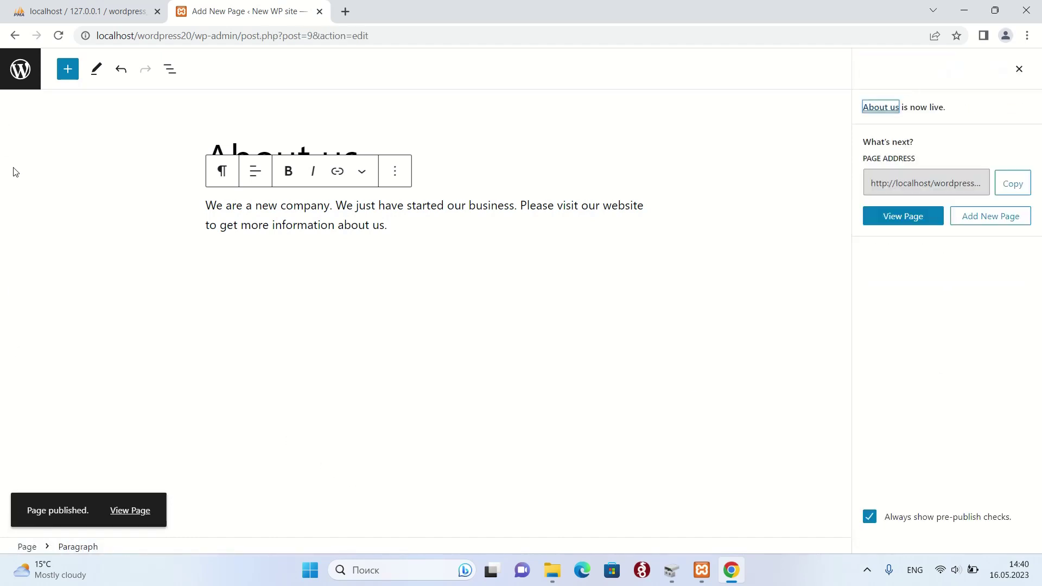
pyautogui.click(20, 80)
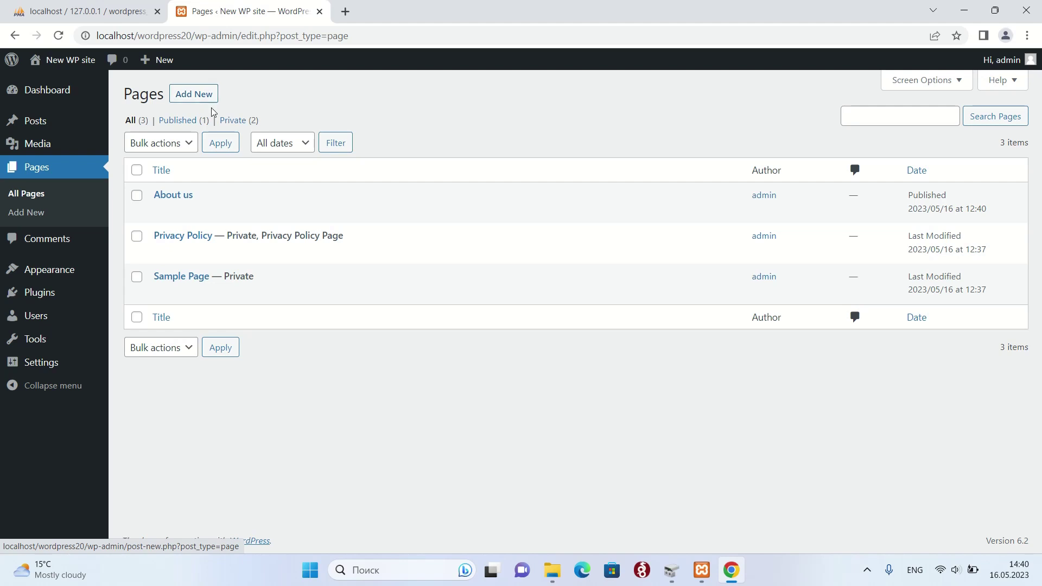
# - Add a new page and title it 'Pricelist'
pyautogui.click(182, 98)
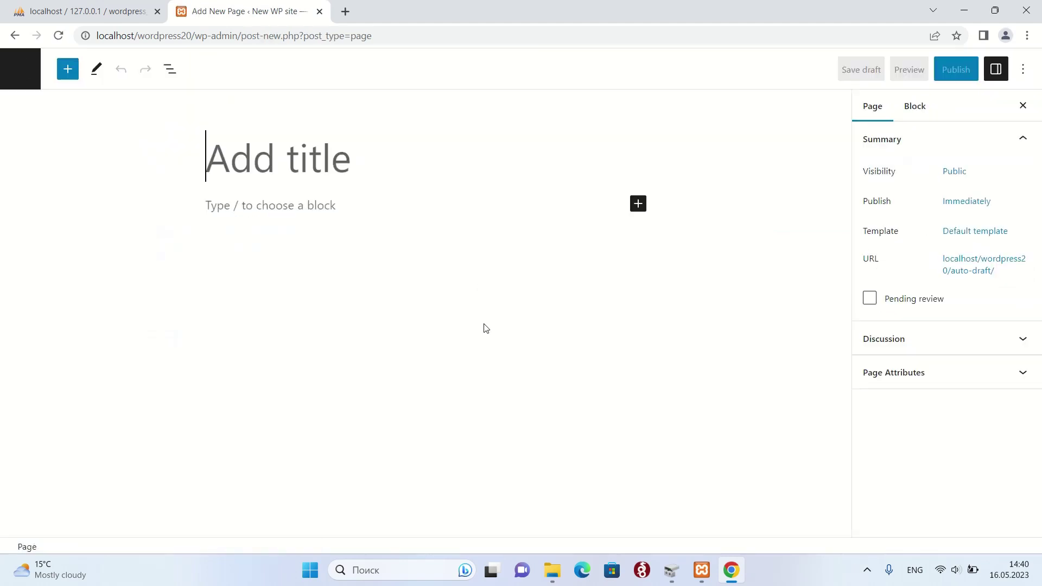
pyautogui.write('Pr')
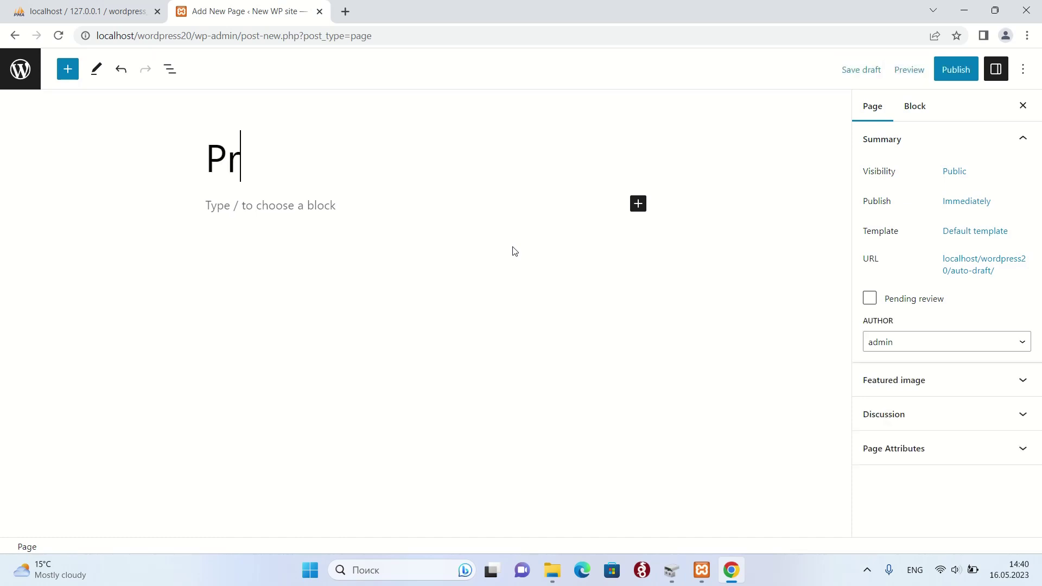
pyautogui.write('icelist')
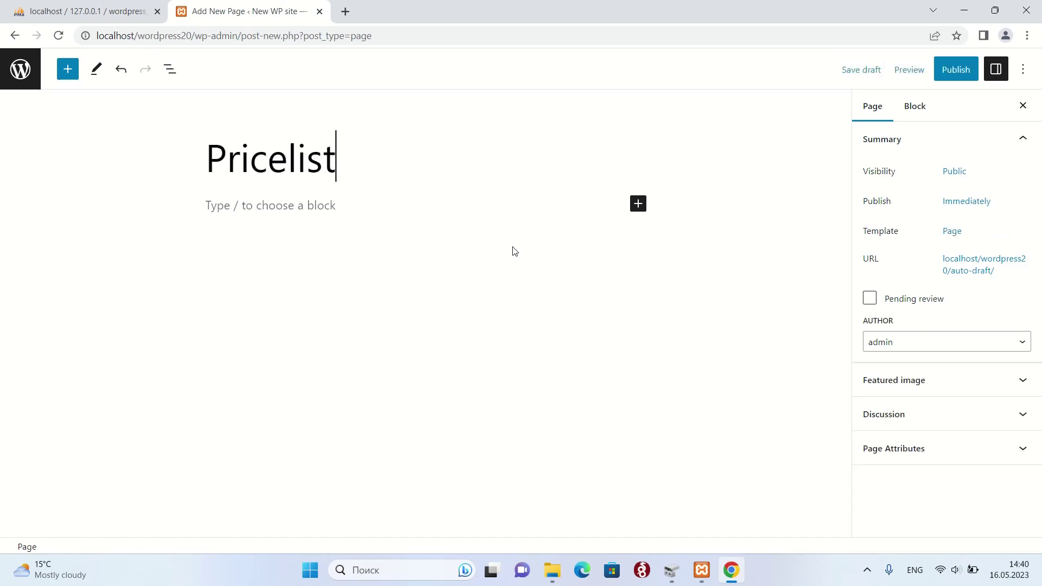
# - Insert a two-column, three-row table into the Pricelist page body
pyautogui.click(289, 210)
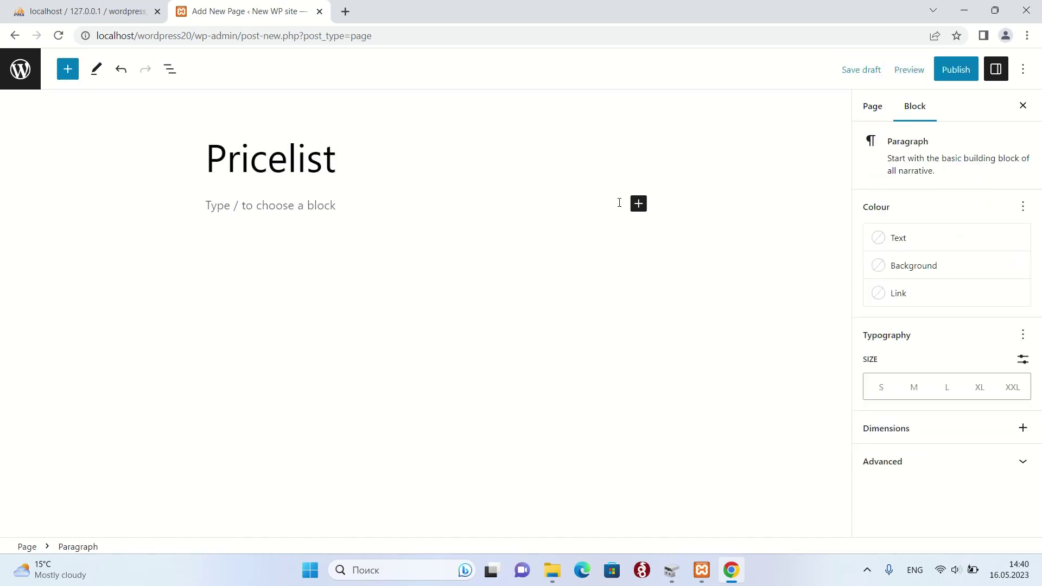
pyautogui.click(639, 204)
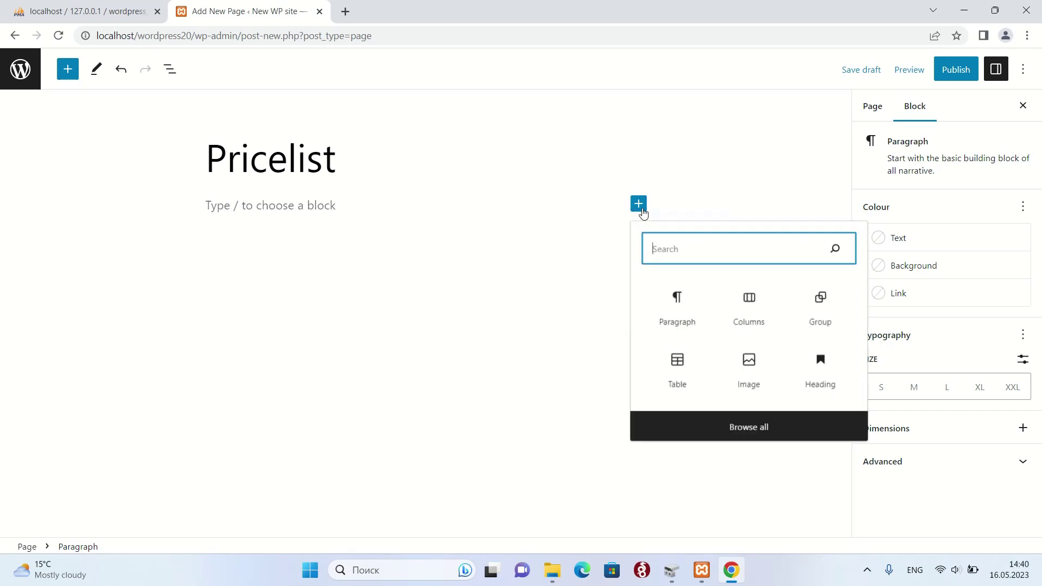
pyautogui.click(667, 377)
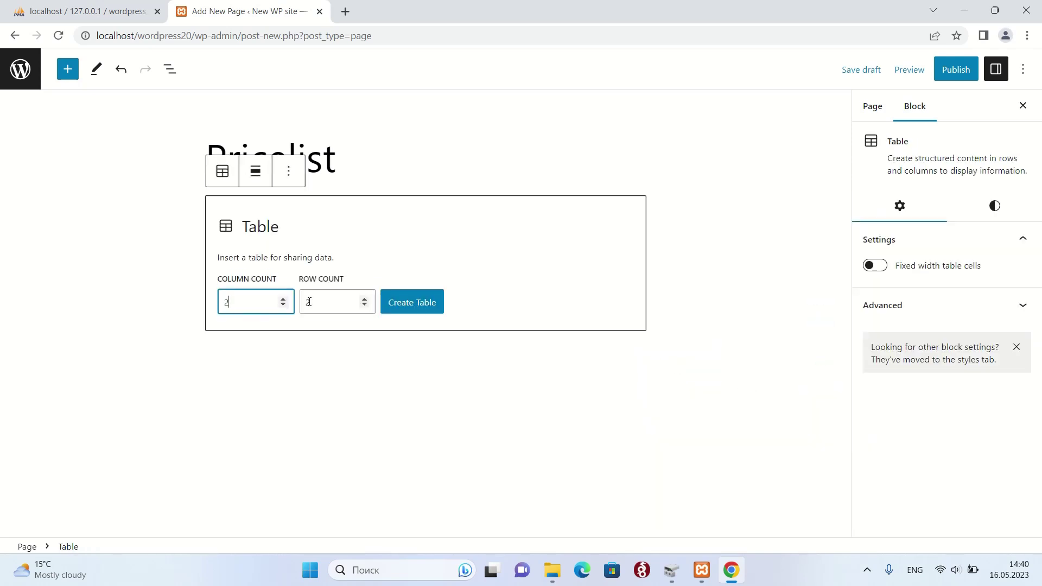
pyautogui.click(364, 299)
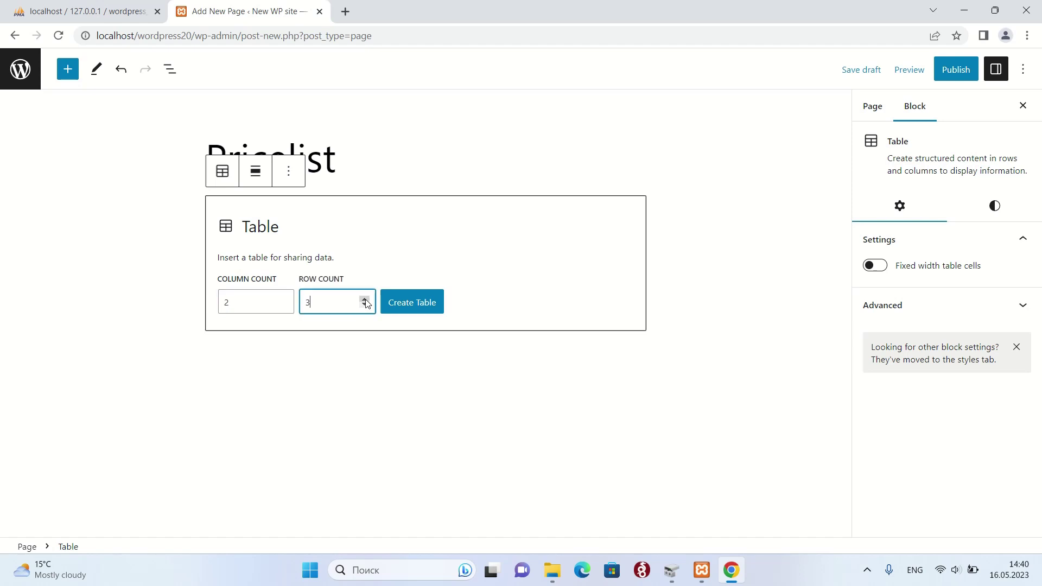
pyautogui.click(436, 311)
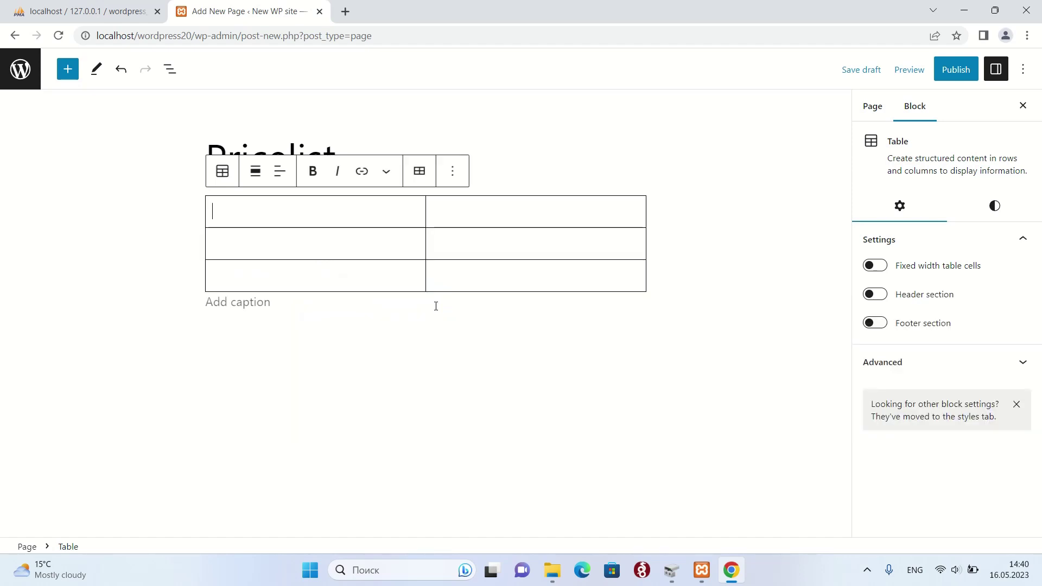
# - Fill the first column with Server 1, Server 2 and Server 3
pyautogui.write('Ser')
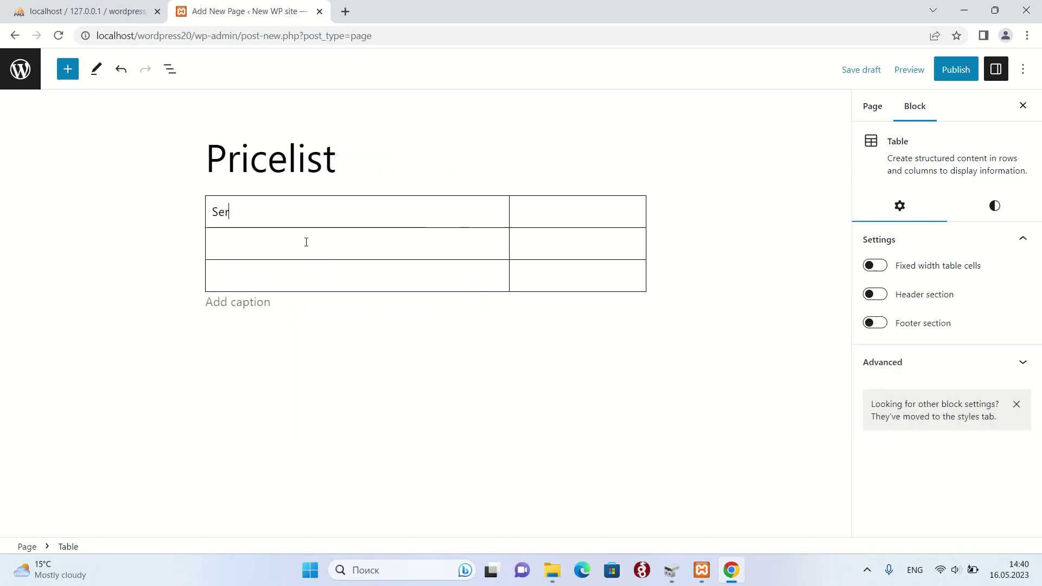
pyautogui.write('ver 1')
pyautogui.tripleClick(263, 214)
pyautogui.hotkey('ctrl', 'c')
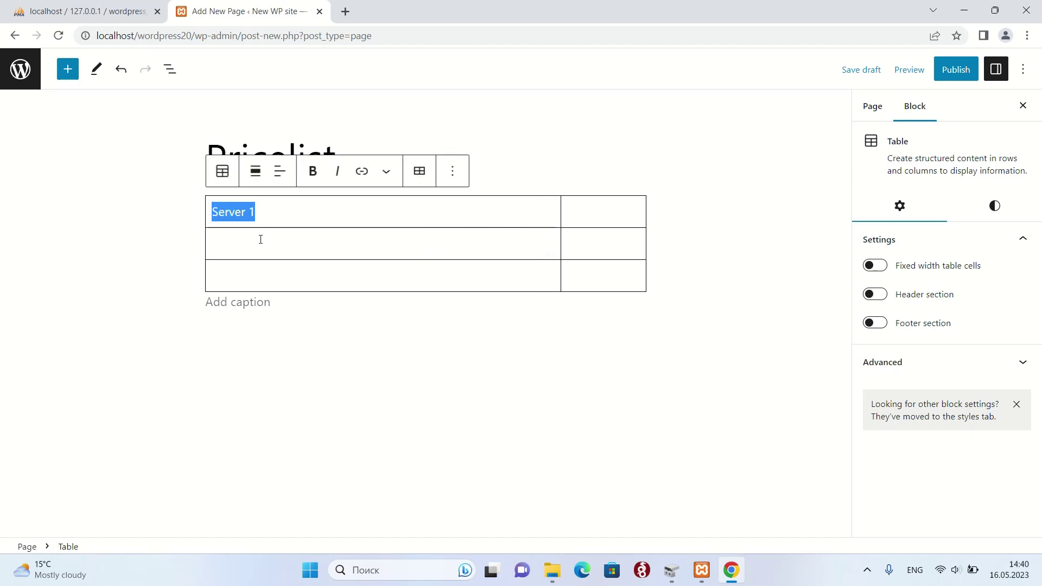
pyautogui.click(258, 239)
pyautogui.hotkey('ctrl', 'v')
pyautogui.hotkey('ctrl', 'v')
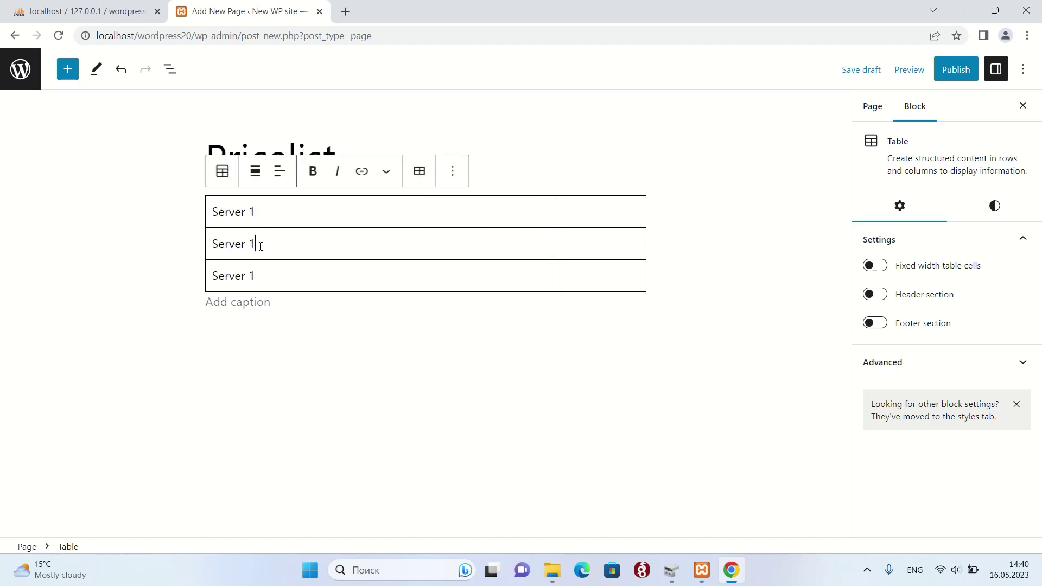
pyautogui.doubleClick(252, 243)
pyautogui.write('2')
pyautogui.doubleClick(252, 276)
pyautogui.write('3')
# - Enter the prices 50 eur, 100 eur and 150 eur in the second column
pyautogui.click(584, 221)
pyautogui.write('5')
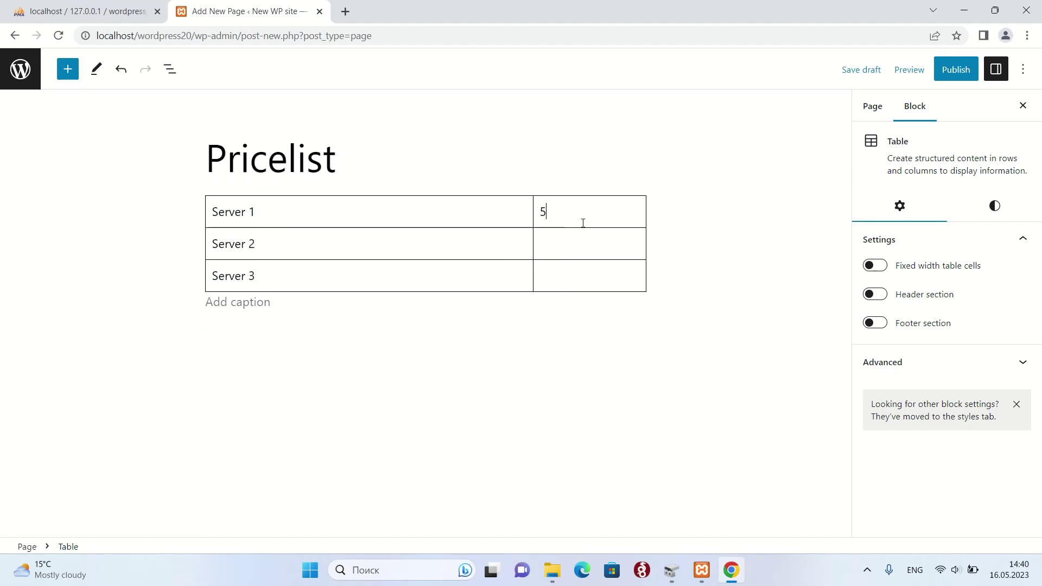
pyautogui.write('0 eur')
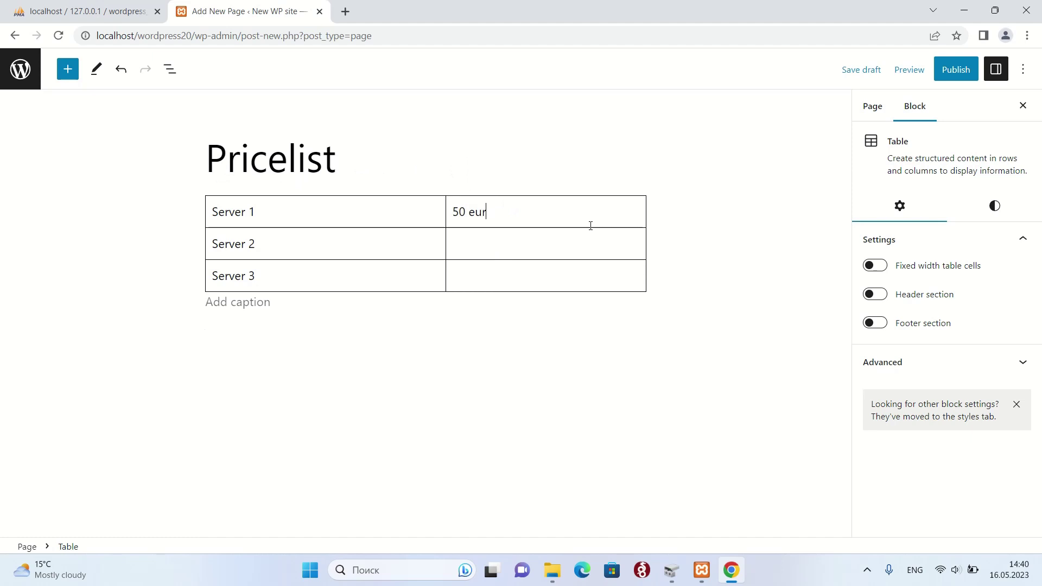
pyautogui.click(546, 242)
pyautogui.write('100 eur')
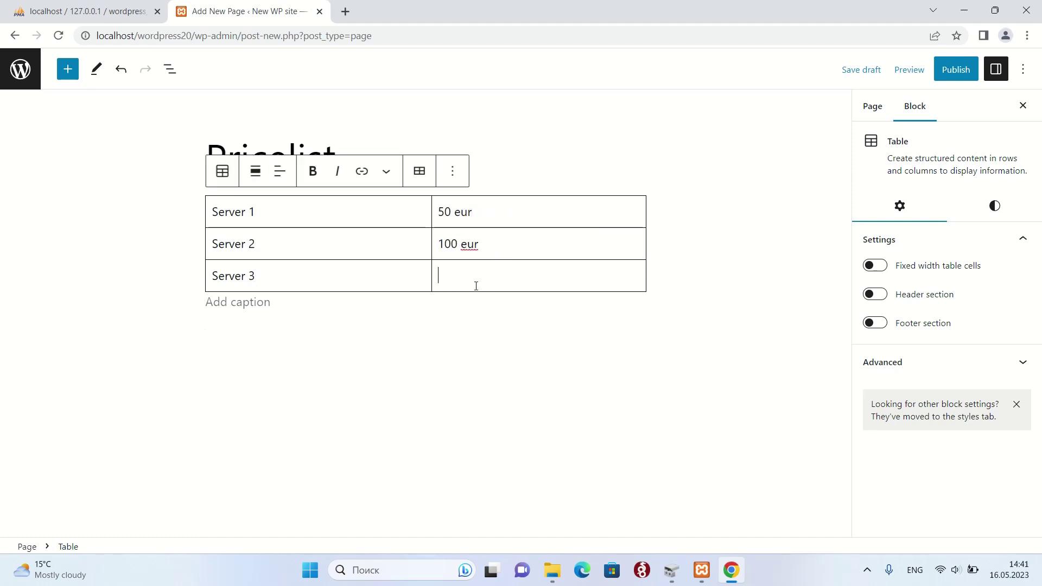
pyautogui.write('150 eur')
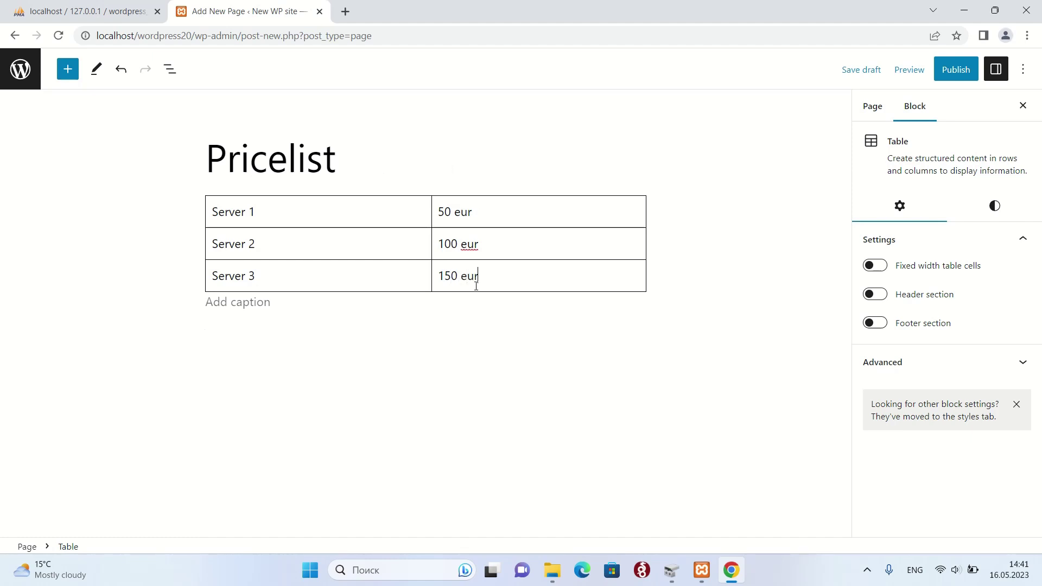
# - Publish the Pricelist page, then start another new page from the Pages list
pyautogui.click(964, 76)
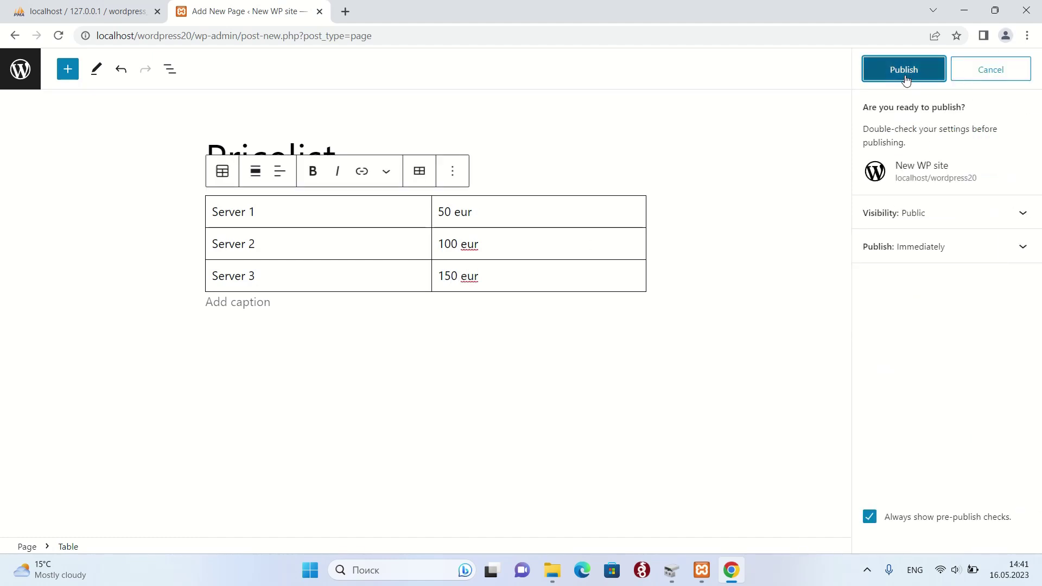
pyautogui.click(906, 71)
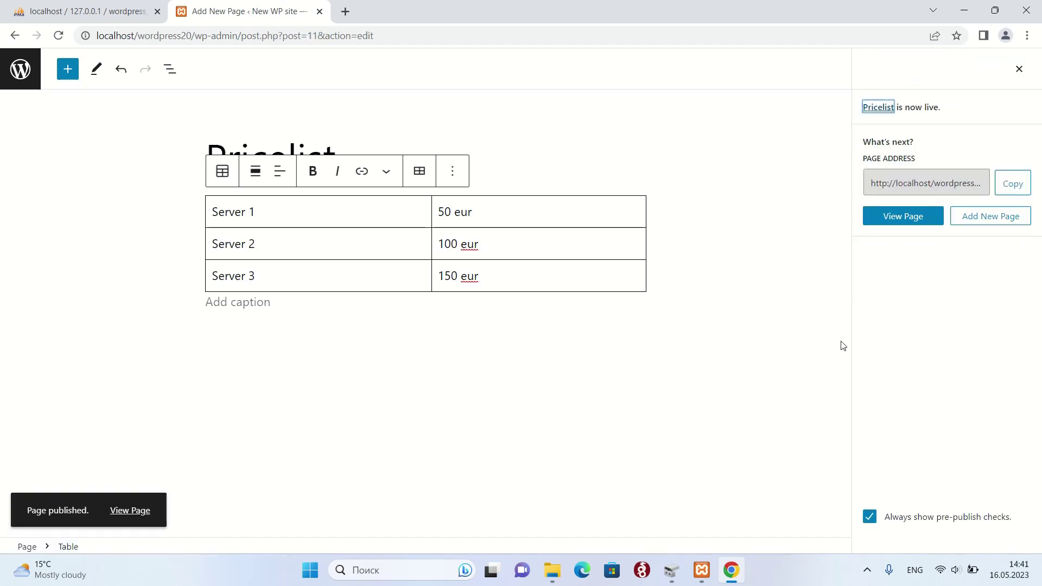
pyautogui.click(19, 68)
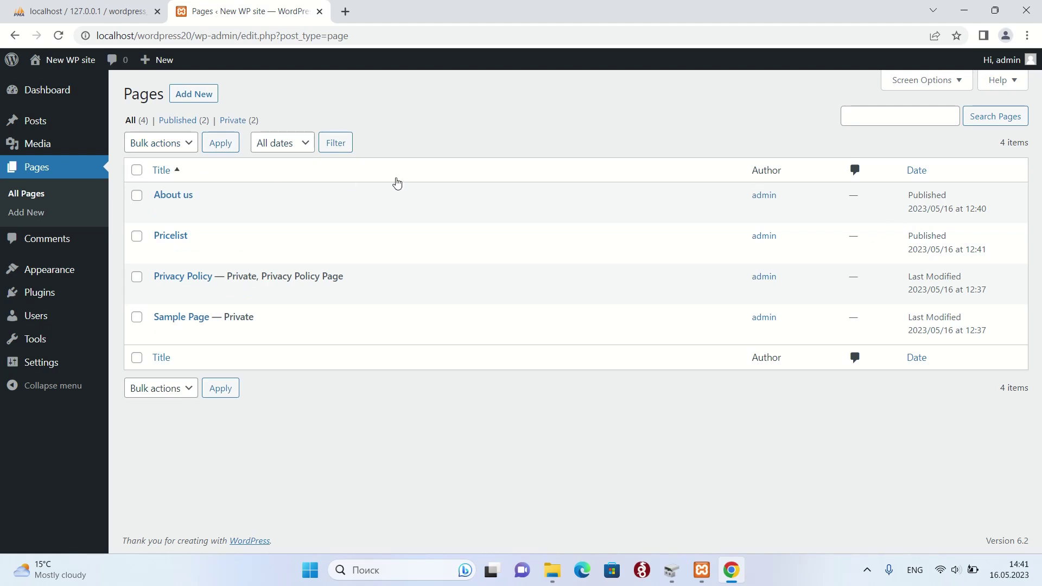
pyautogui.click(194, 96)
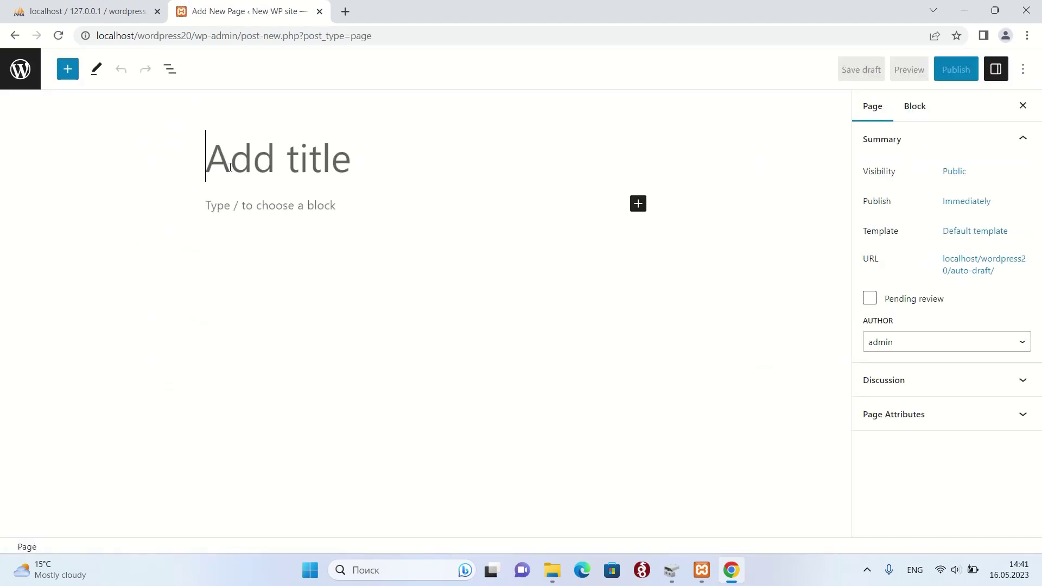
# - Title the page 'Contacts' and begin typing the contact e-mail address in its body
pyautogui.write('Con')
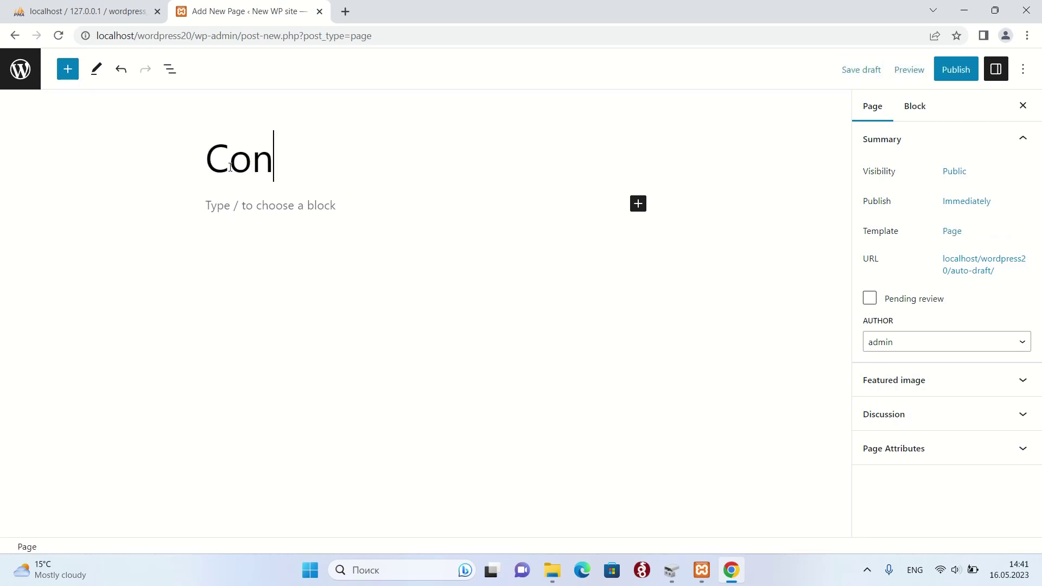
pyautogui.write('tacts')
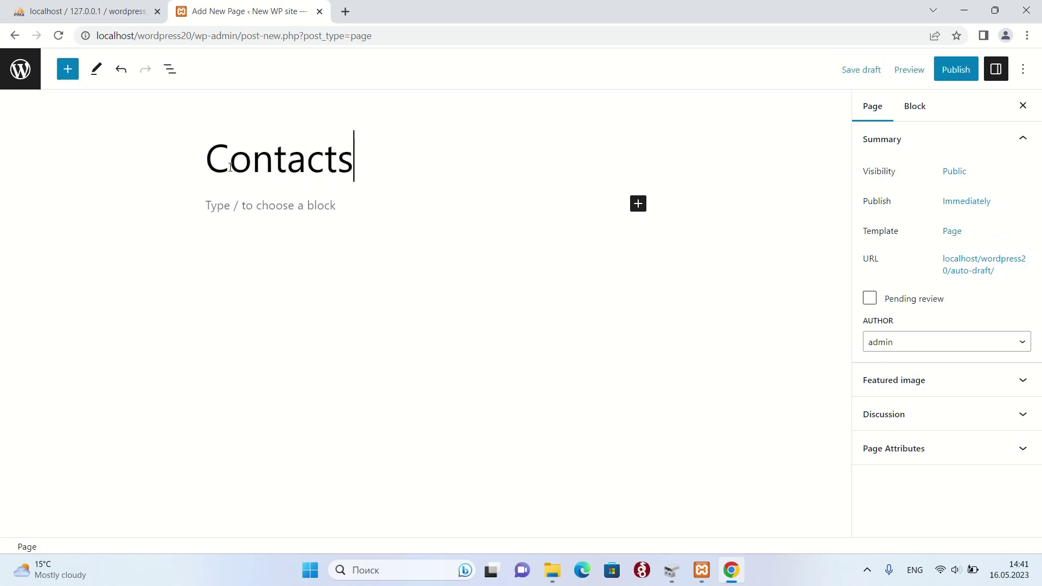
pyautogui.click(245, 209)
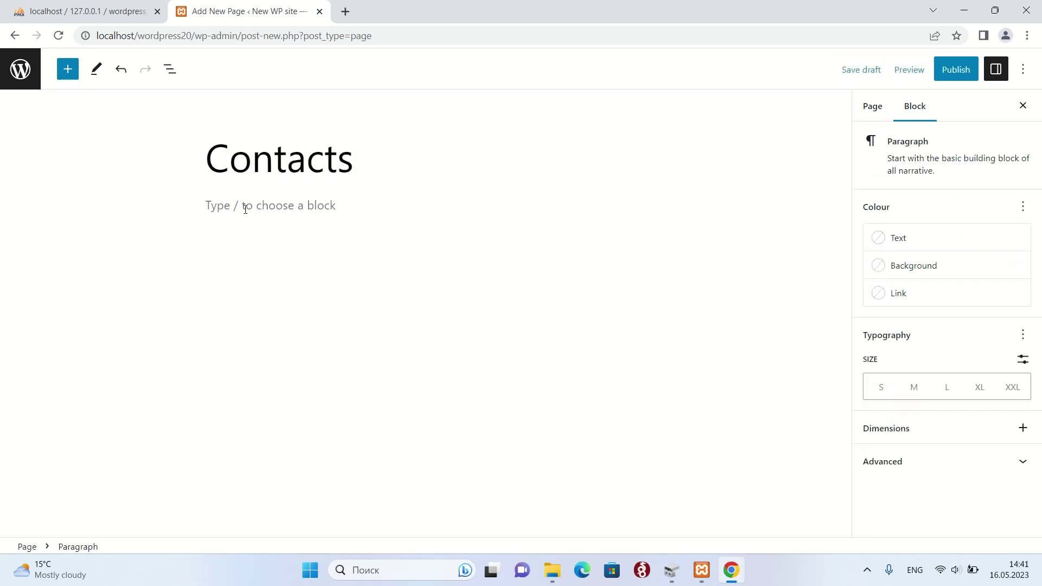
pyautogui.write('admin@localhost.')
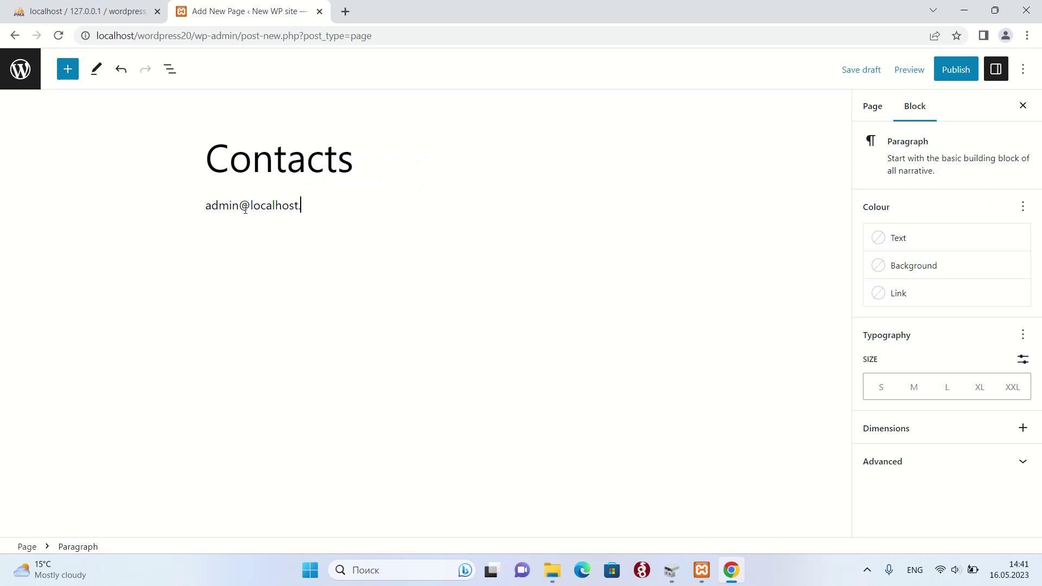
pyautogui.write('123')
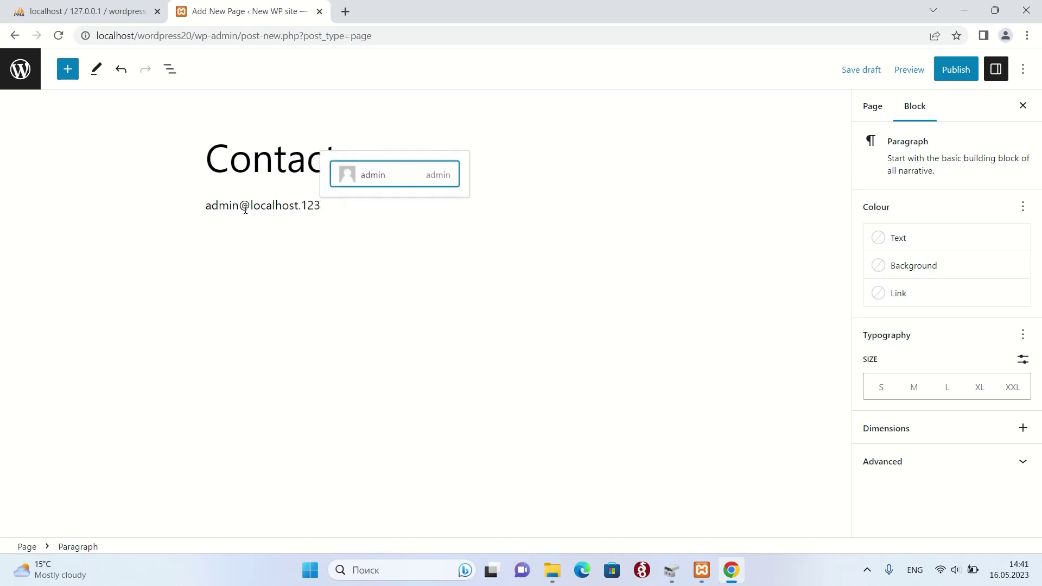
pyautogui.press('Return')
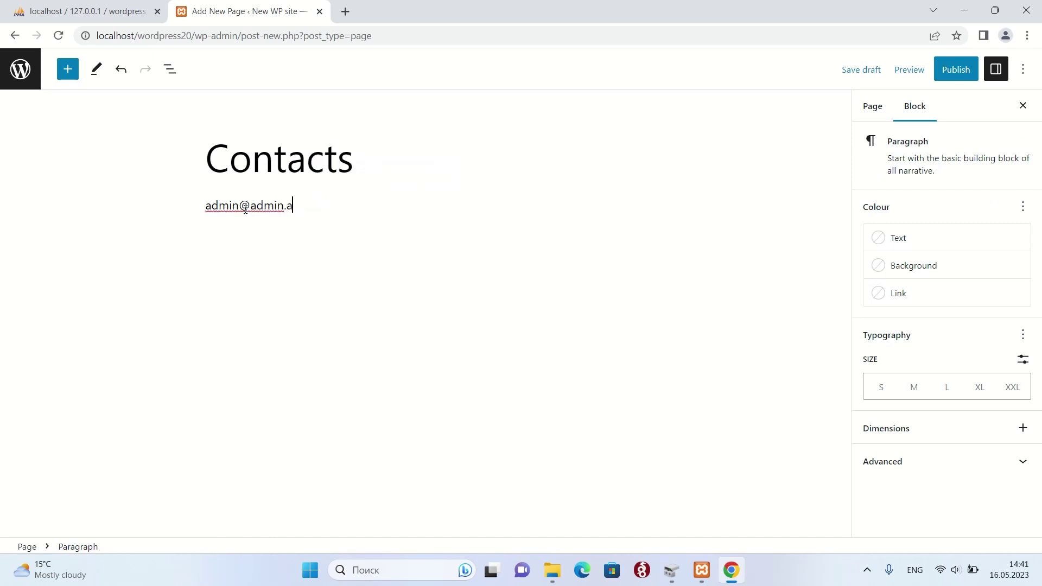
# - Correct the e-mail's domain and dismiss the user mention suggestion
pyautogui.write('.123')
pyautogui.press('BackSpace')
pyautogui.press('BackSpace')
pyautogui.press('BackSpace')
pyautogui.press('BackSpace')
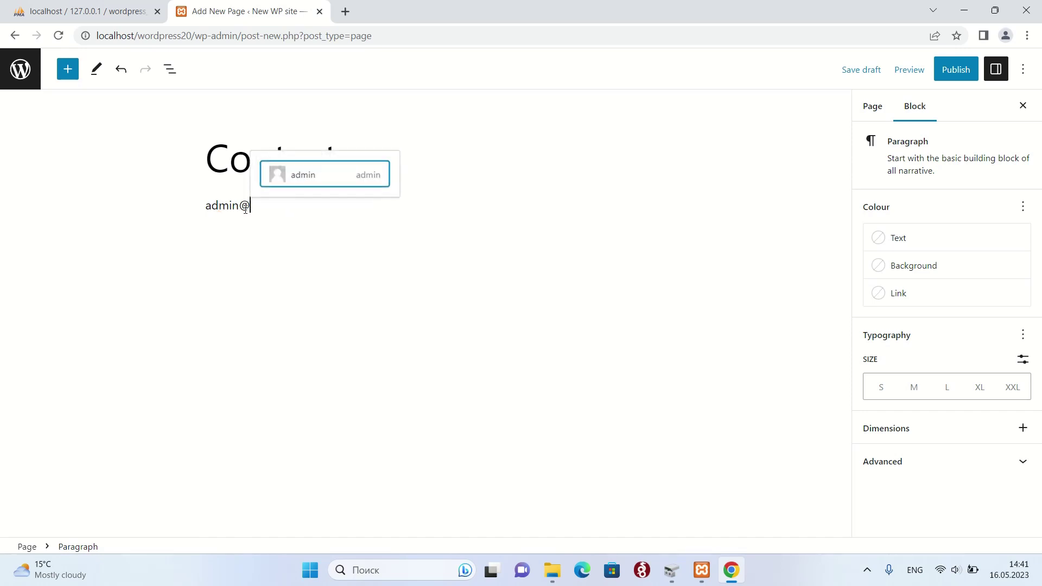
pyautogui.write('localhos')
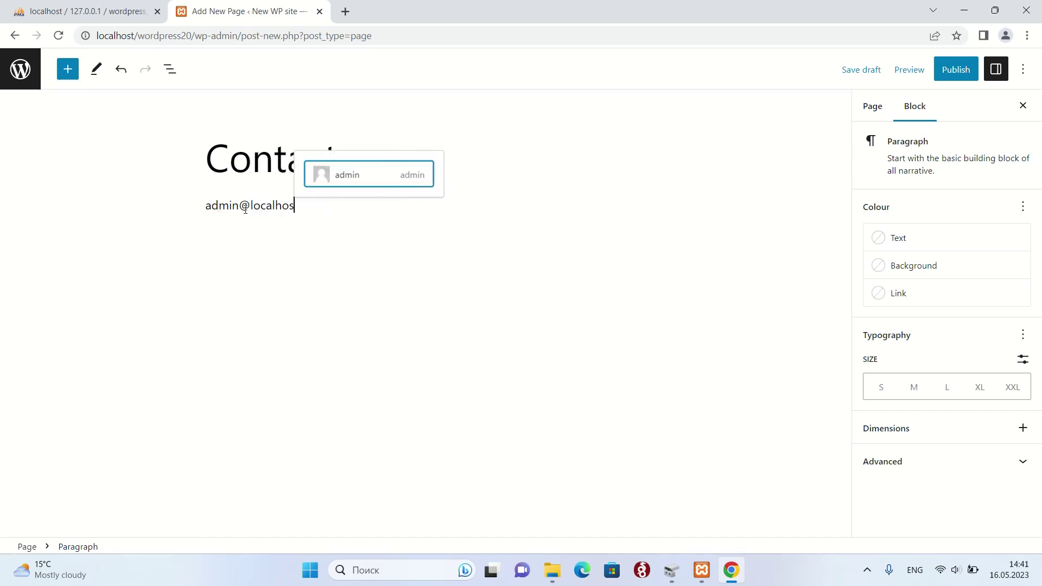
pyautogui.write('t.123')
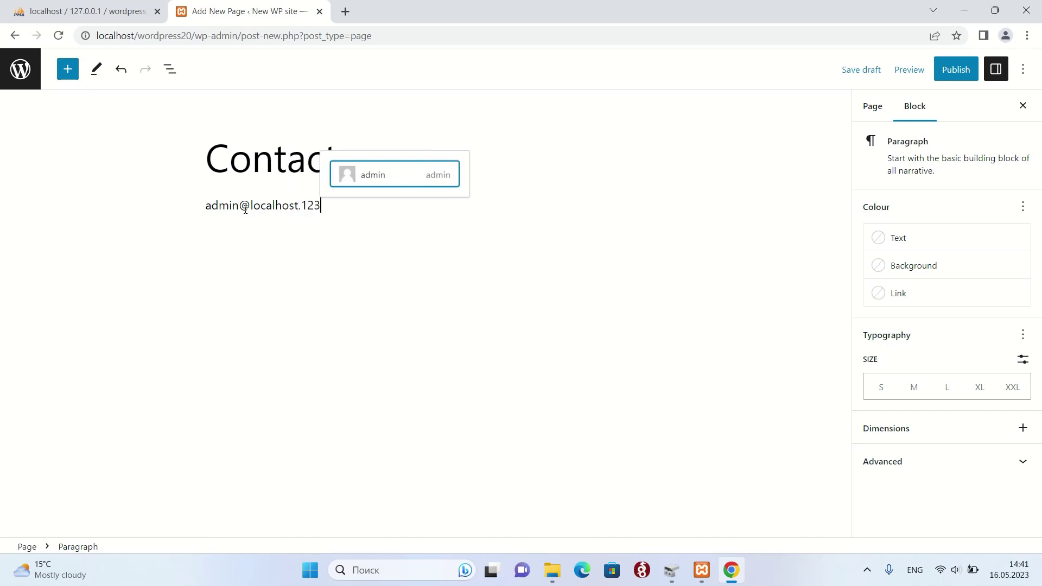
pyautogui.press('Return')
pyautogui.press('BackSpace')
pyautogui.press('BackSpace')
pyautogui.press('BackSpace')
pyautogui.press('BackSpace')
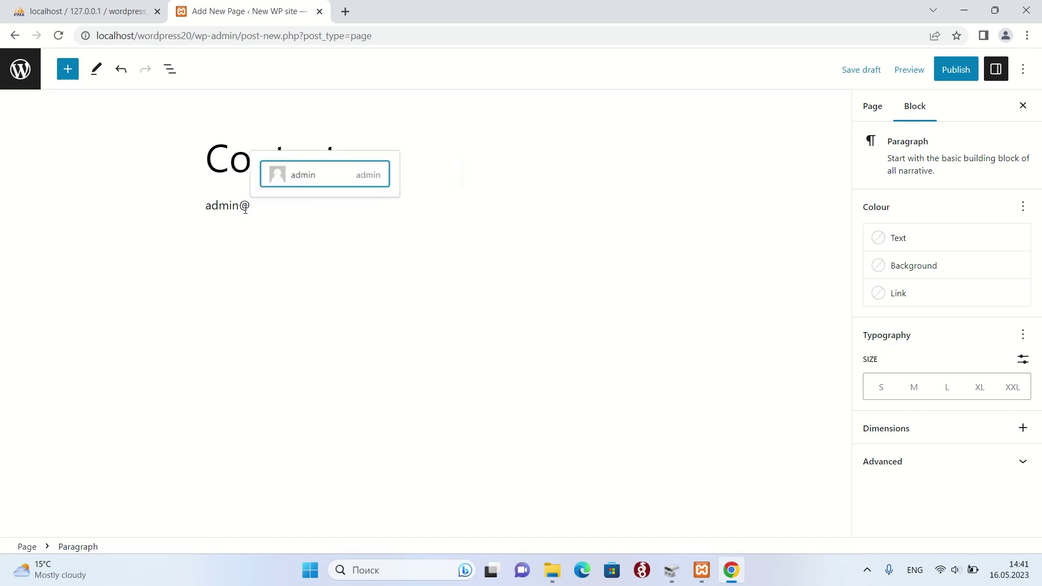
pyautogui.press('BackSpace')
pyautogui.write('loc')
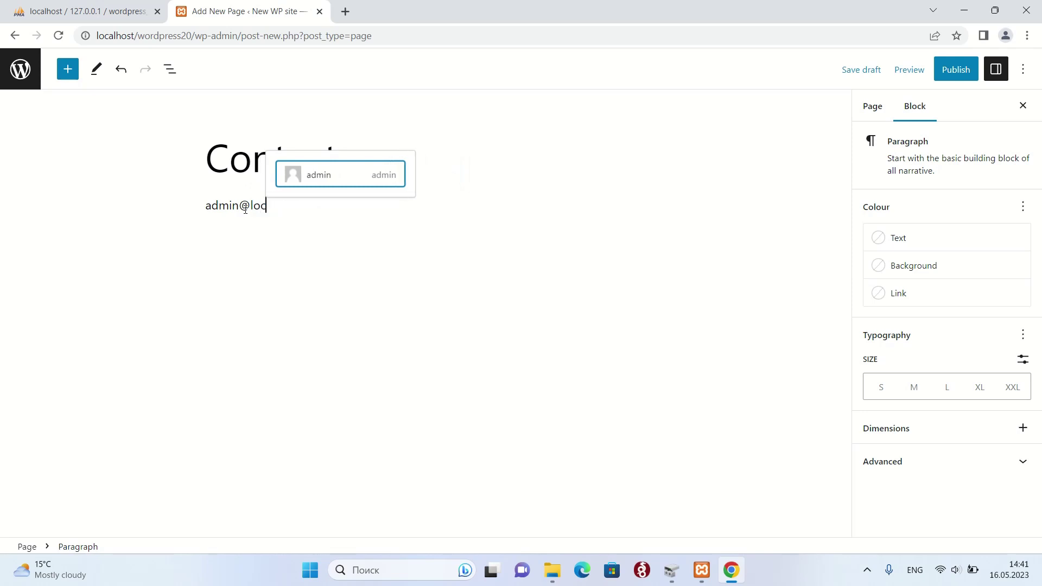
pyautogui.write('alhost')
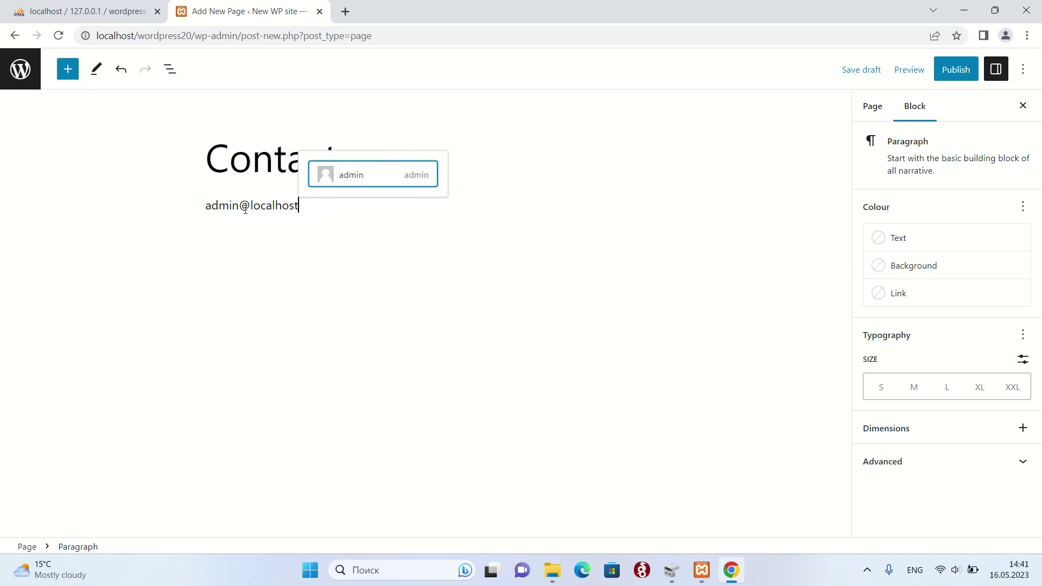
pyautogui.write('.123')
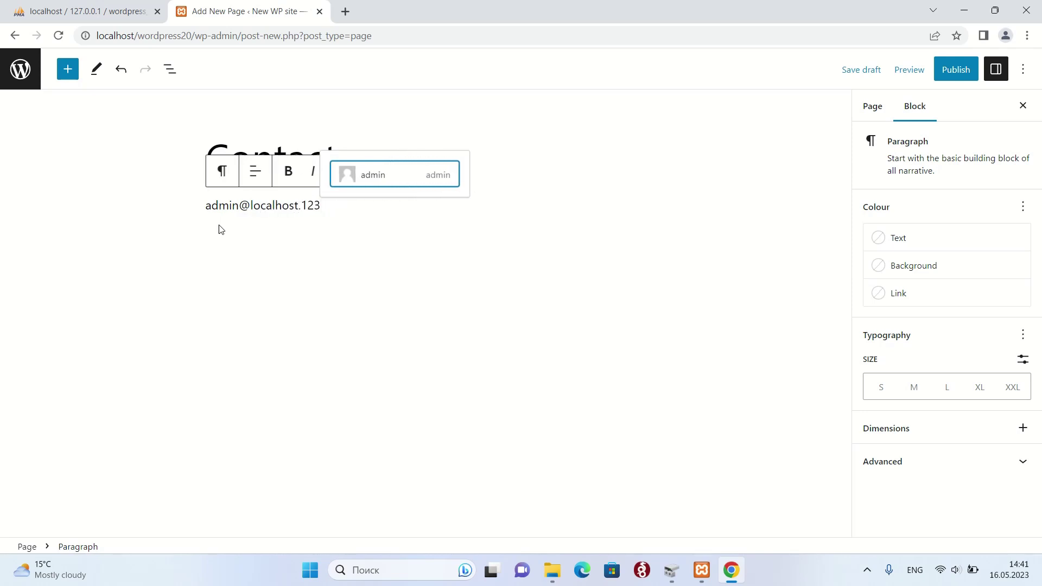
pyautogui.press('Escape')
pyautogui.click(241, 239)
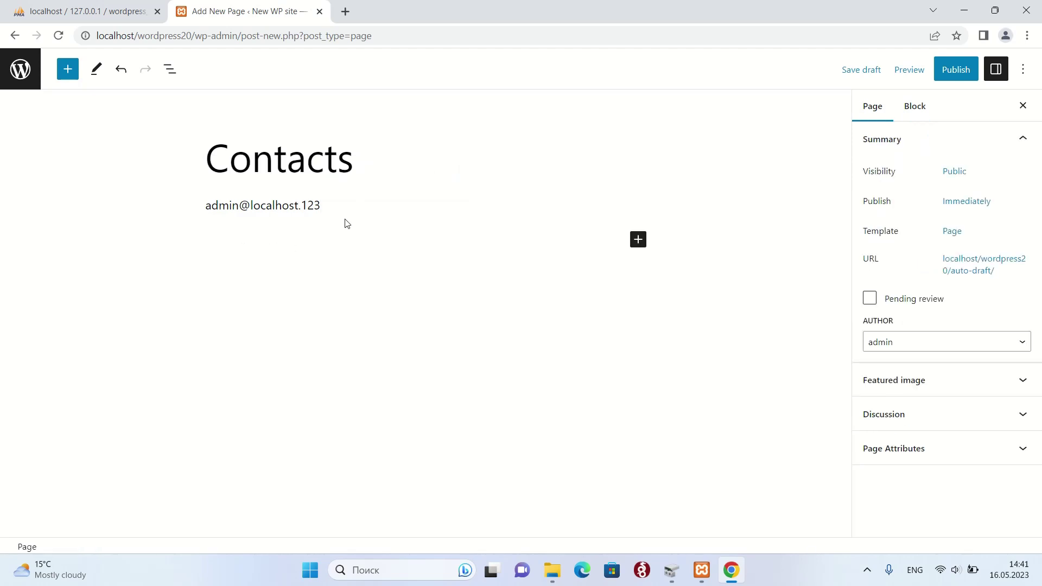
# - Add a paragraph block with the company name and street address
pyautogui.click(637, 241)
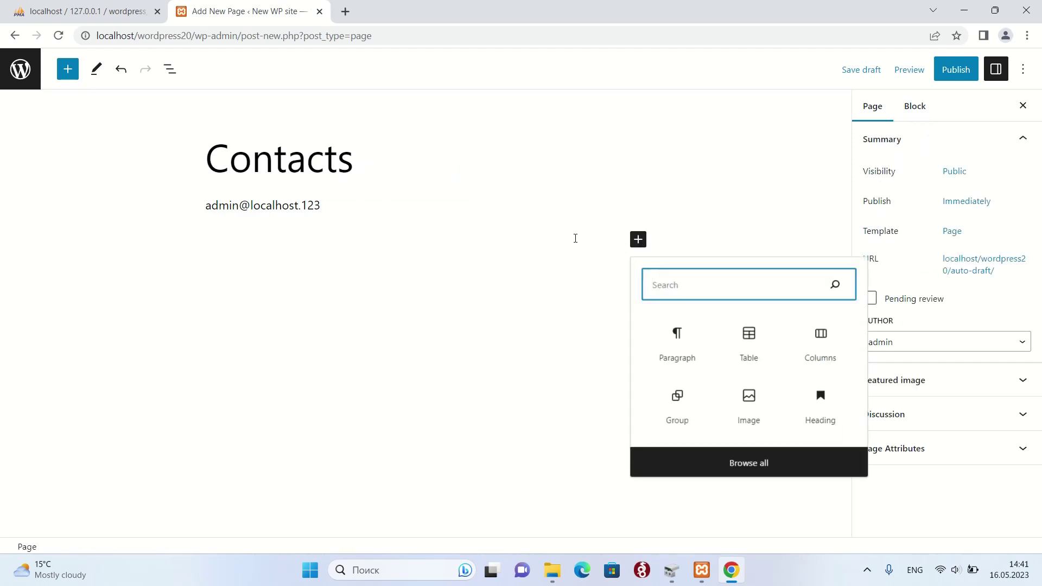
pyautogui.click(677, 331)
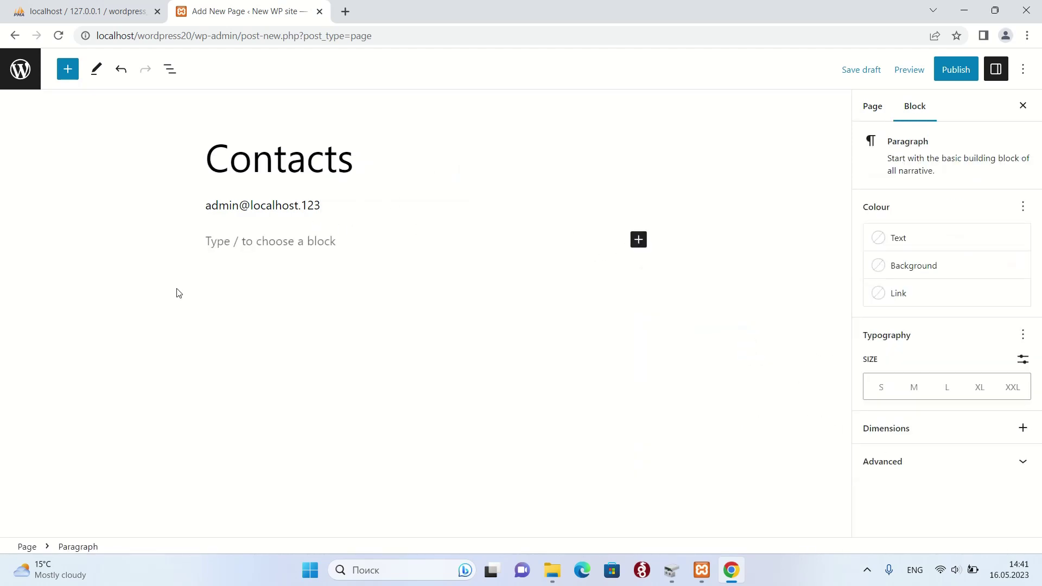
pyautogui.write('So')
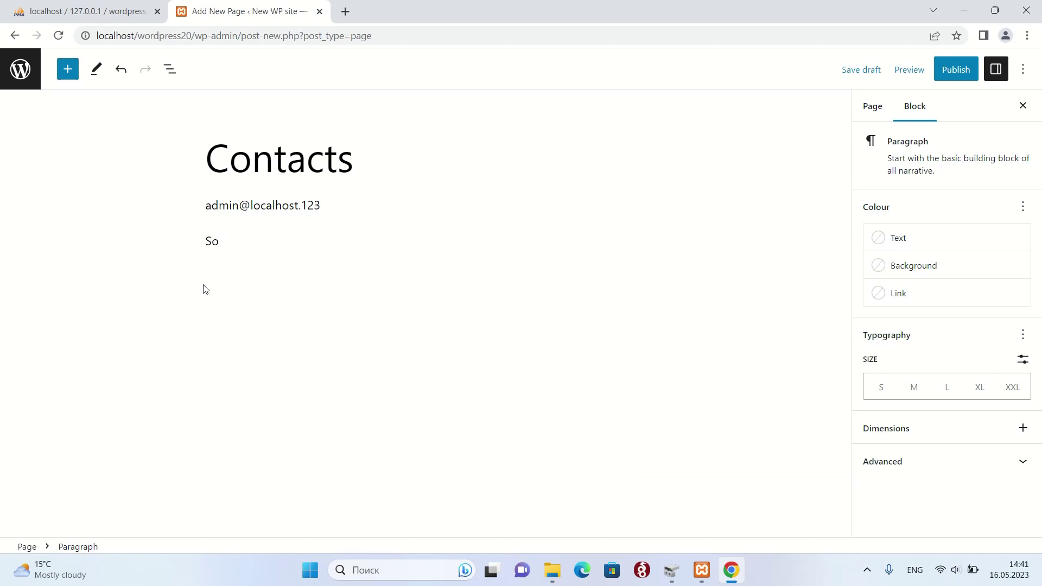
pyautogui.write('mecomapany LTD.,')
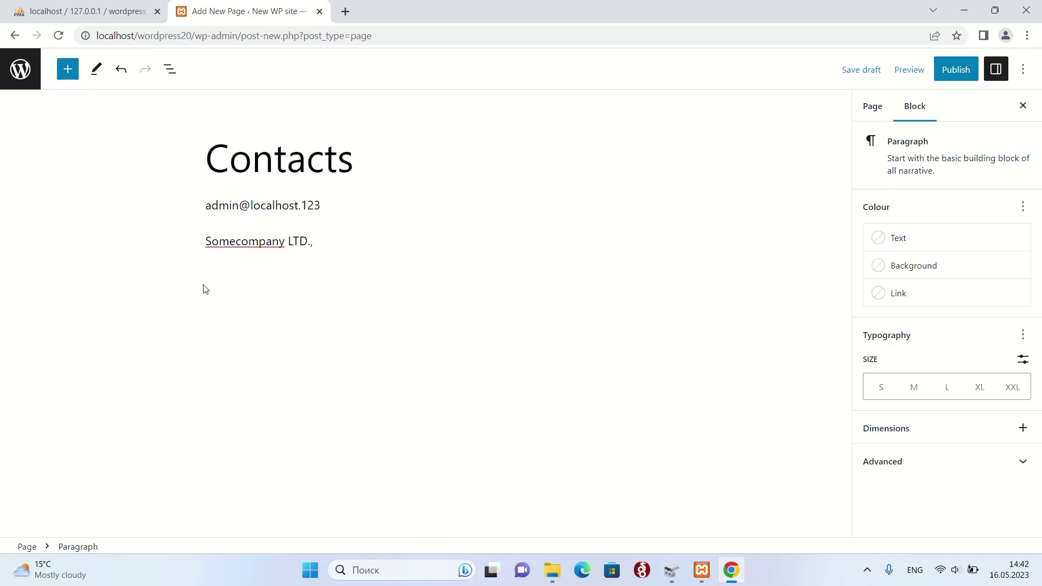
pyautogui.write(' Somwhere str')
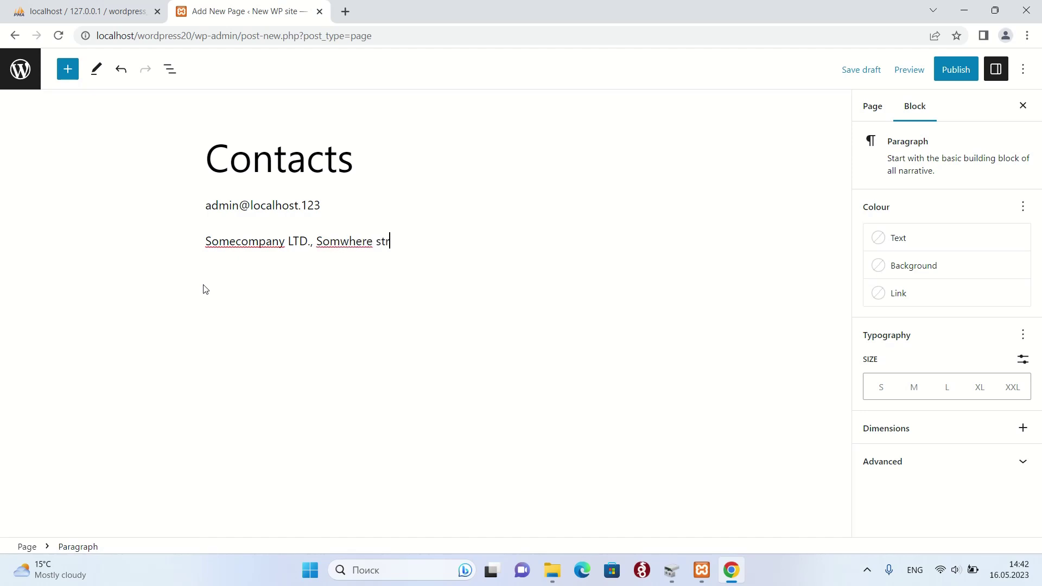
pyautogui.write('. 123=')
pyautogui.press('BackSpace')
pyautogui.write('-12,')
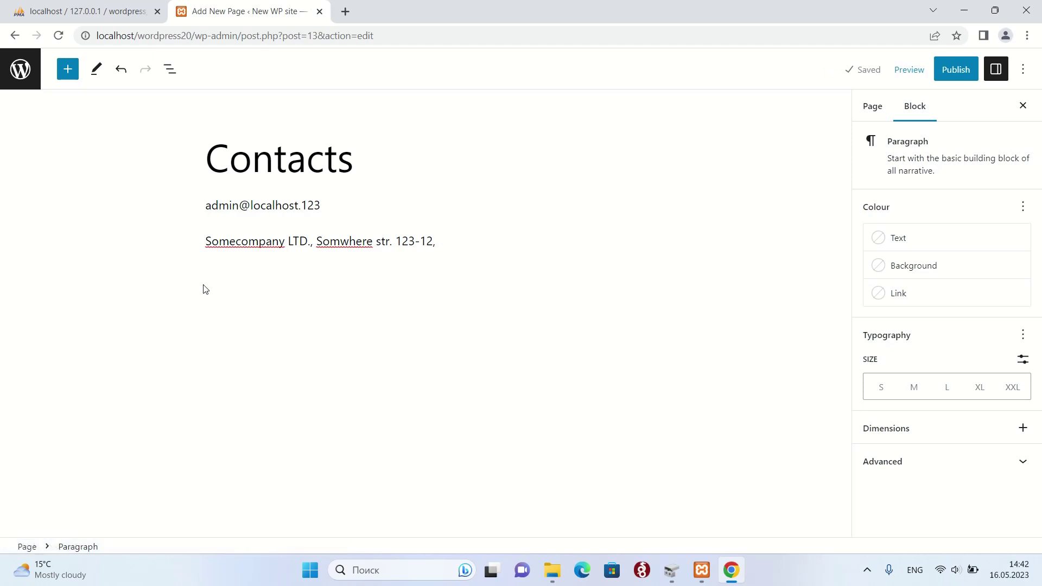
pyautogui.write(' e')
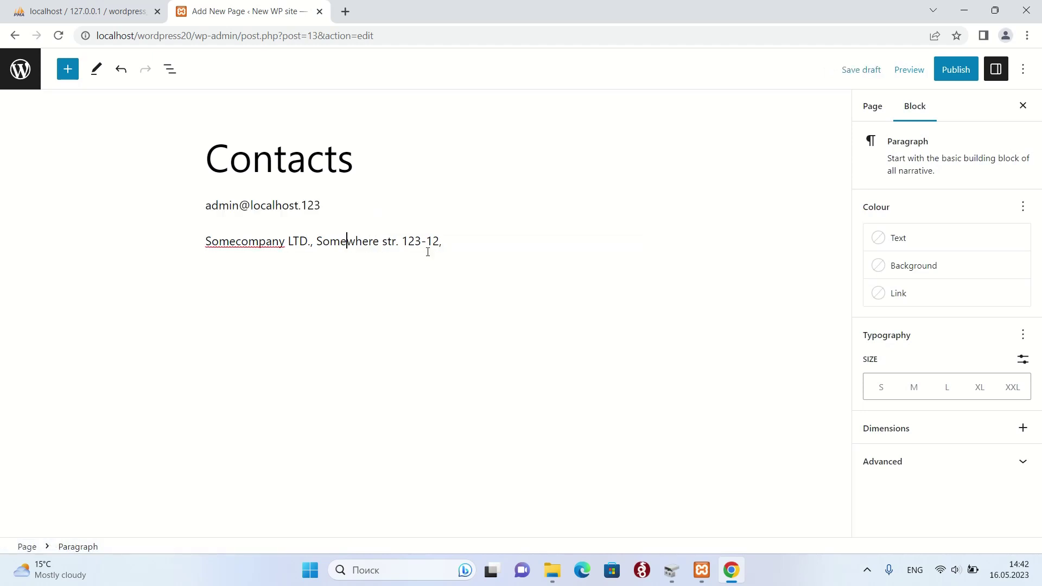
# - Fix the address typos, add the country, and insert the postcode before it
pyautogui.click(446, 243)
pyautogui.write('Someland')
pyautogui.press('BackSpace')
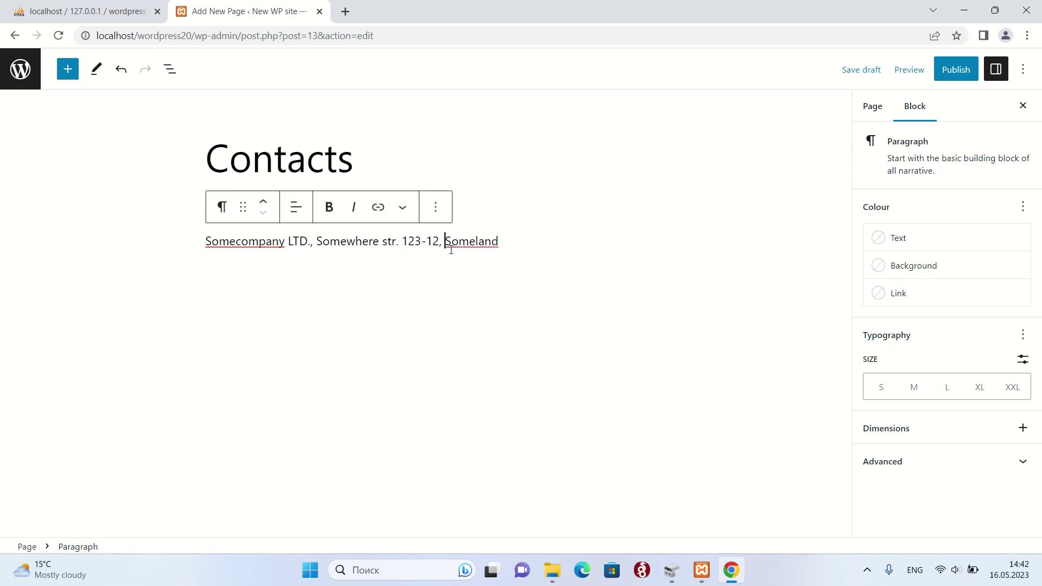
pyautogui.click(448, 249)
pyautogui.write('12345,')
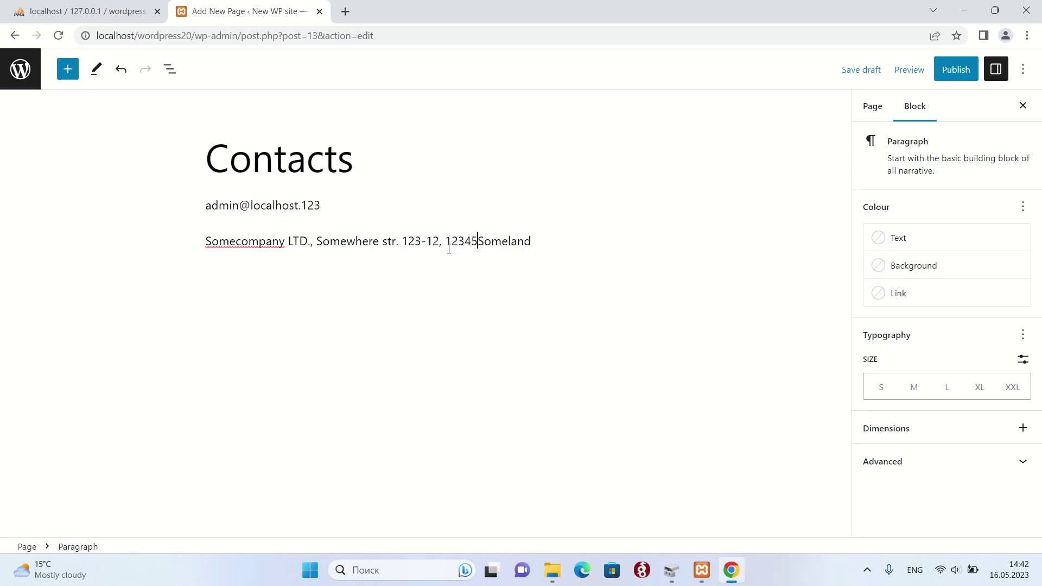
pyautogui.click(591, 259)
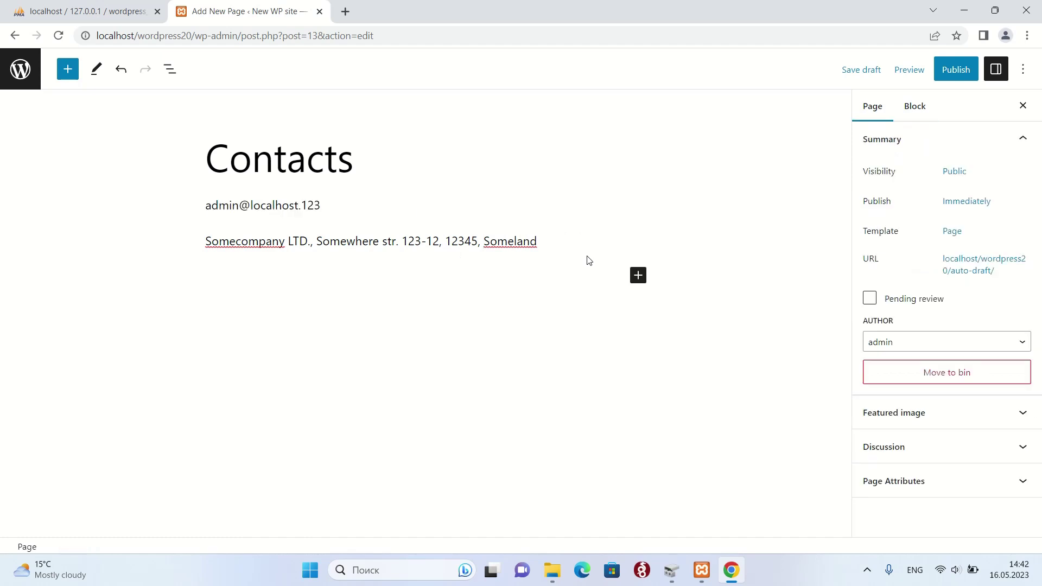
# - Publish the Contacts page and close the published summary panel
pyautogui.click(544, 242)
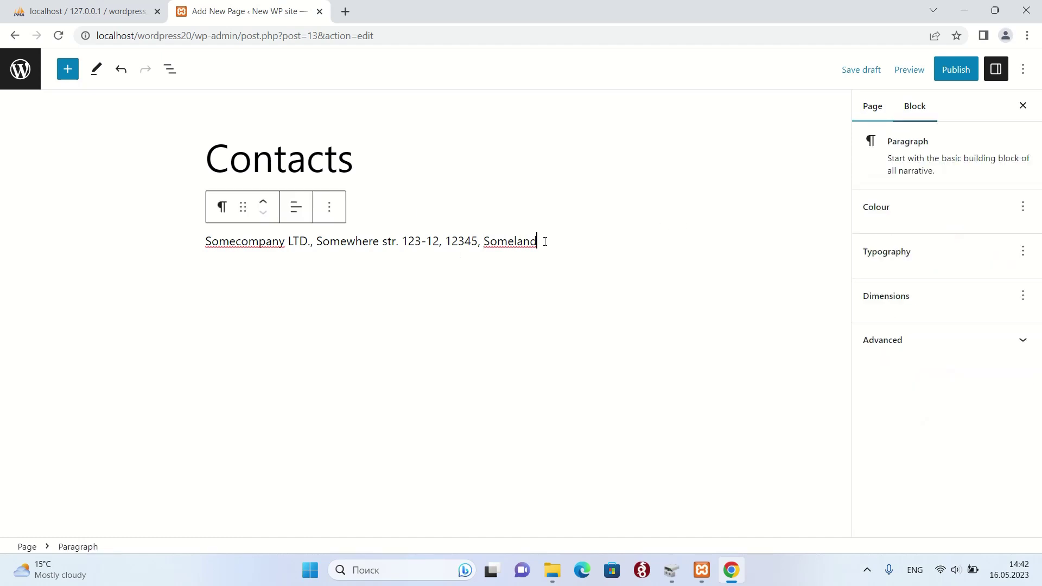
pyautogui.click(954, 72)
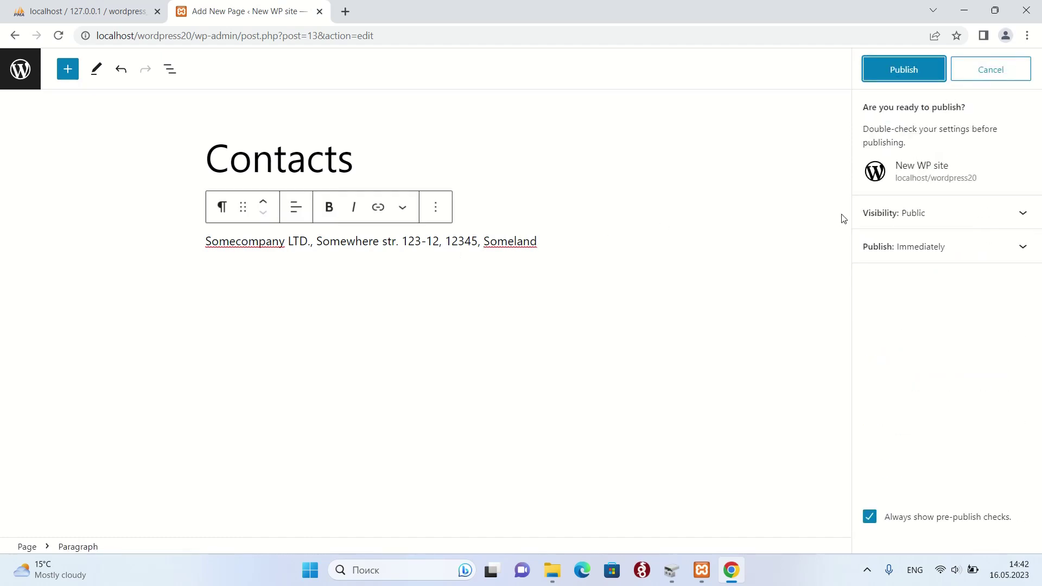
pyautogui.click(904, 72)
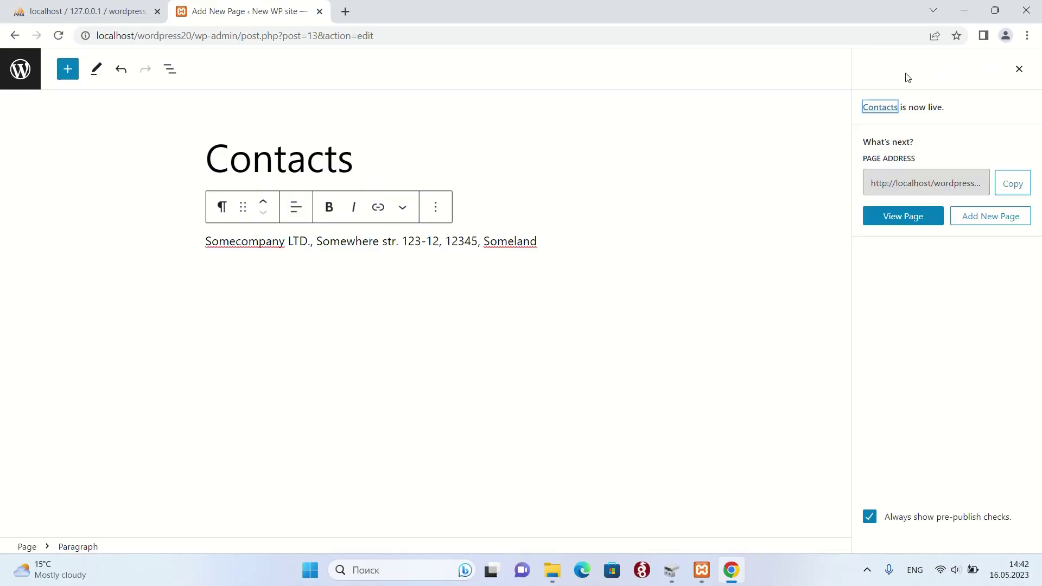
pyautogui.click(1019, 70)
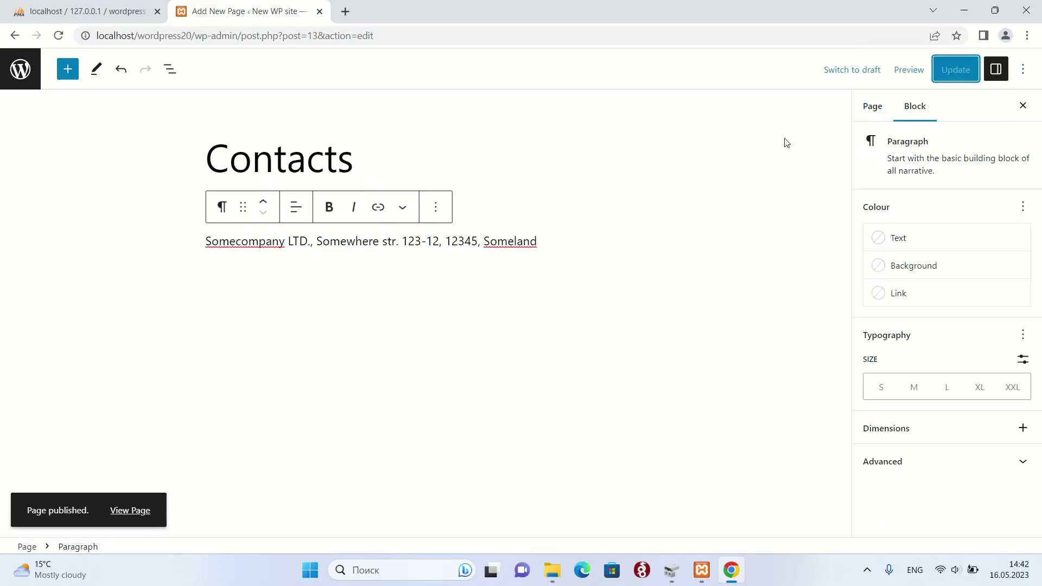
# - Go back to Pages and open the live site's front page
pyautogui.click(24, 74)
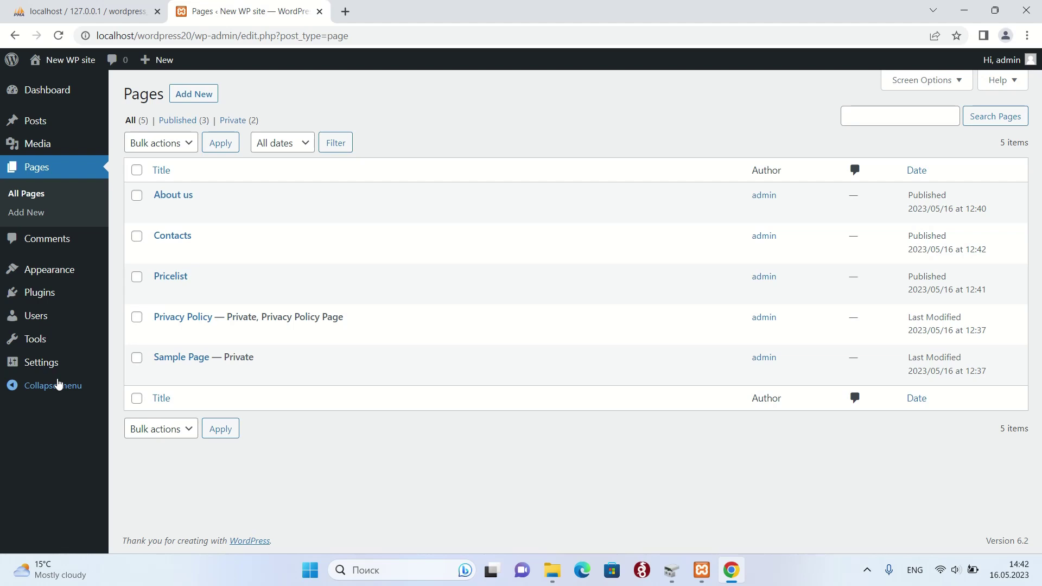
pyautogui.rightClick(64, 61)
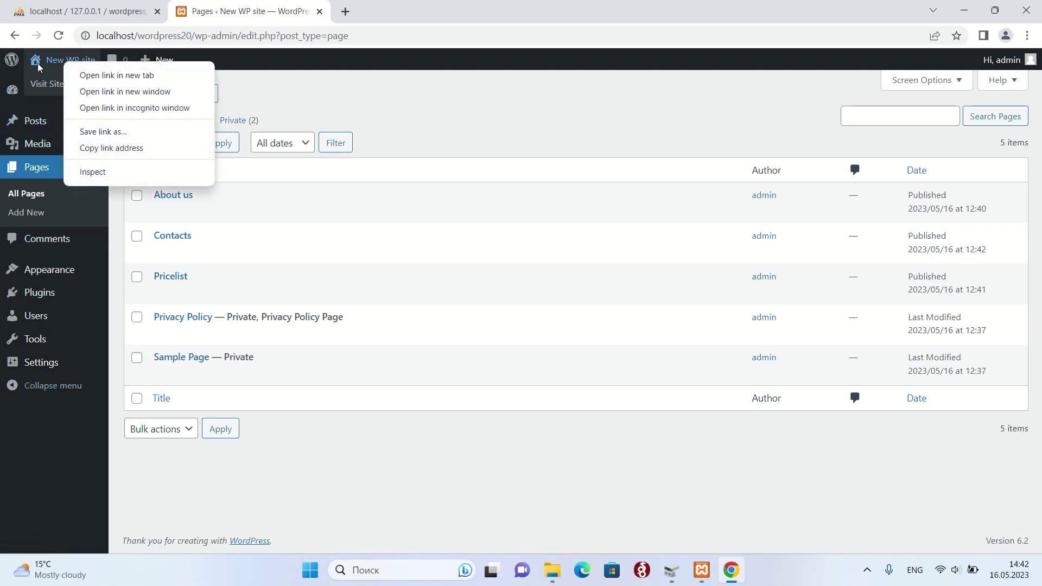
pyautogui.click(52, 86)
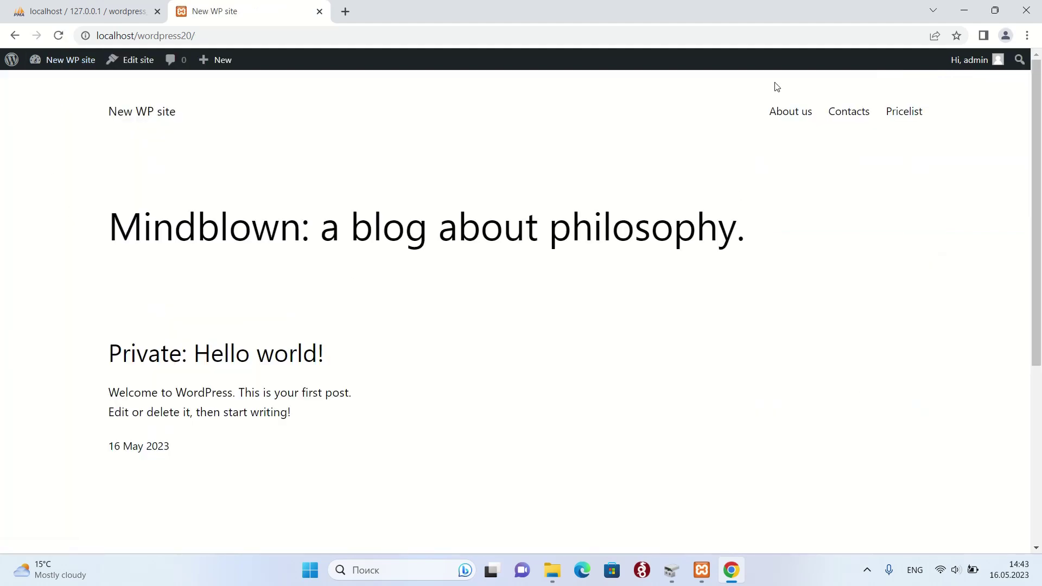
# - Visit About us, Contacts and Pricelist via the header menu, then Contacts and About us again
pyautogui.click(779, 111)
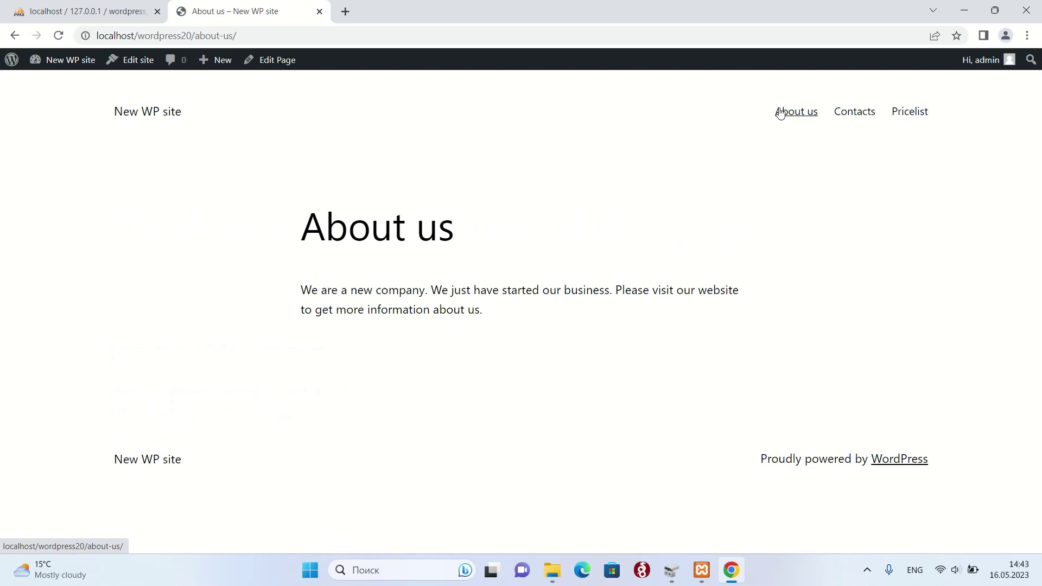
pyautogui.click(855, 111)
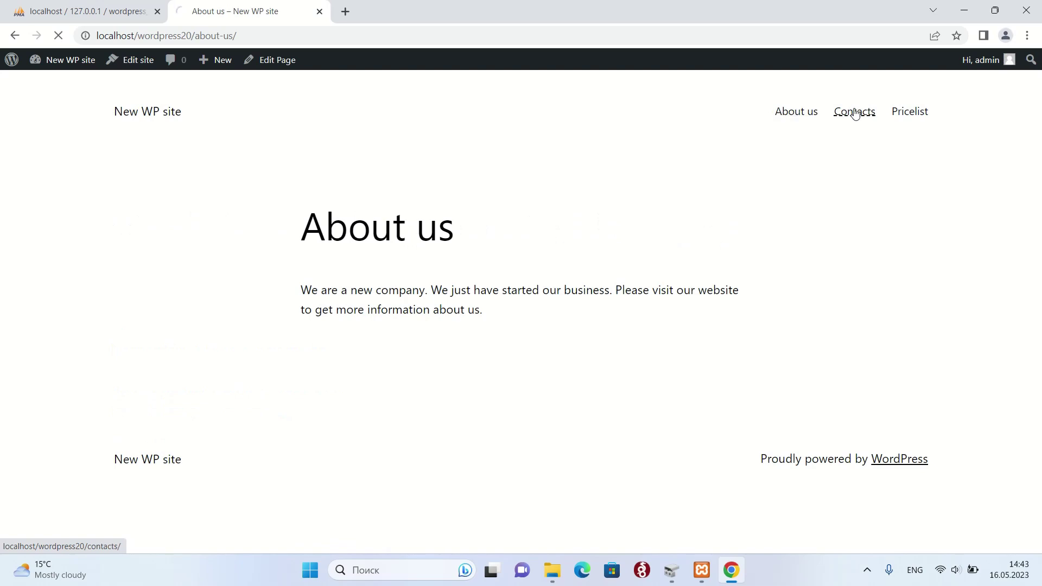
pyautogui.click(915, 119)
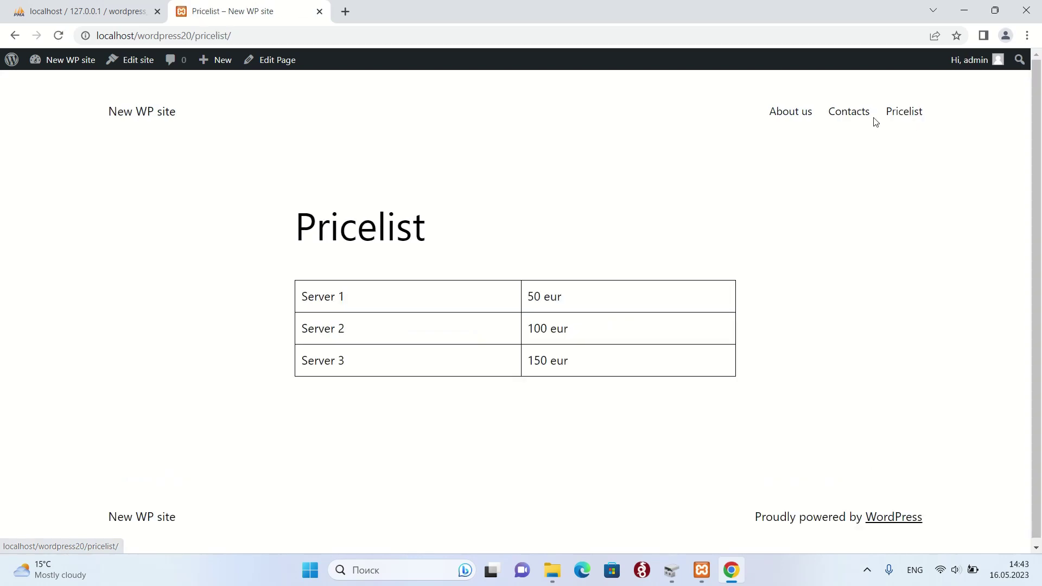
pyautogui.click(843, 117)
pyautogui.click(807, 117)
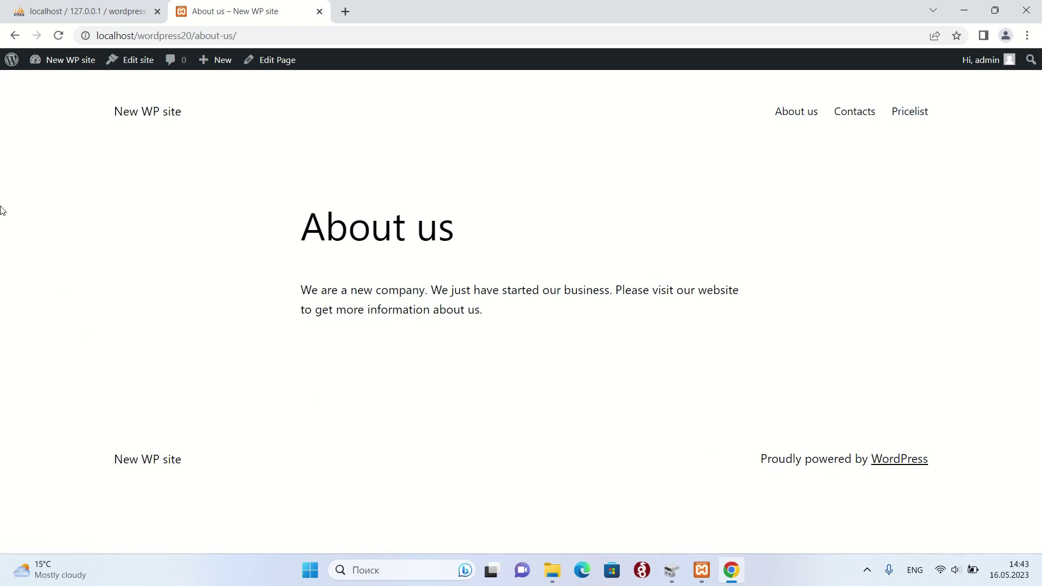
# - Return to the admin and open the Plugin file editor on akismet.php, accepting the direct-editing warning
pyautogui.click(15, 62)
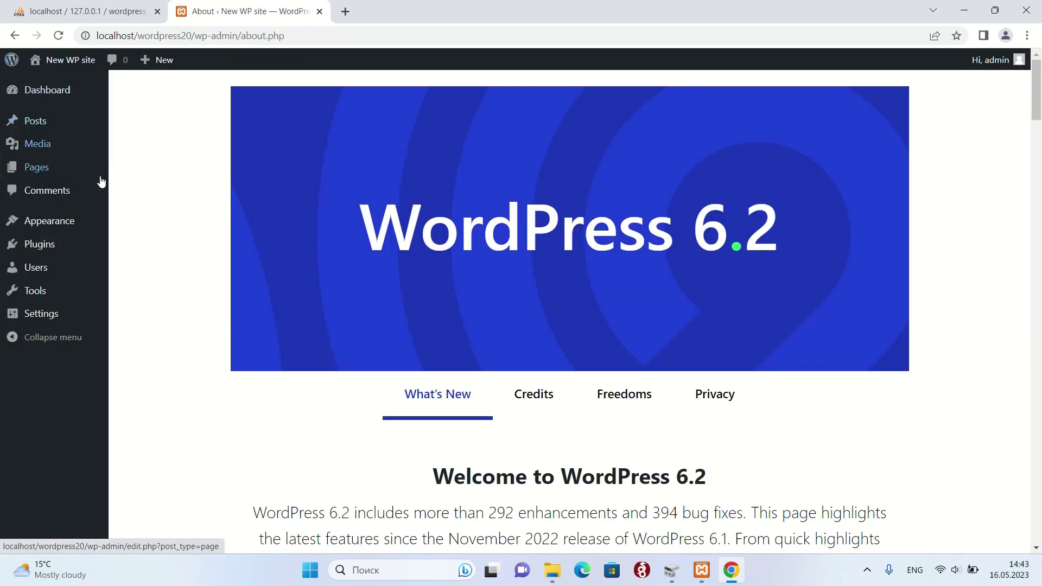
pyautogui.moveTo(32, 94)
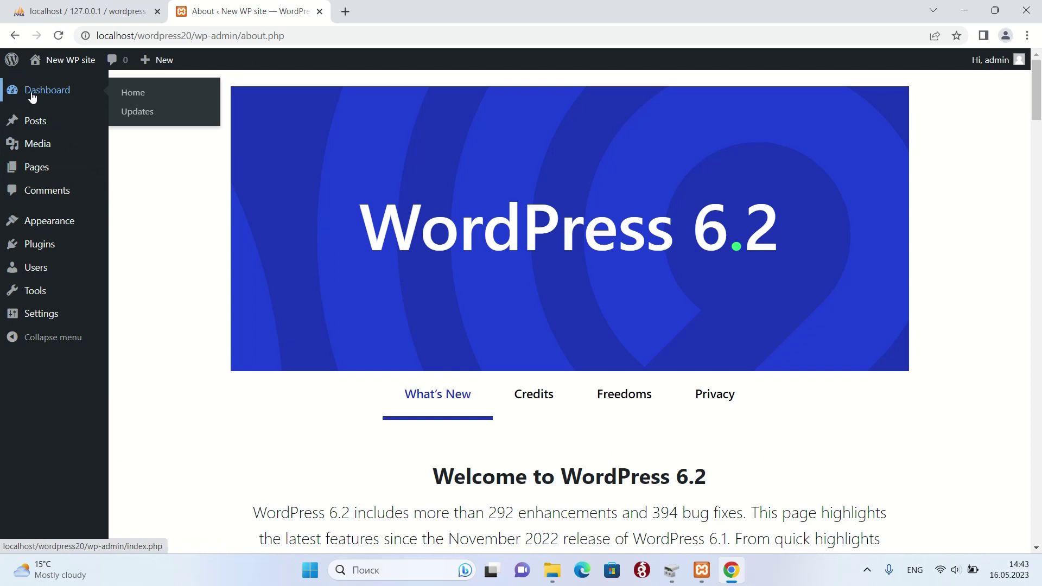
pyautogui.click(31, 95)
pyautogui.scroll(-1, 519, 348)
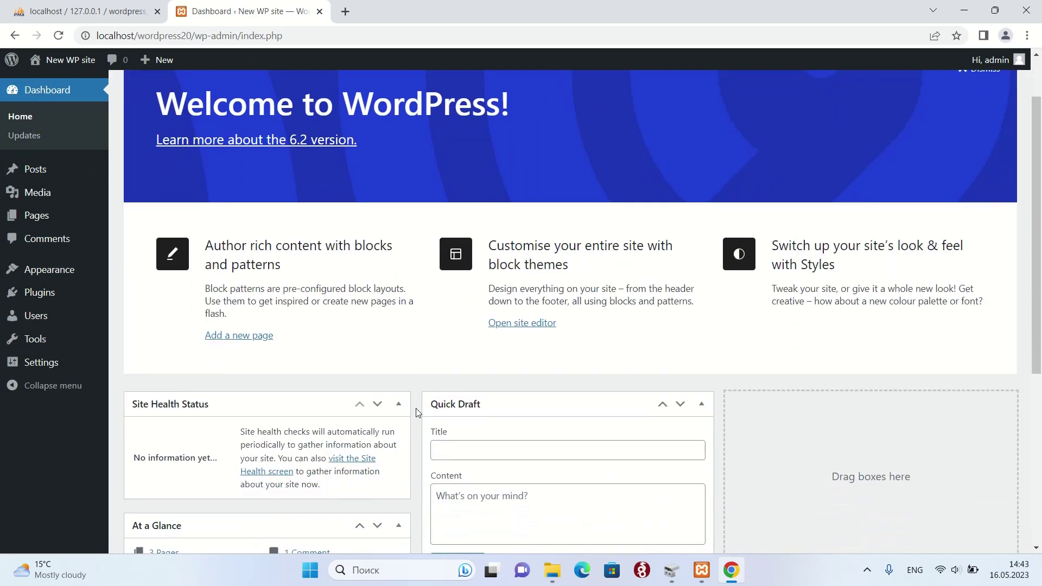
pyautogui.click(30, 371)
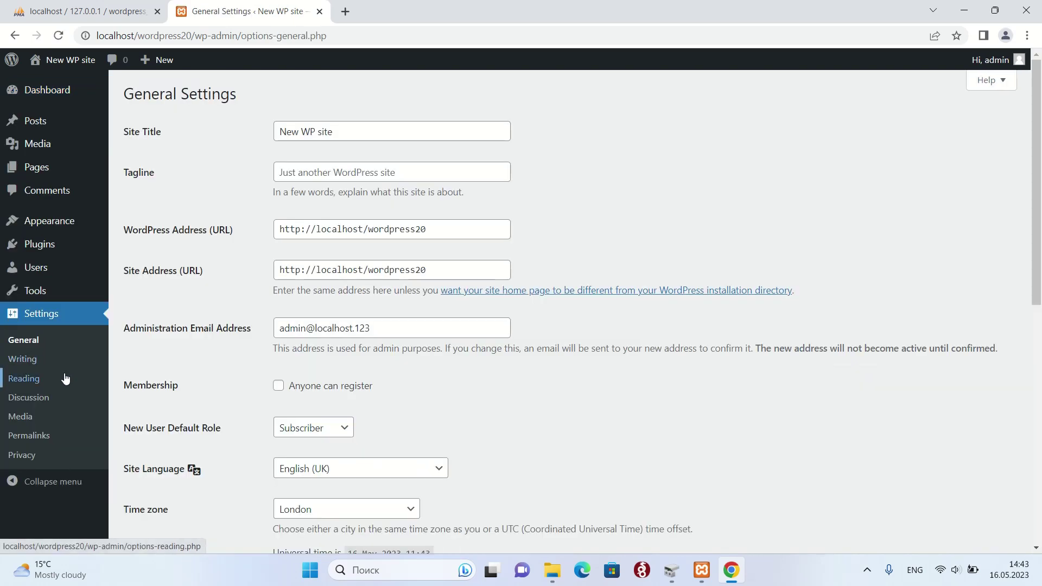
pyautogui.click(40, 299)
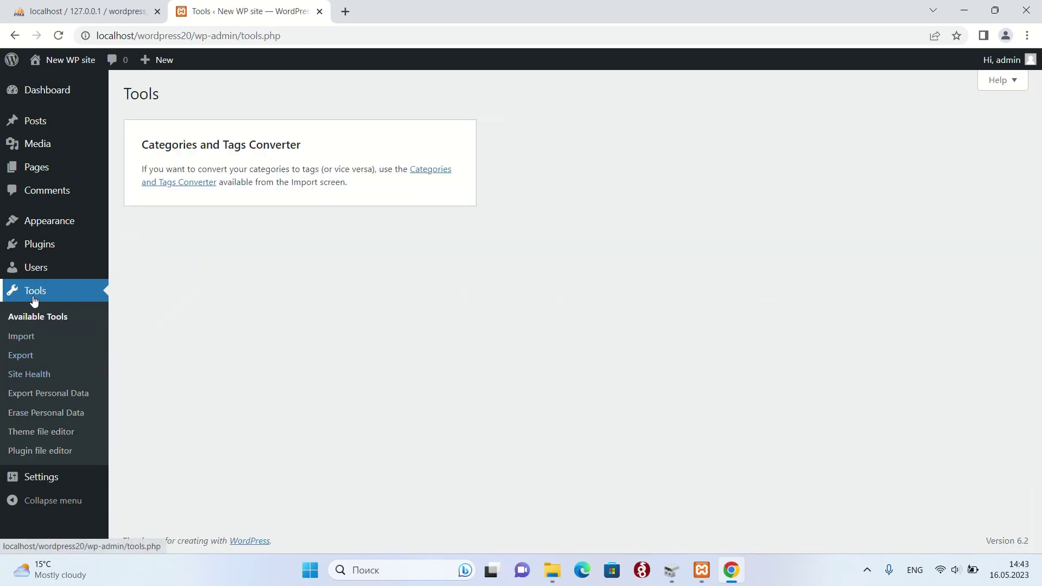
pyautogui.click(50, 451)
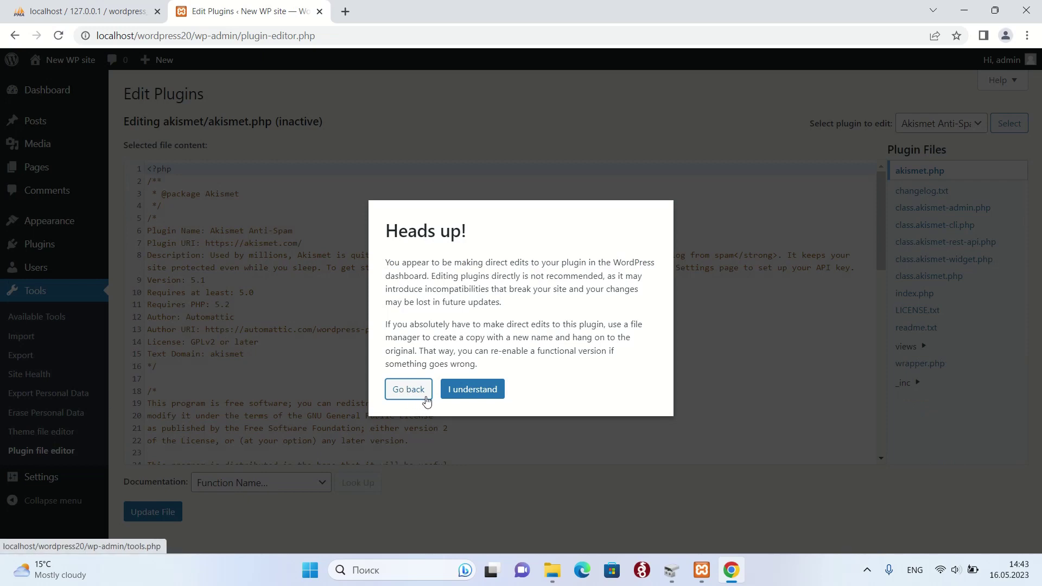
pyautogui.click(470, 398)
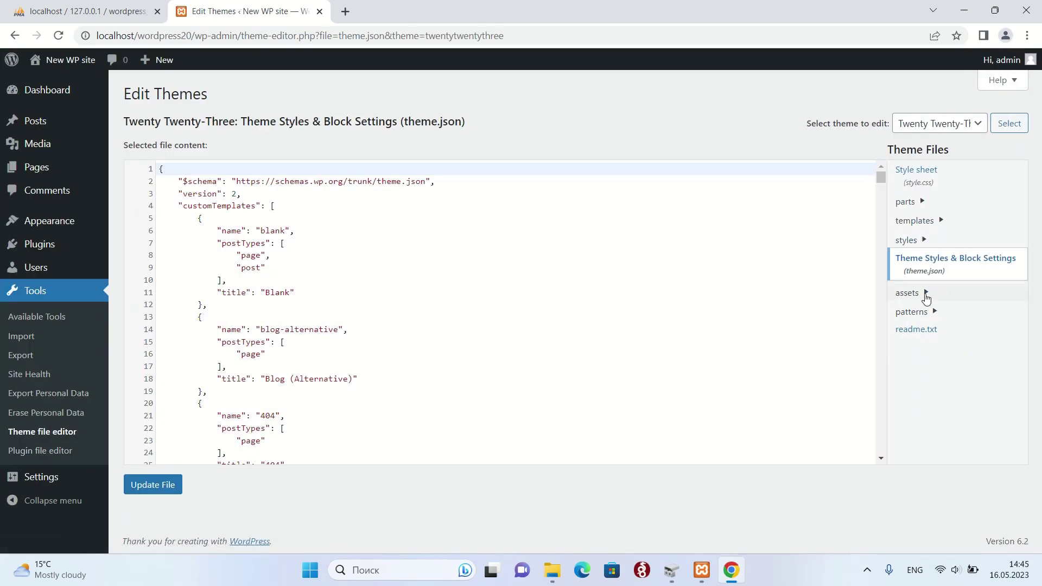
# - Open the theme's patterns/footer-default.php and add blank lines around the credit PHP block
pyautogui.click(926, 296)
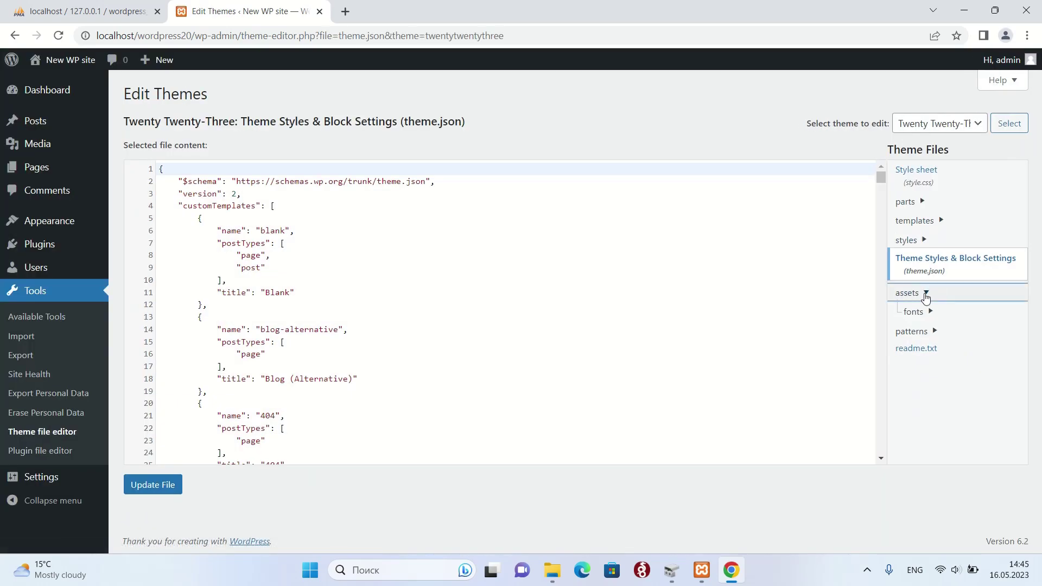
pyautogui.click(928, 332)
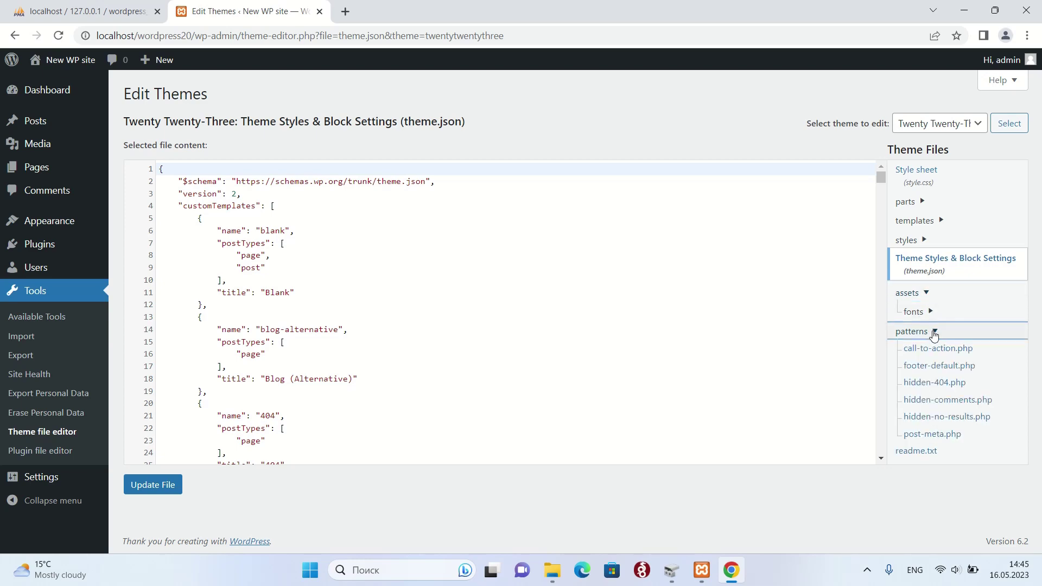
pyautogui.click(941, 367)
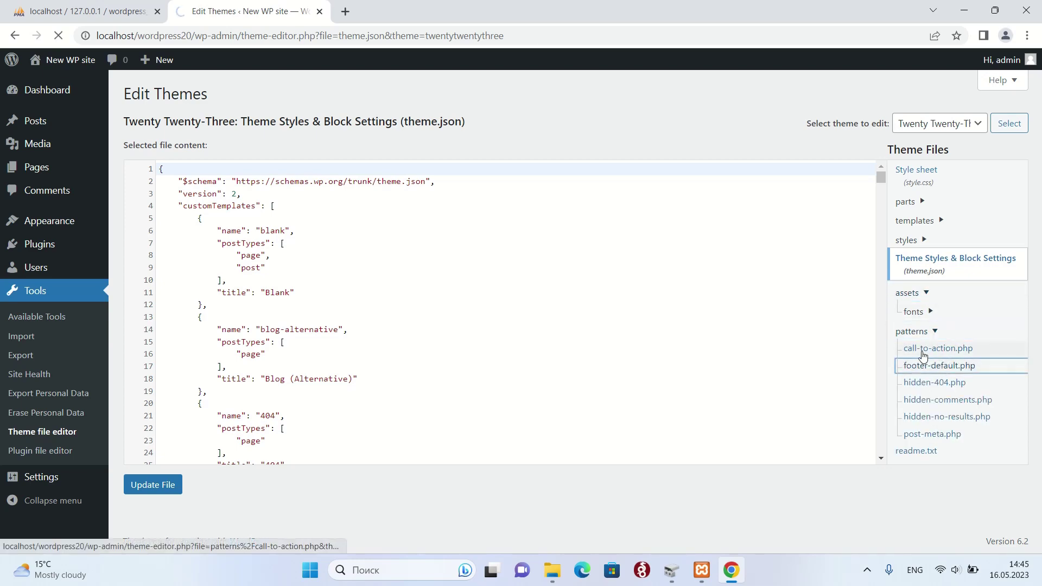
pyautogui.scroll(-2, 732, 285)
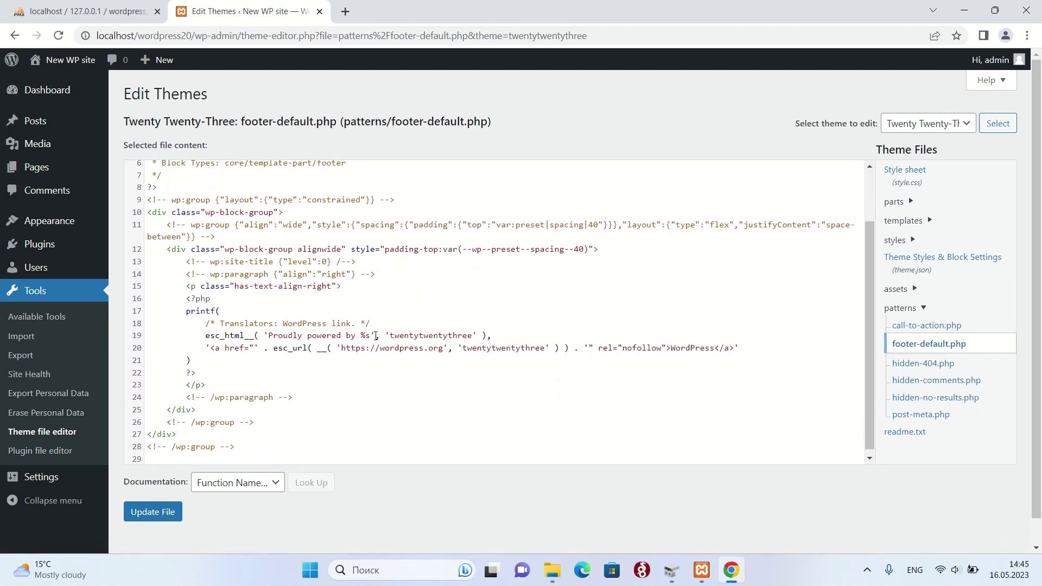
pyautogui.click(183, 300)
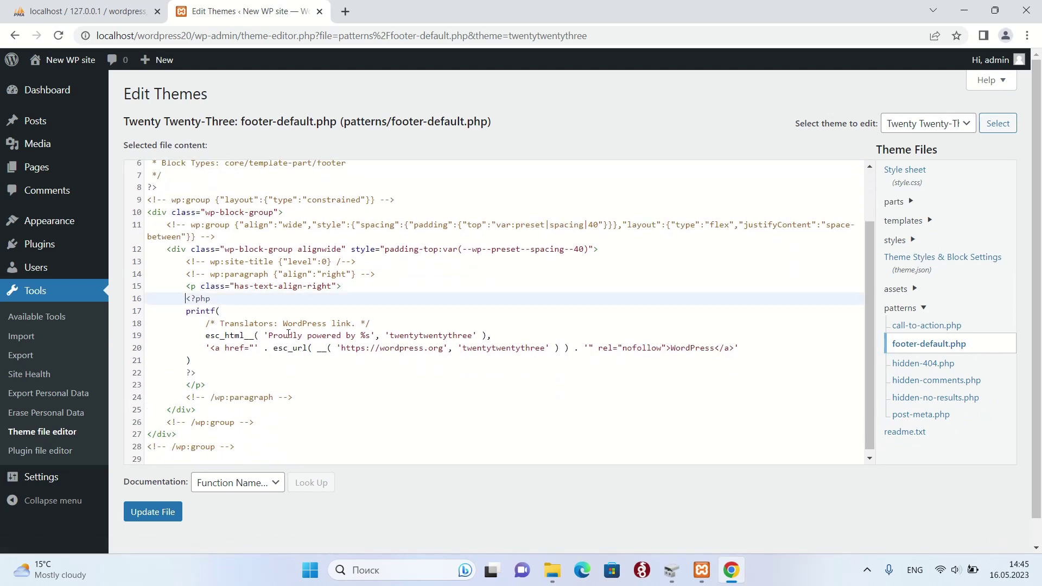
pyautogui.press('Return')
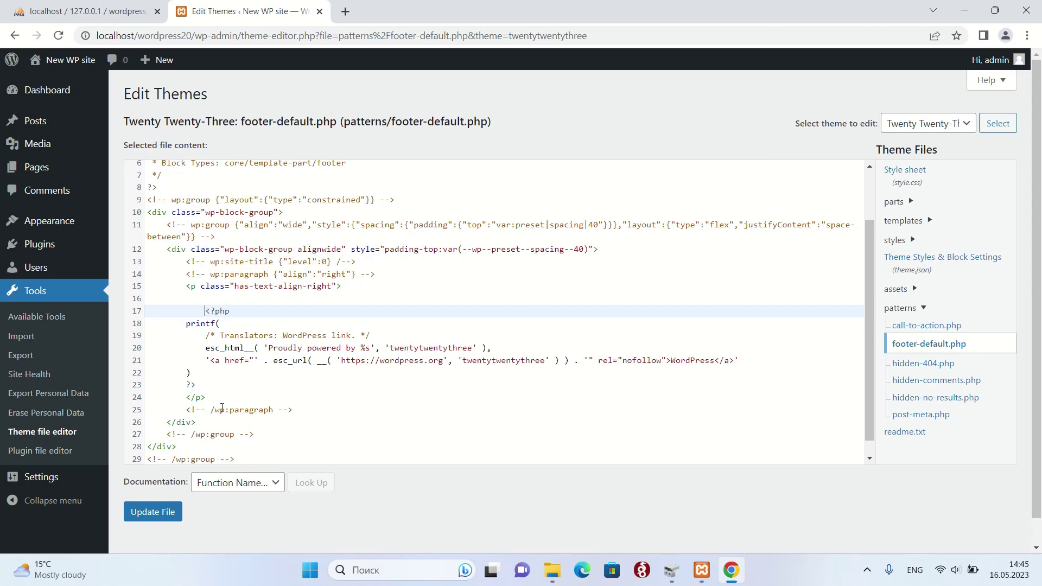
pyautogui.click(205, 385)
pyautogui.press('Return')
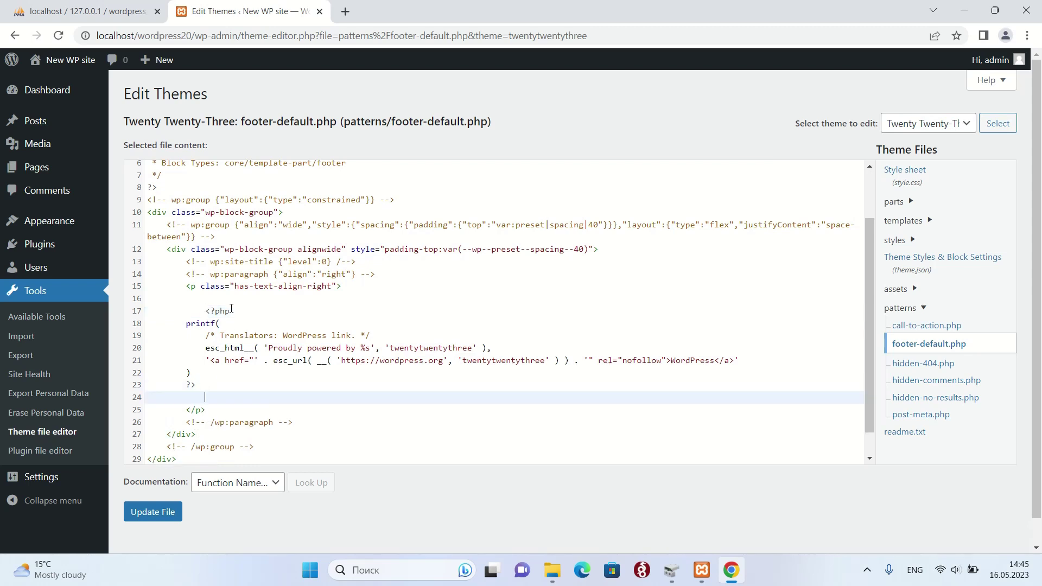
pyautogui.press('Return')
pyautogui.click(204, 299)
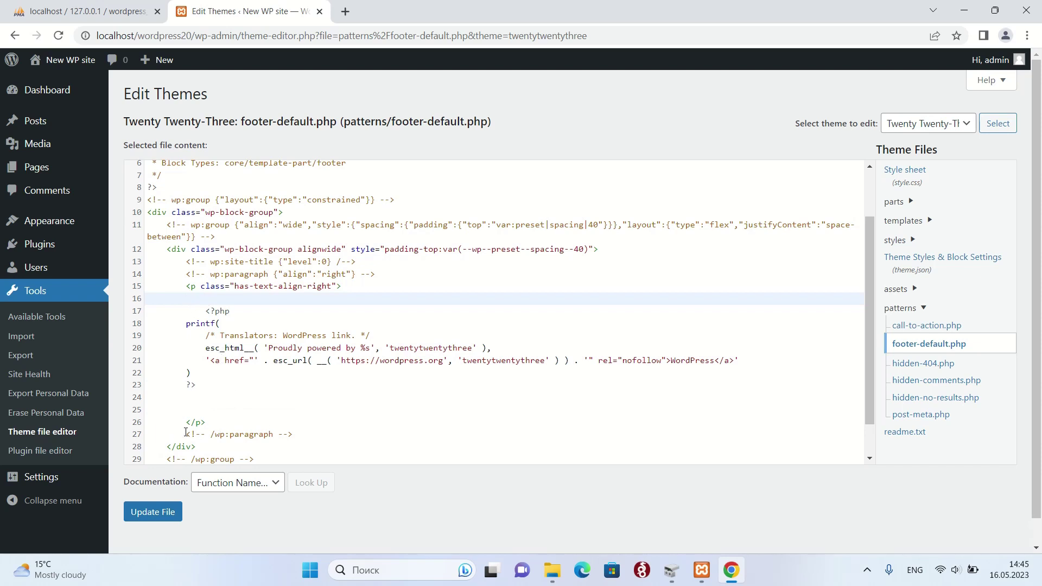
# - Wrap the 'Proudly powered by' PHP block in <!-- --> comment markers and update the file
pyautogui.moveTo(186, 434); pyautogui.dragTo(202, 434)
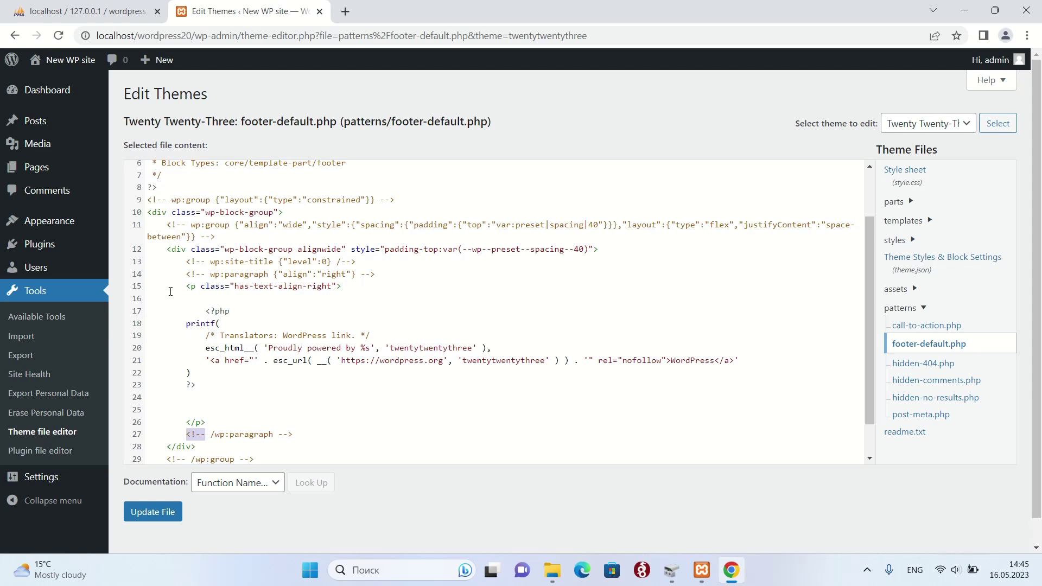
pyautogui.click(194, 302)
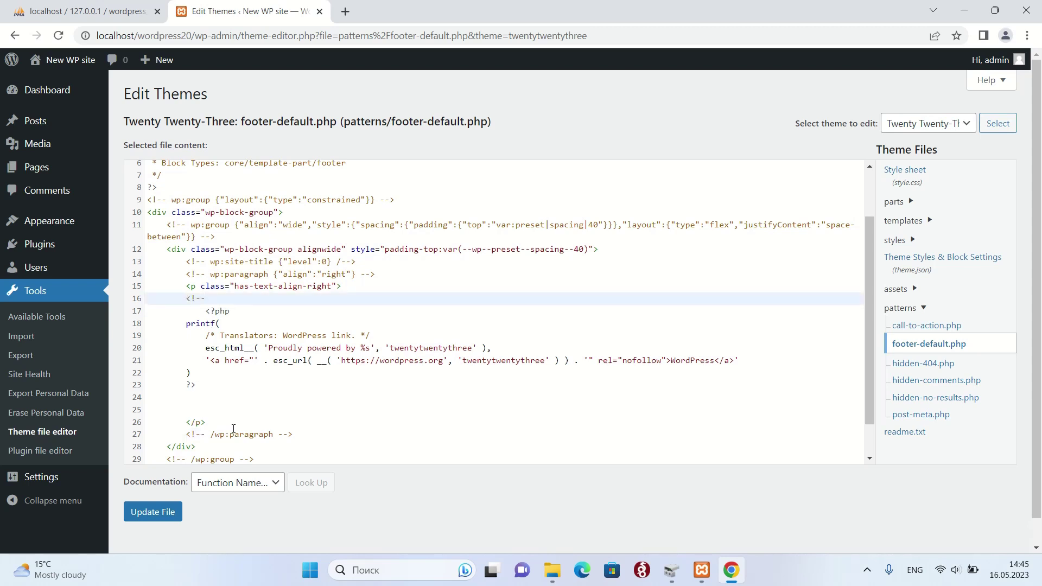
pyautogui.moveTo(278, 434); pyautogui.dragTo(292, 434)
pyautogui.click(188, 402)
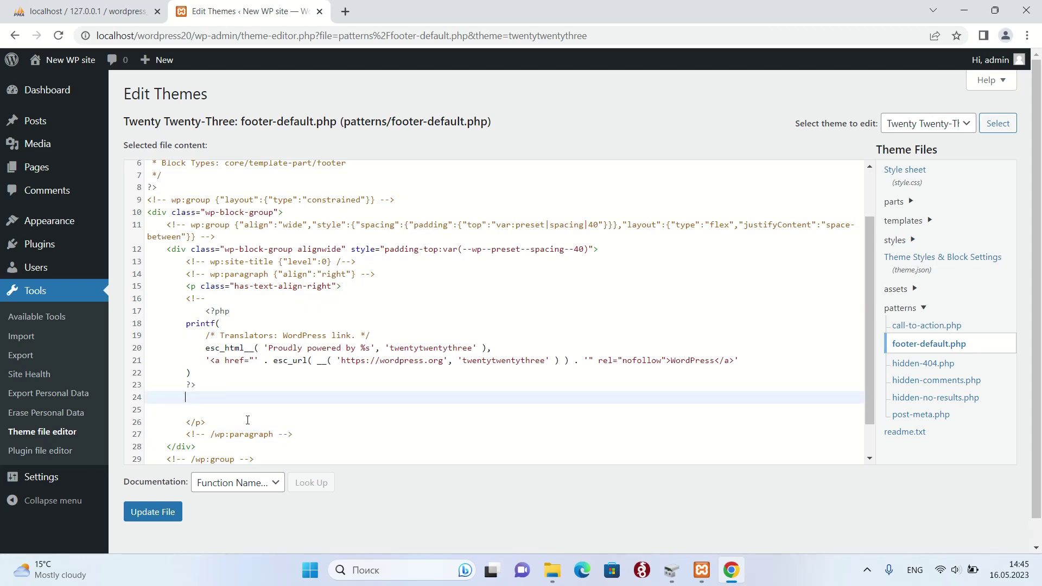
pyautogui.click(156, 518)
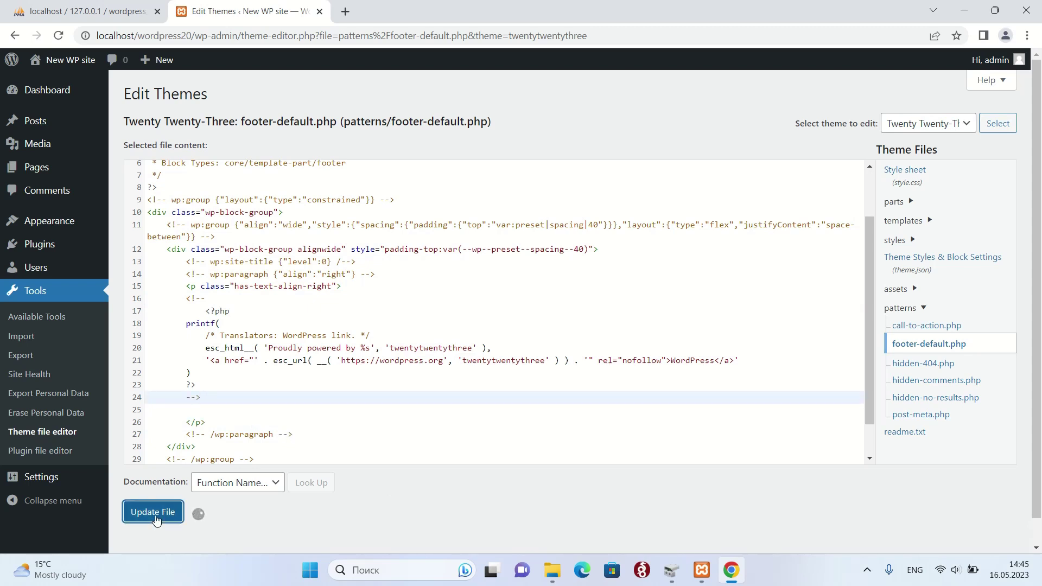
pyautogui.rightClick(79, 65)
# - Open the site in a new tab, check the About us page footer, then return to the theme editor
pyautogui.click(93, 74)
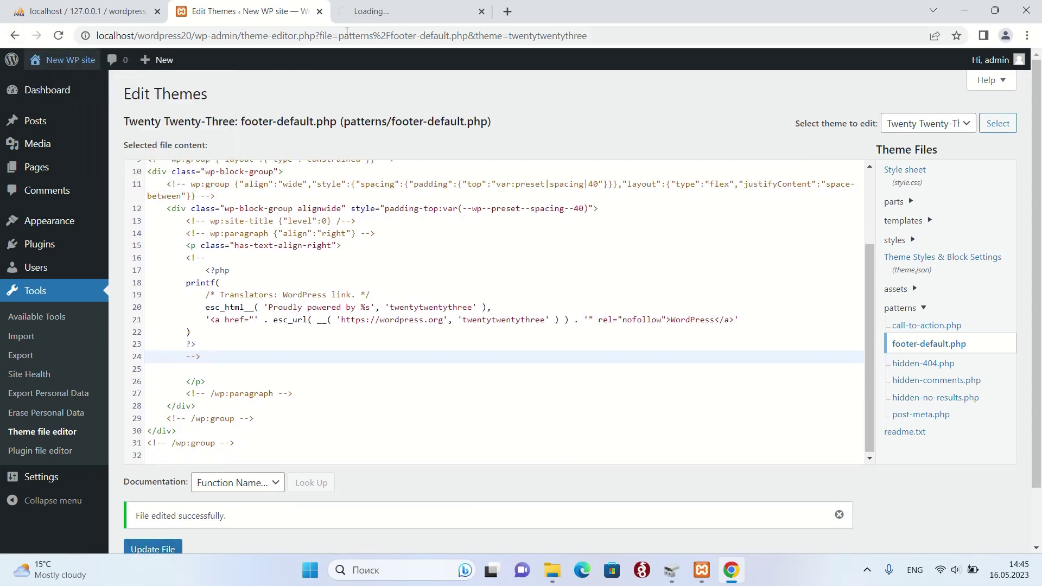
pyautogui.click(392, 10)
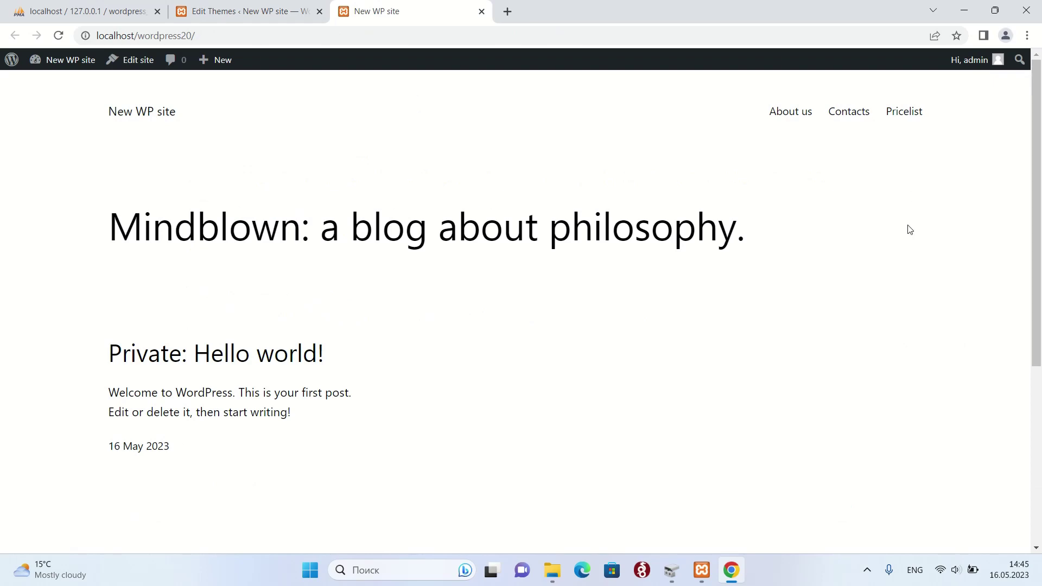
pyautogui.scroll(-3, 709, 325)
pyautogui.scroll(3, 749, 142)
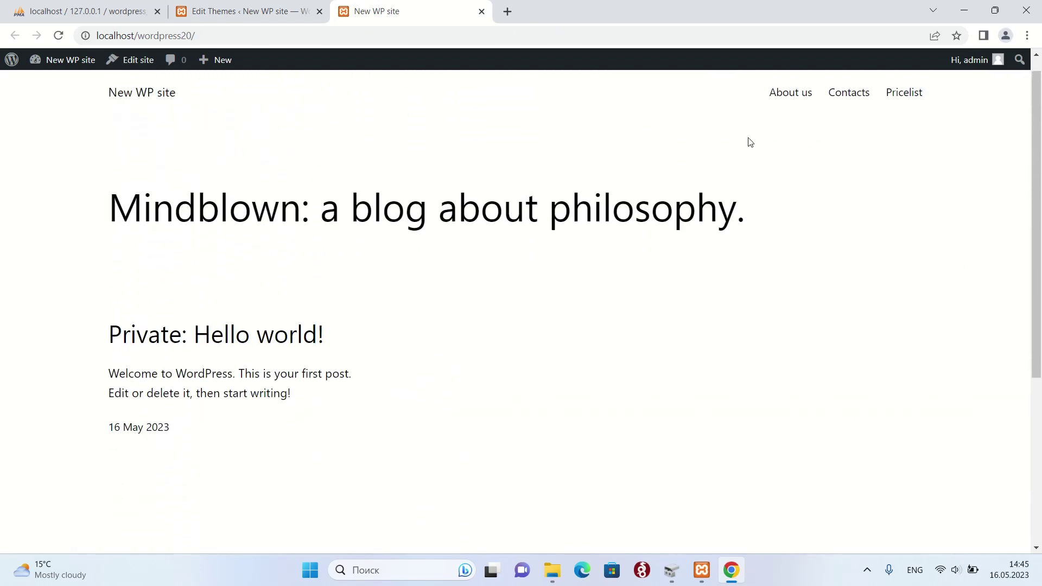
pyautogui.click(786, 98)
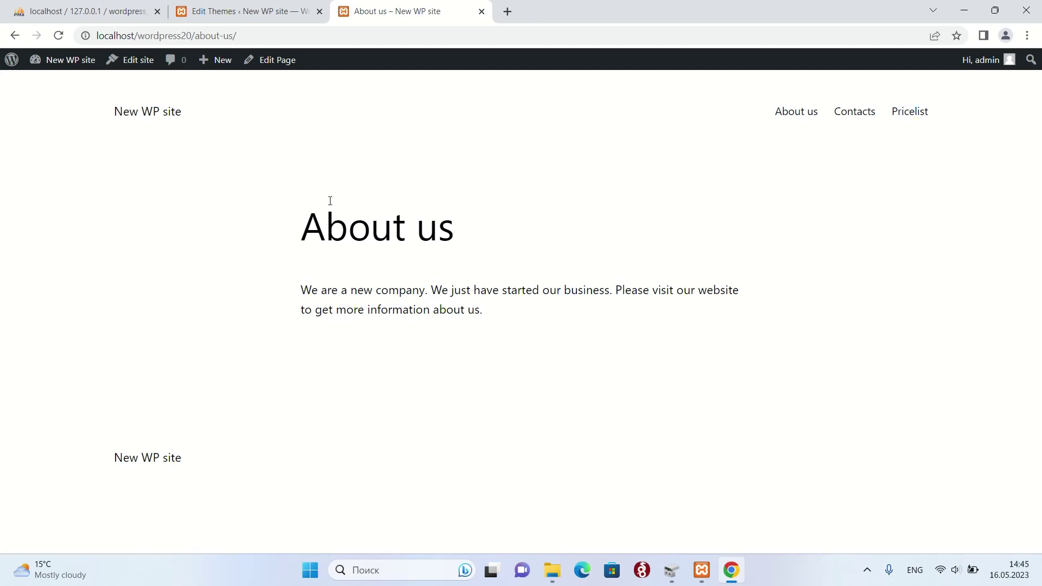
pyautogui.click(239, 13)
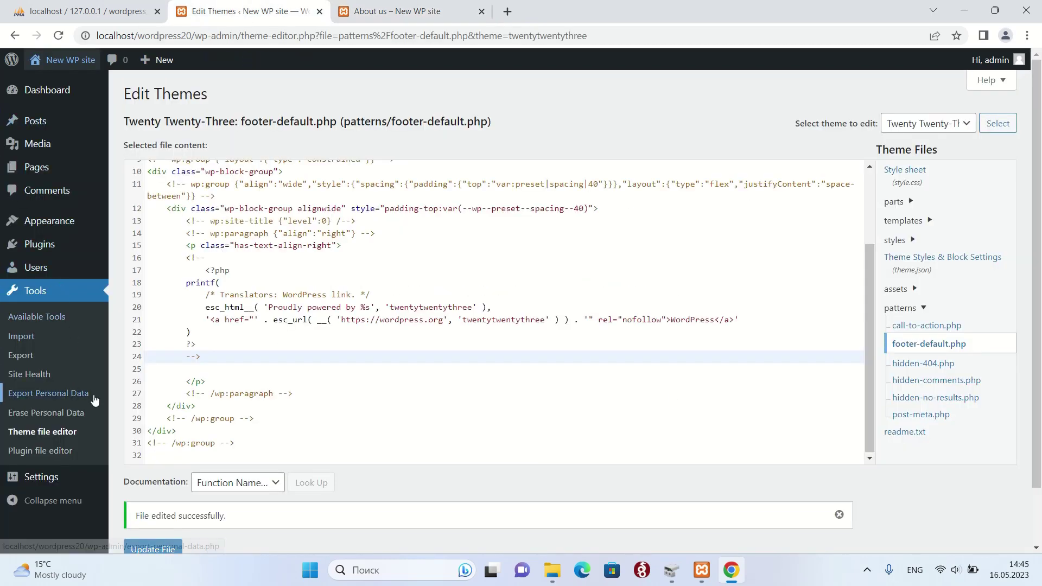
pyautogui.moveTo(63, 254)
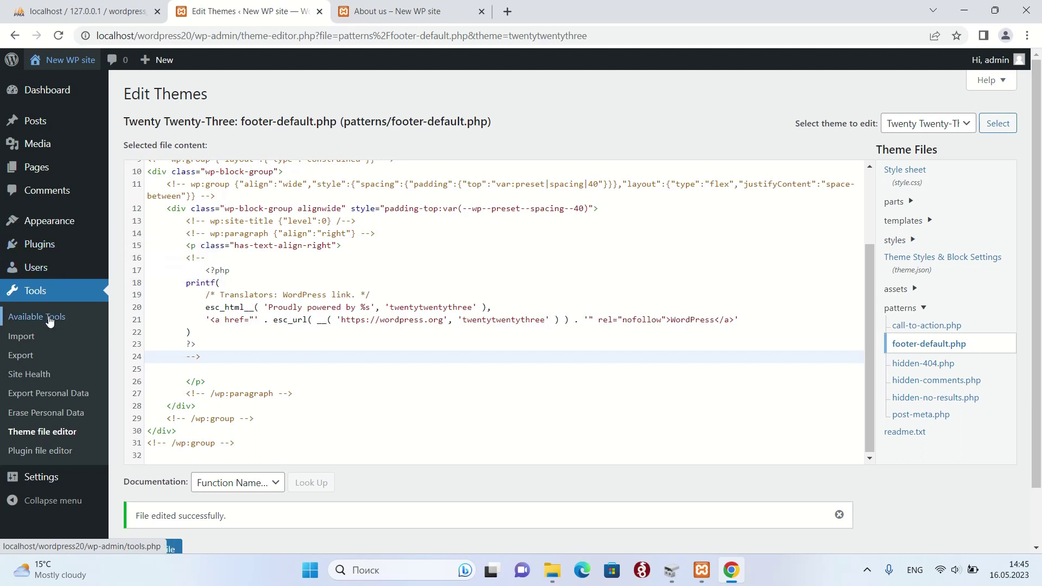
pyautogui.moveTo(52, 221)
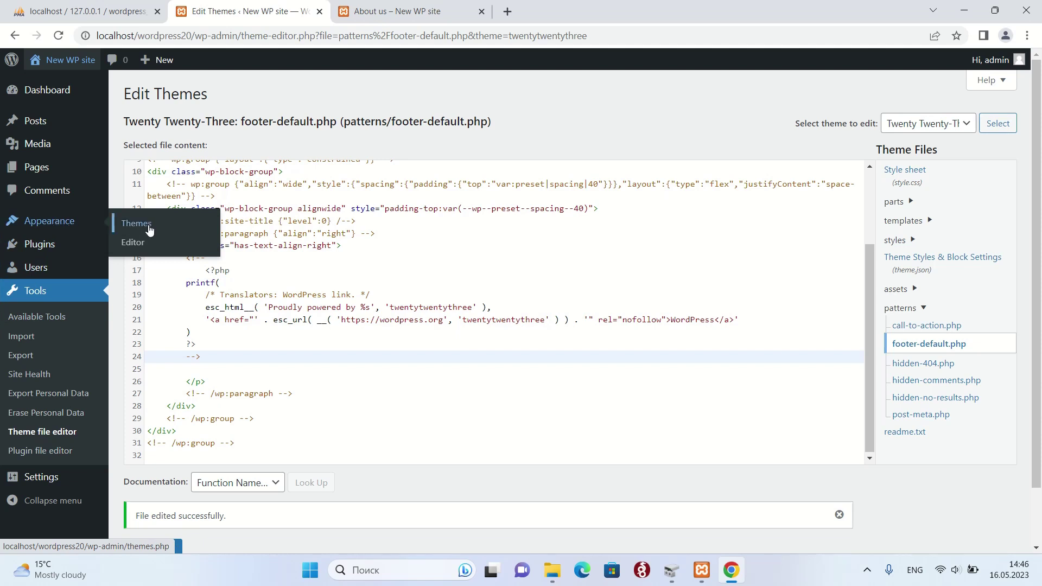
# - Open Appearance > Editor and browse to the Template Parts list (Comments, Footer, Header, Post Meta)
pyautogui.click(137, 245)
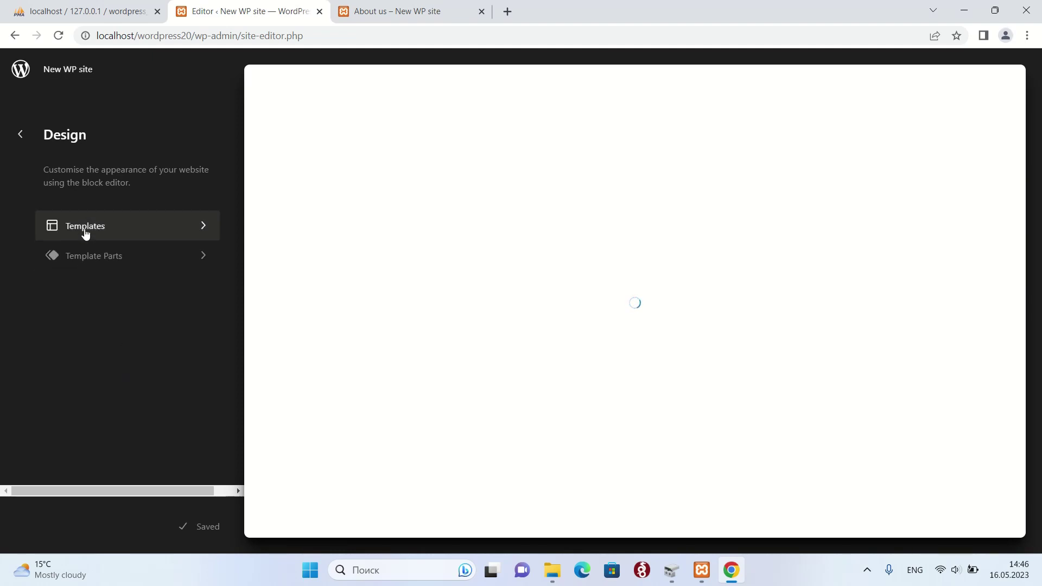
pyautogui.click(84, 229)
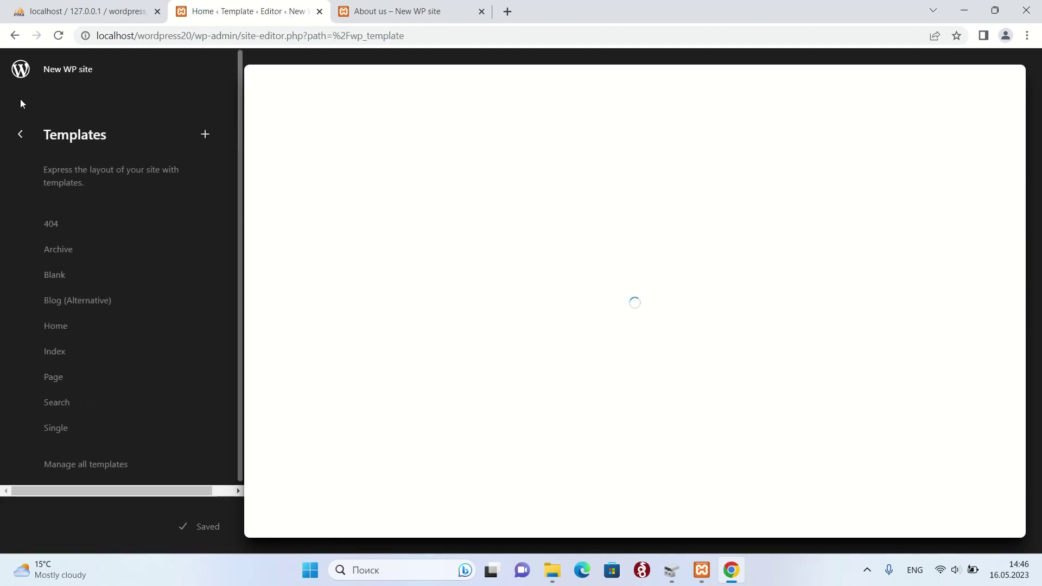
pyautogui.click(26, 135)
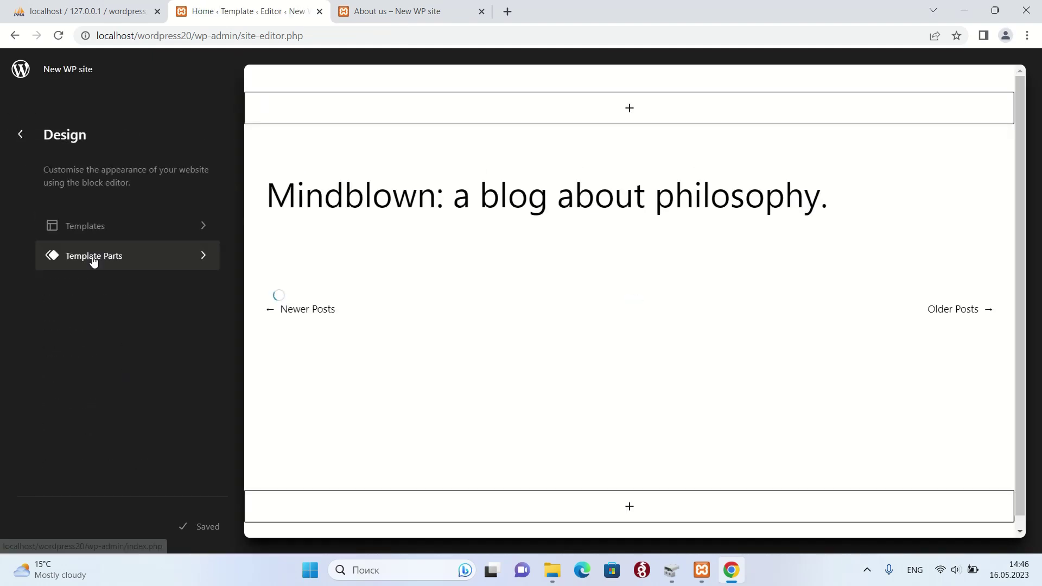
pyautogui.click(93, 261)
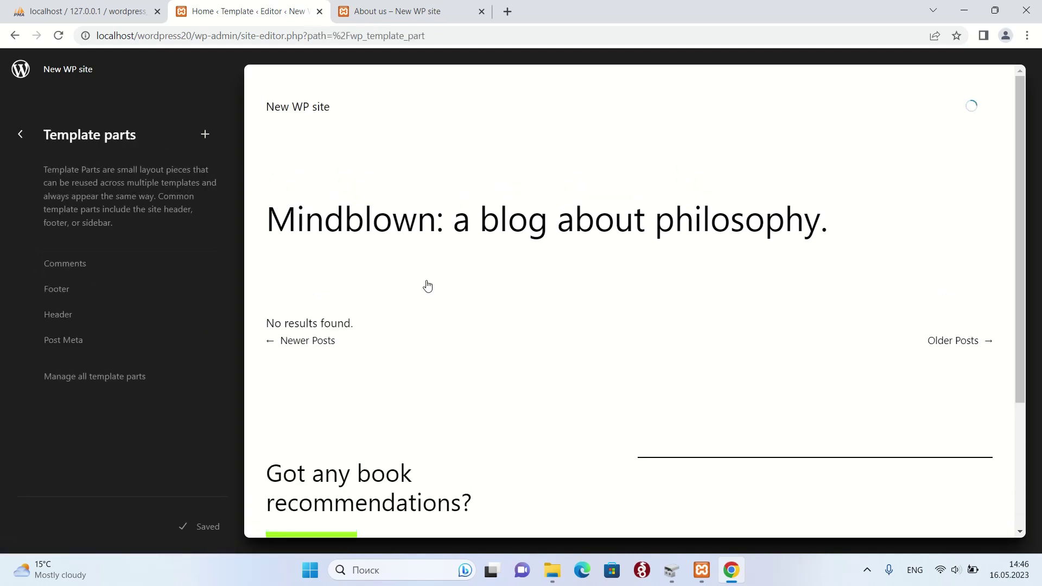
pyautogui.scroll(-3, 391, 244)
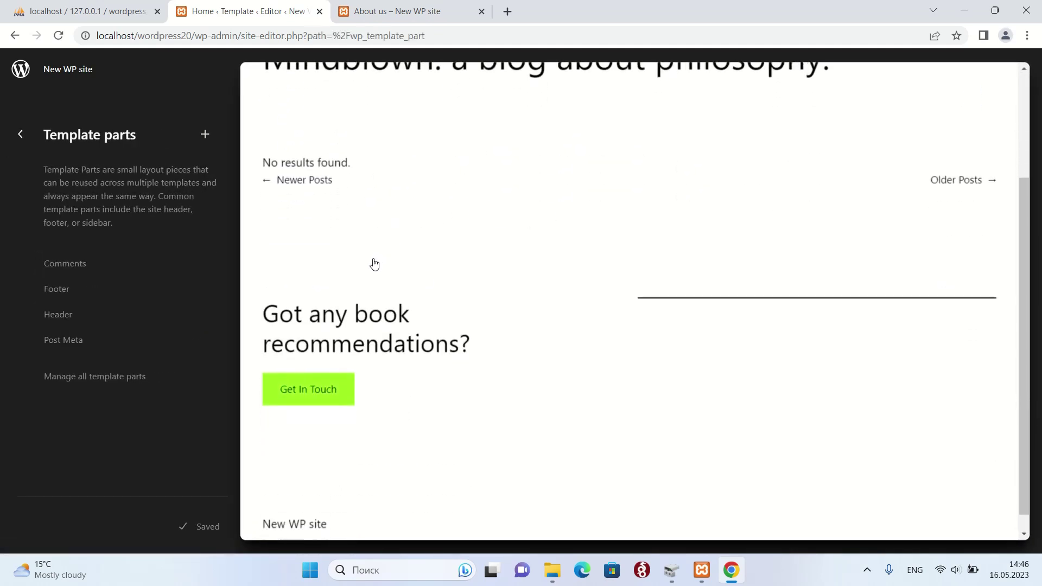
pyautogui.scroll(3, 374, 264)
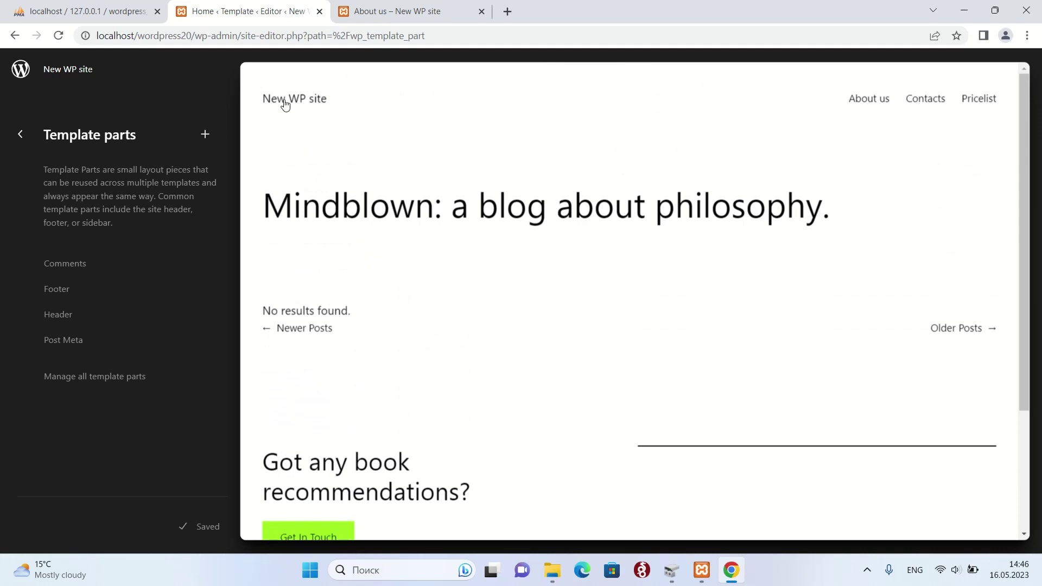
pyautogui.click(284, 105)
# - Remove the Site Title block from both the header and the footer template parts
pyautogui.click(145, 136)
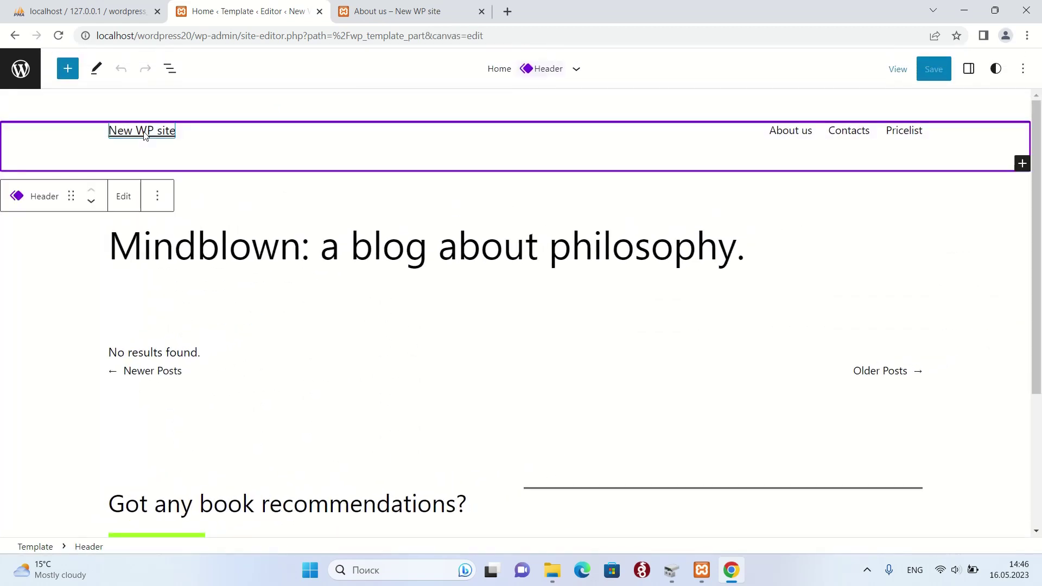
pyautogui.click(172, 131)
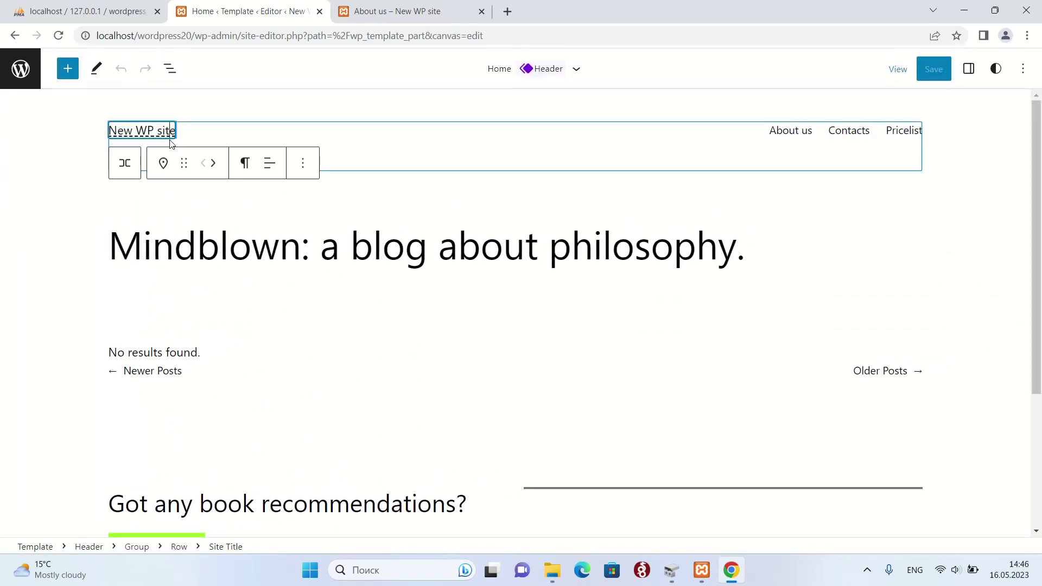
pyautogui.click(304, 165)
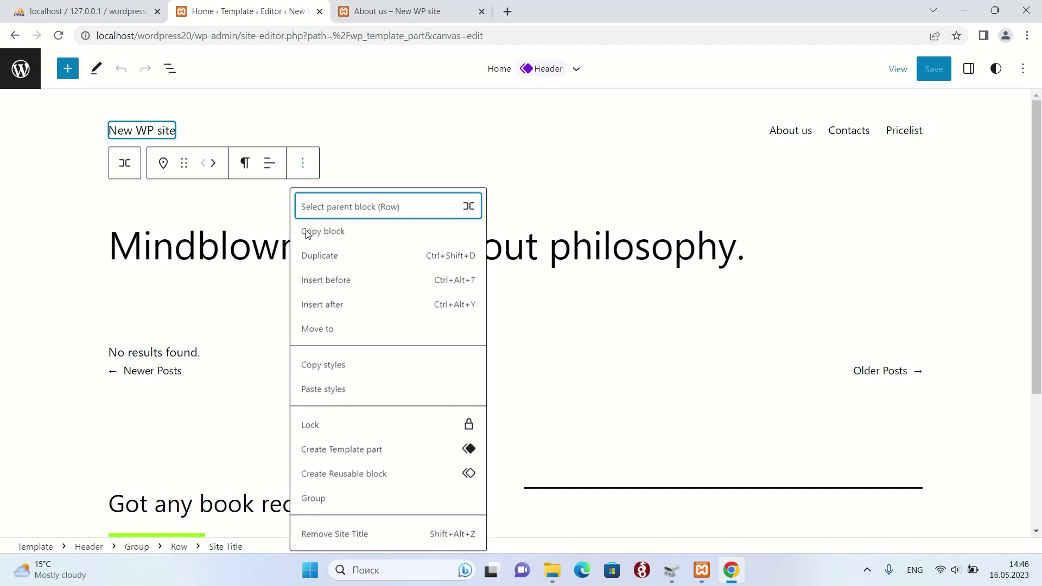
pyautogui.click(355, 534)
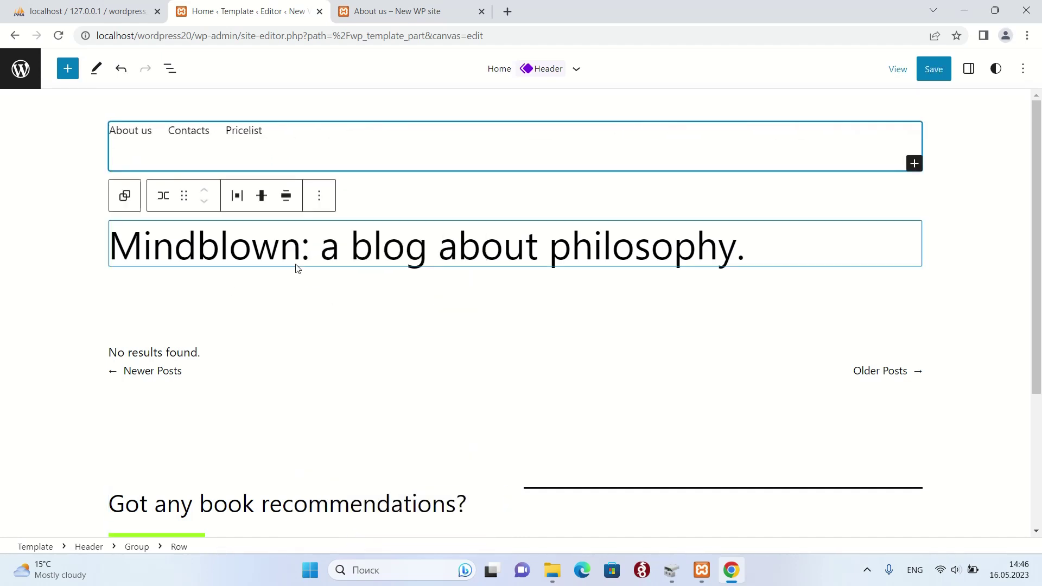
pyautogui.scroll(-4, 295, 277)
pyautogui.click(160, 500)
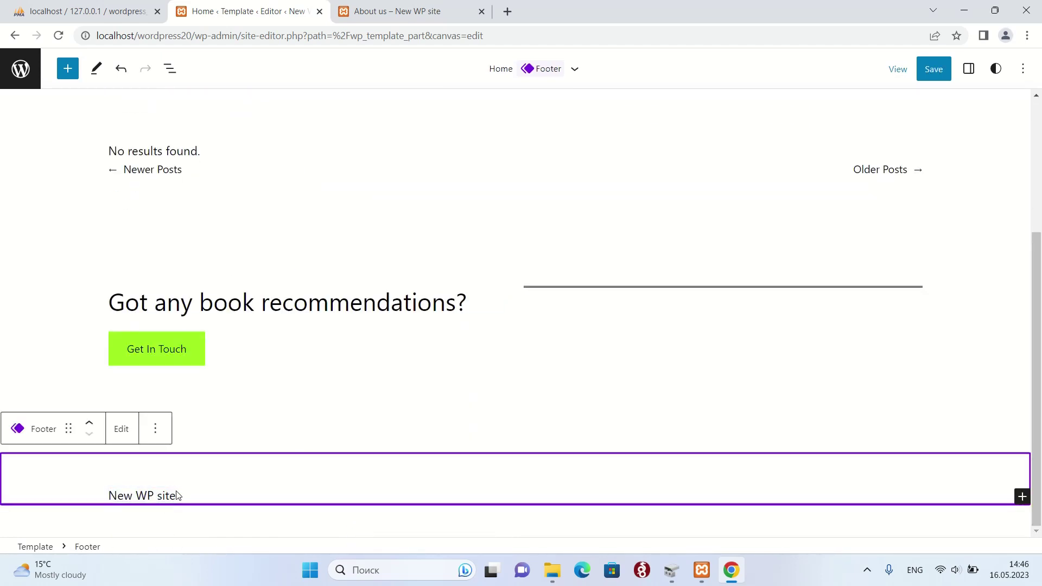
pyautogui.click(168, 494)
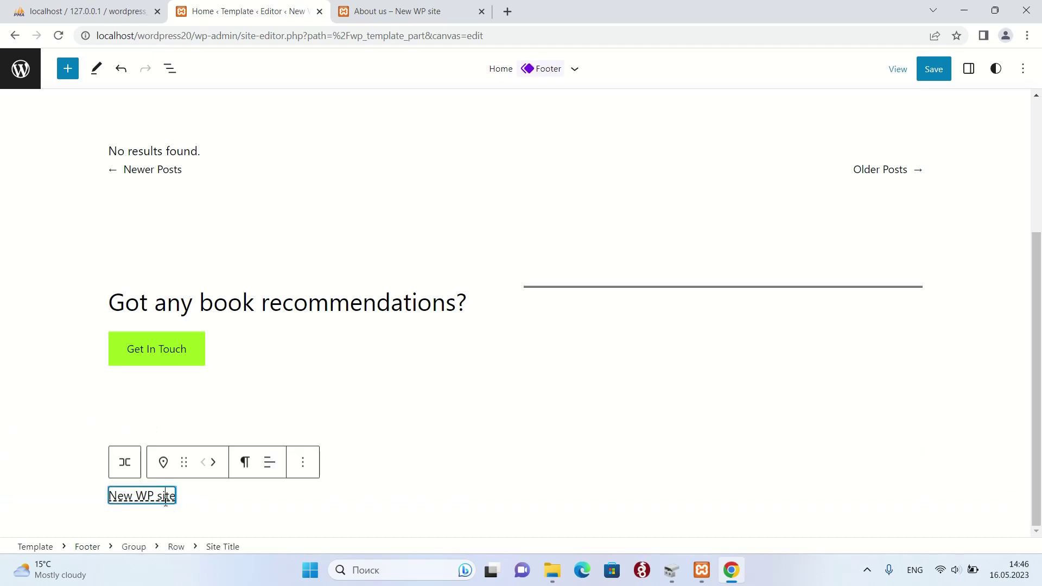
pyautogui.click(302, 463)
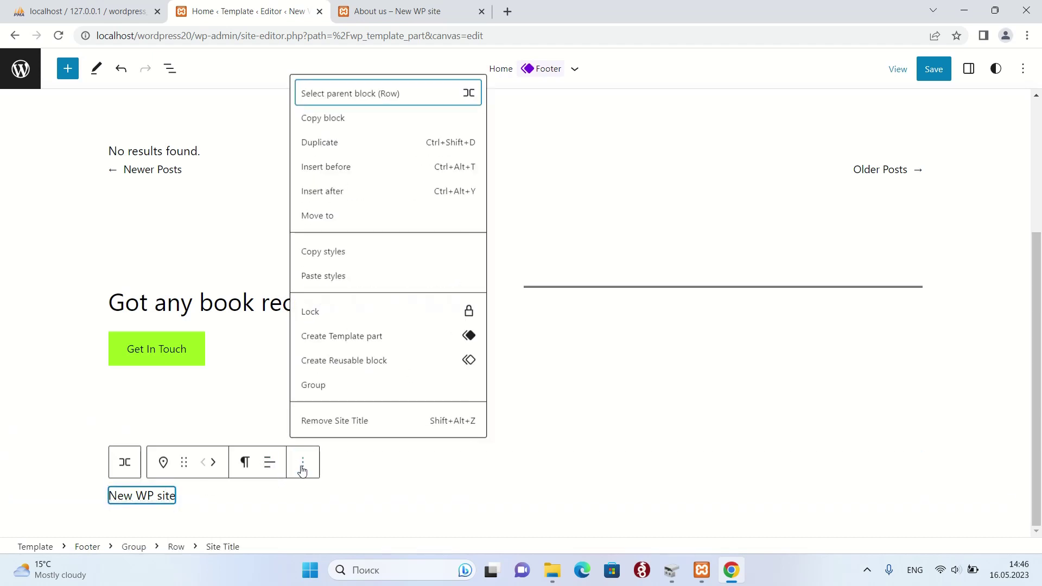
pyautogui.click(344, 428)
pyautogui.scroll(4, 146, 222)
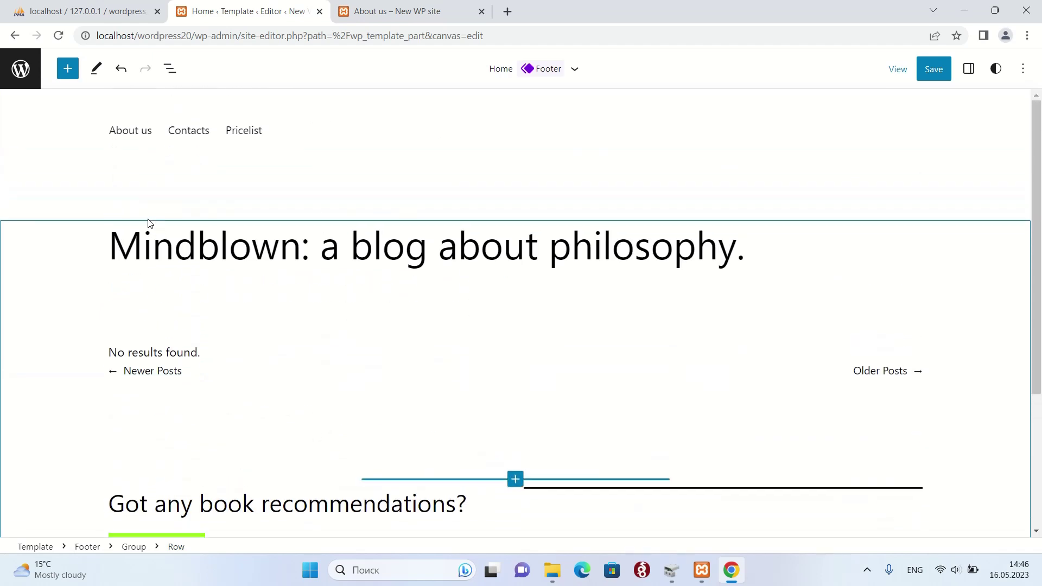
# - Right-justify the header row with the About us, Contacts and Pricelist links and save the site
pyautogui.click(112, 133)
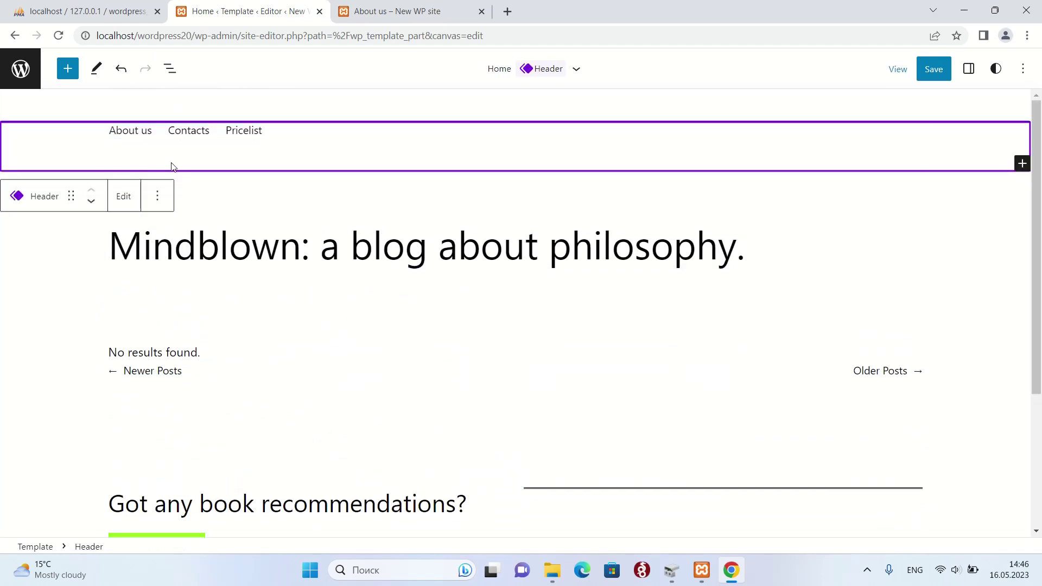
pyautogui.click(134, 132)
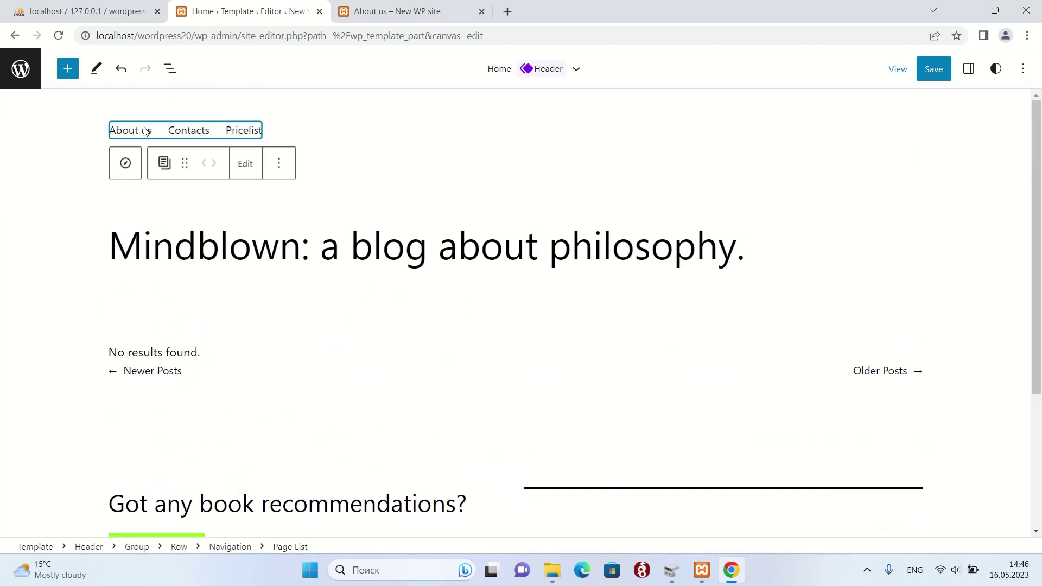
pyautogui.click(281, 170)
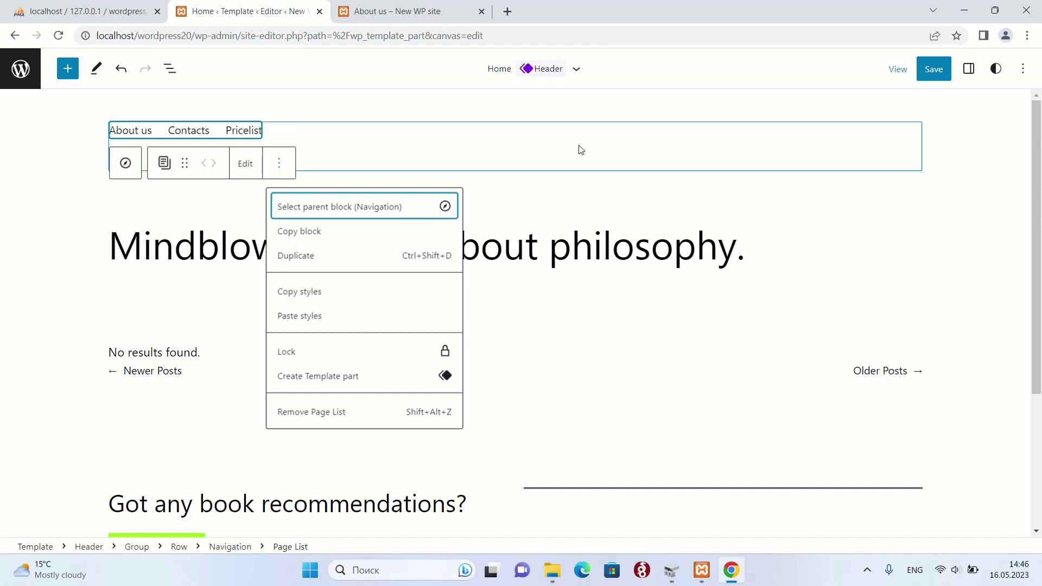
pyautogui.click(419, 151)
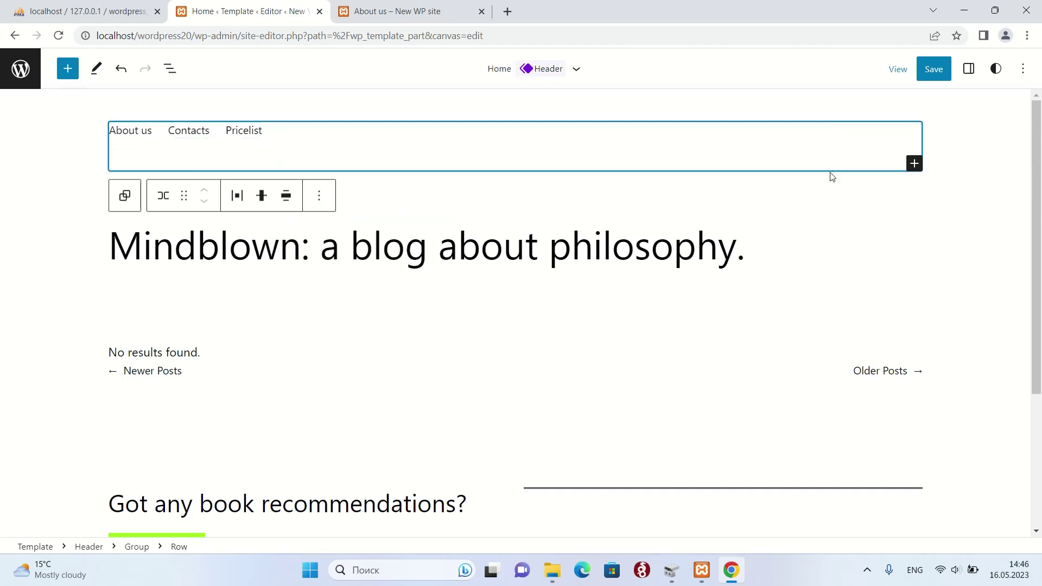
pyautogui.click(969, 68)
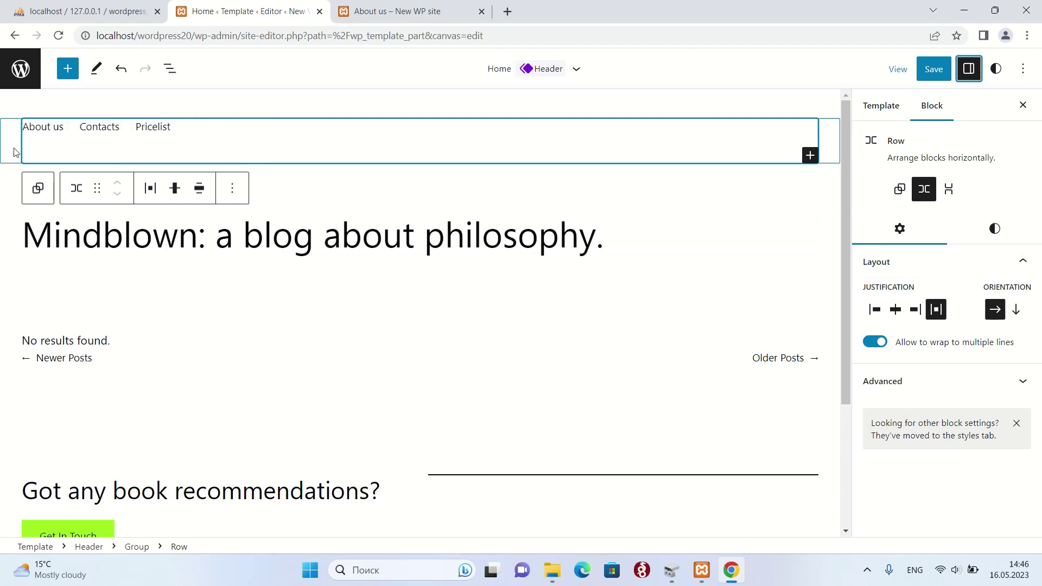
pyautogui.click(915, 310)
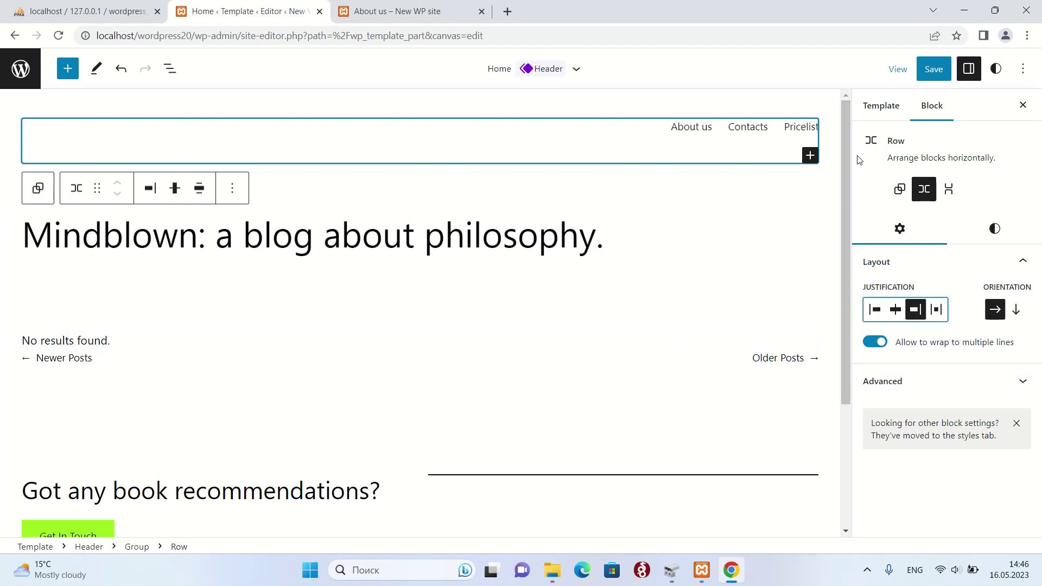
pyautogui.click(940, 78)
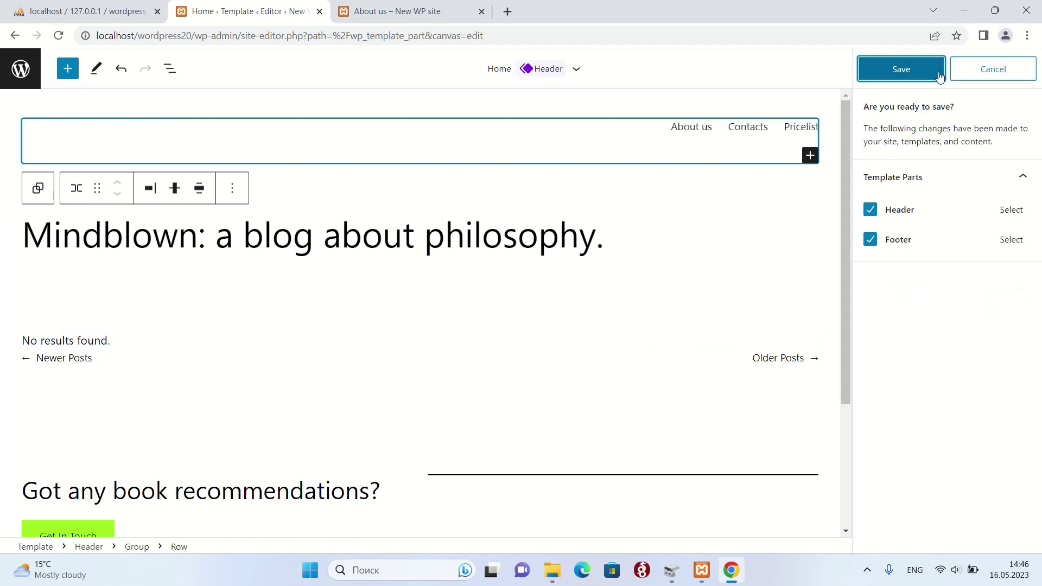
pyautogui.click(902, 71)
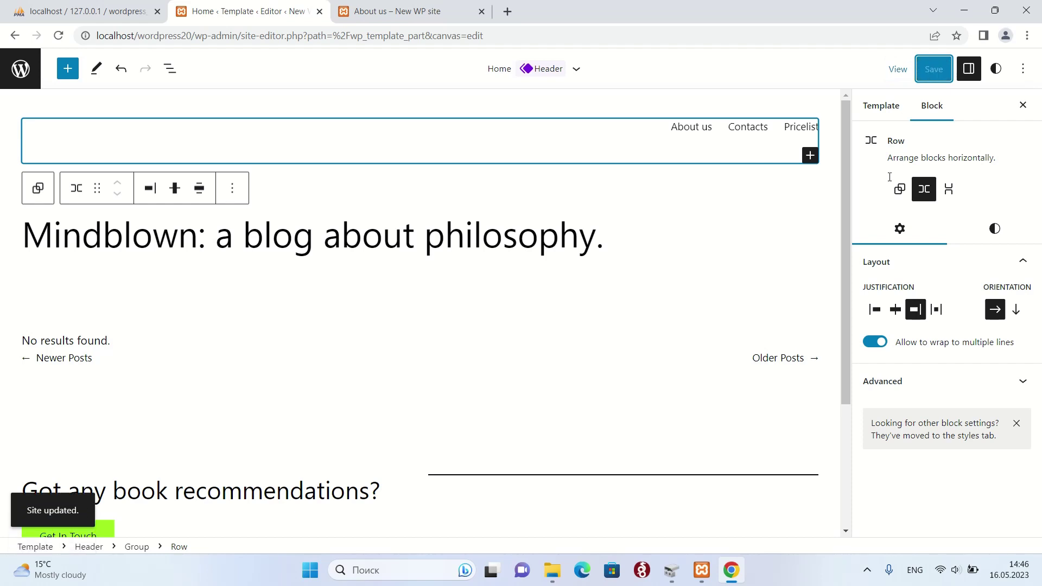
pyautogui.click(1022, 105)
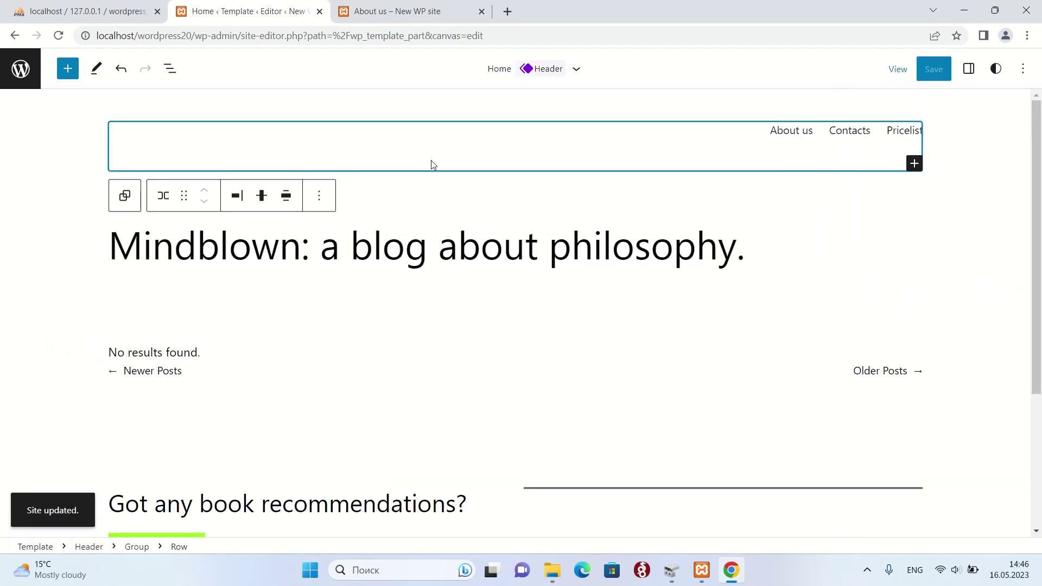
# - Exit the site editor to the Dashboard, reload the live site and visit About us, Contacts and Pricelist
pyautogui.click(20, 69)
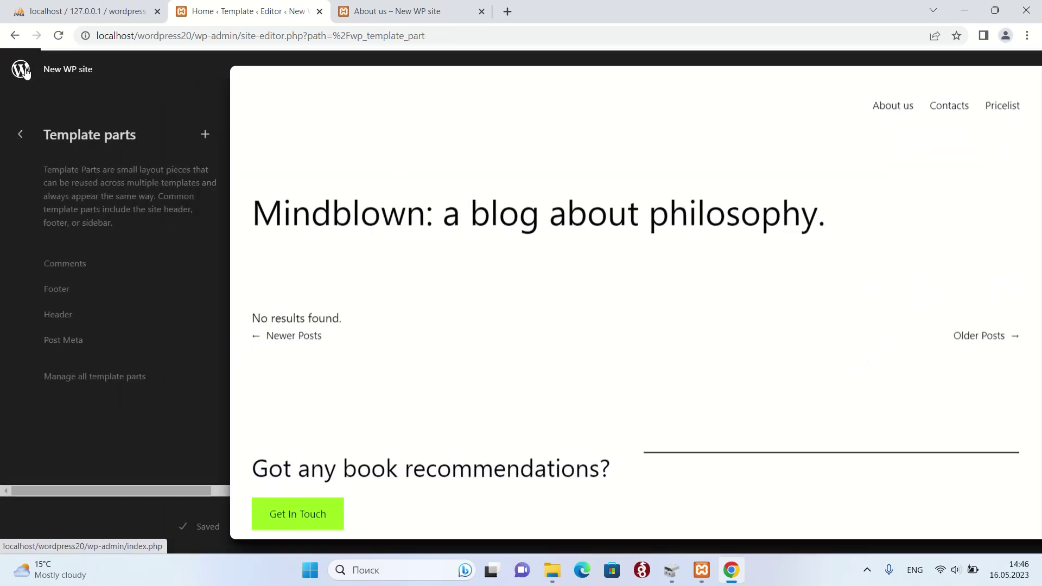
pyautogui.click(21, 69)
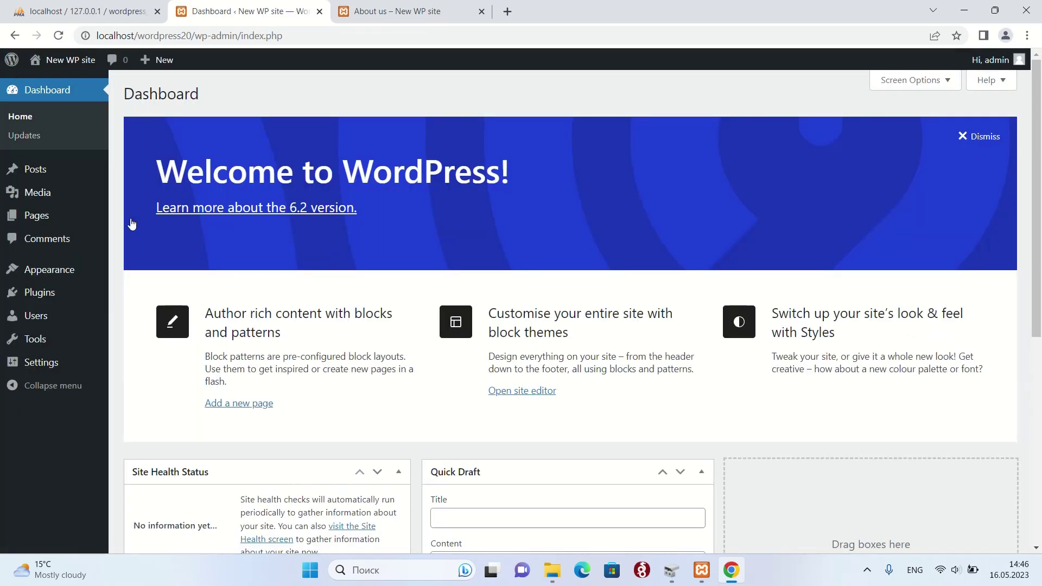
pyautogui.click(398, 8)
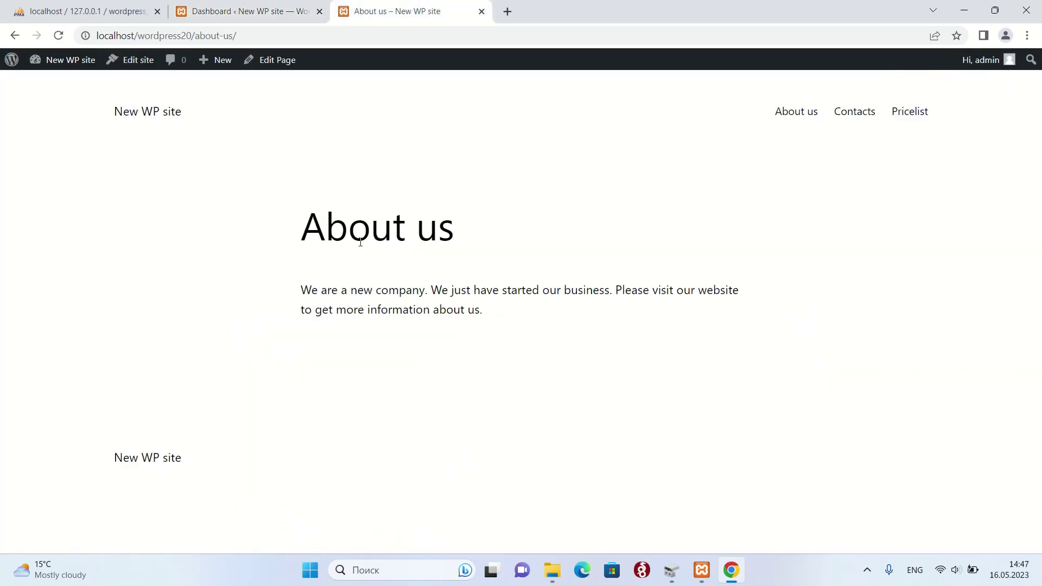
pyautogui.press('F5')
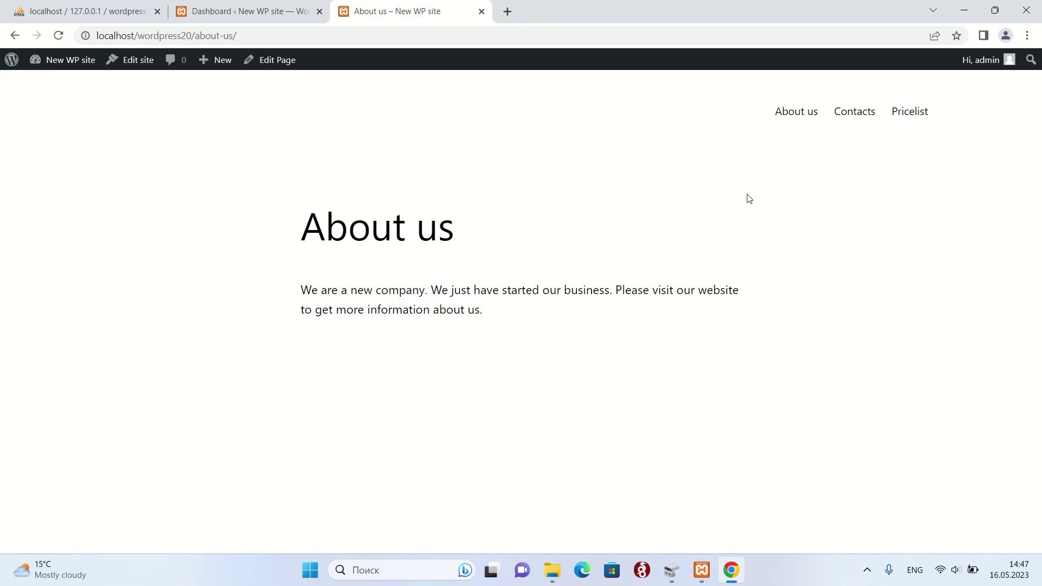
pyautogui.click(811, 118)
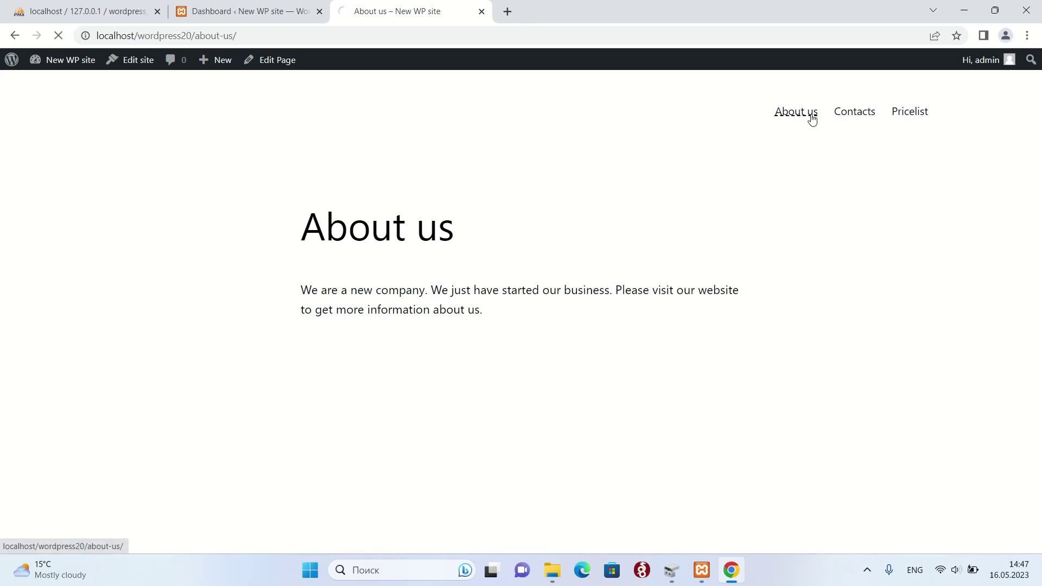
pyautogui.click(856, 109)
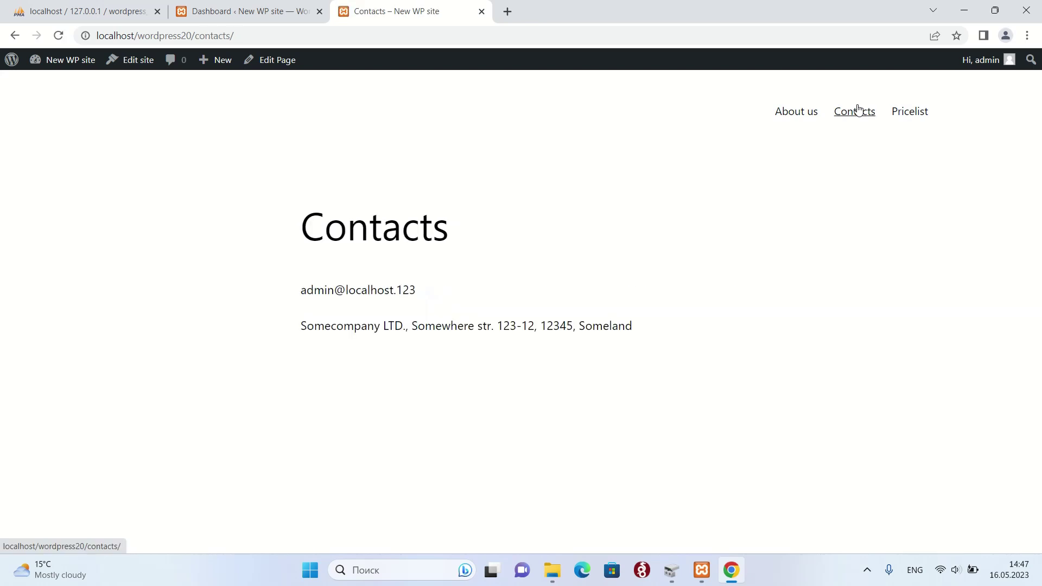
pyautogui.click(910, 112)
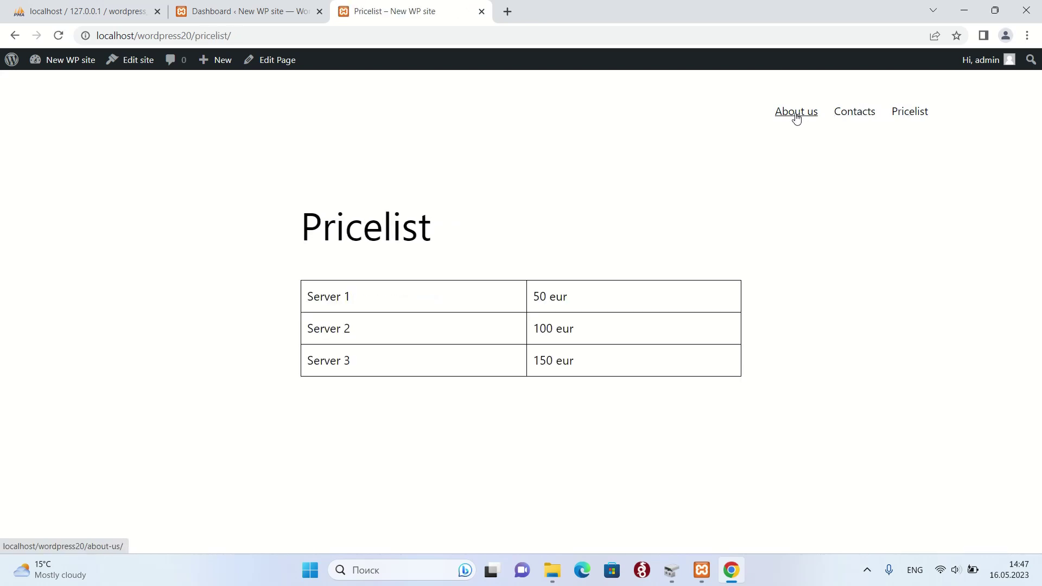
pyautogui.click(796, 118)
# - Remove about-us/ from the address to load the site's home page, which still lists blog posts
pyautogui.click(277, 40)
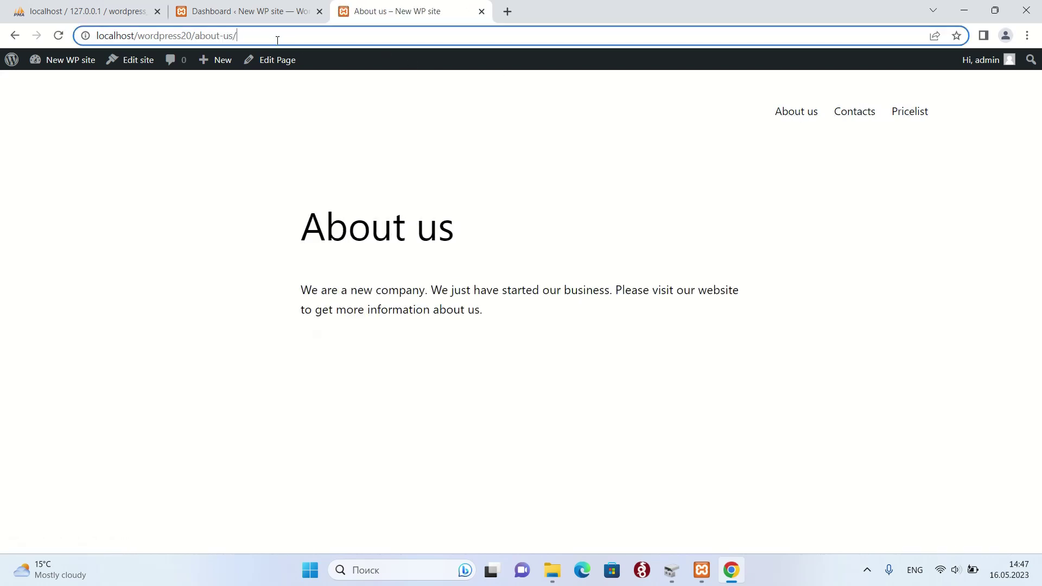
pyautogui.moveTo(277, 39); pyautogui.dragTo(200, 35)
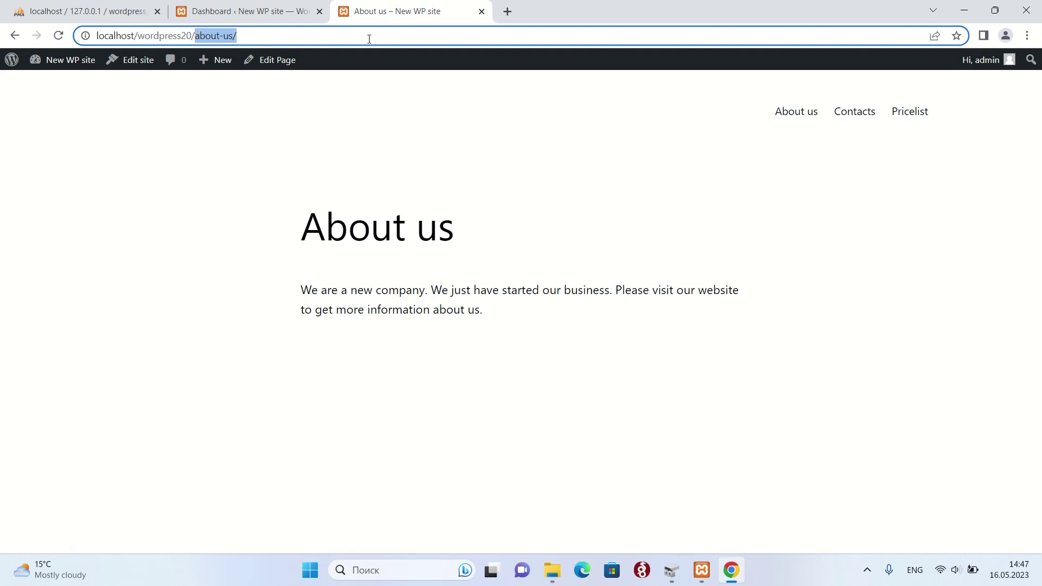
pyautogui.press('BackSpace')
pyautogui.press('Return')
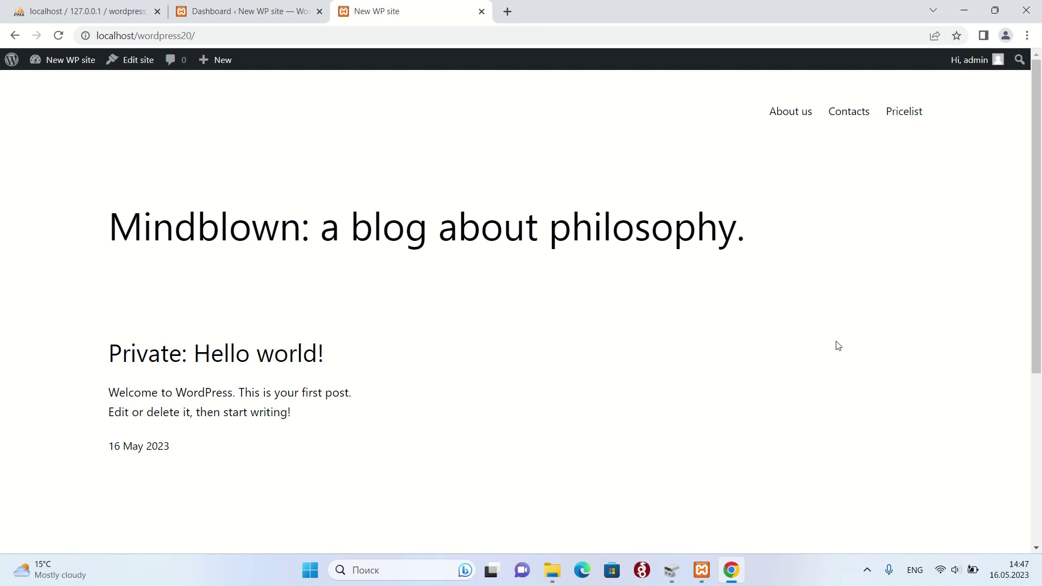
pyautogui.scroll(-2, 838, 345)
pyautogui.scroll(2, 840, 339)
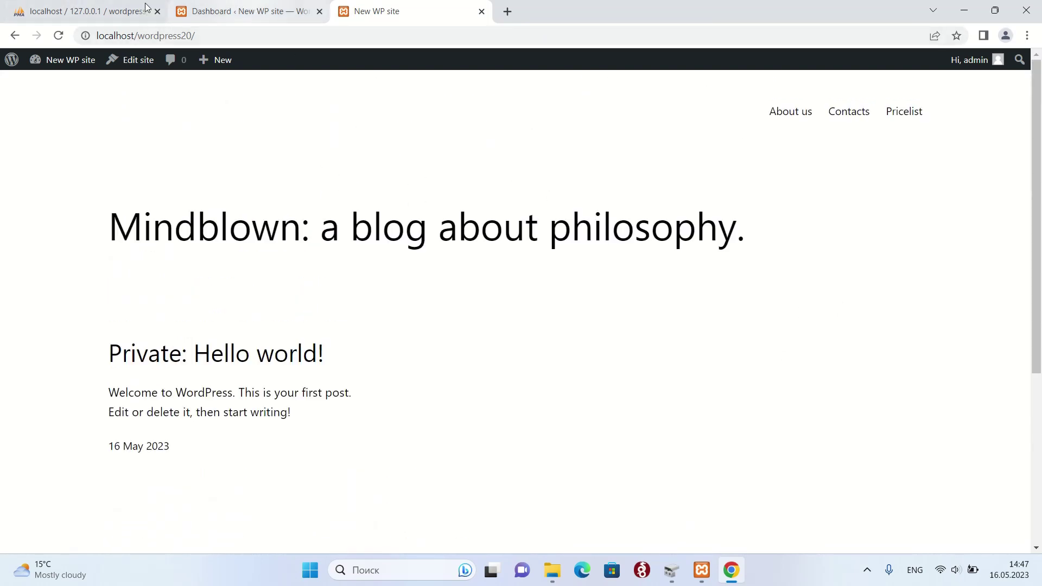
pyautogui.click(80, 6)
# - In Reading settings, set the homepage to the static page About us and save the changes
pyautogui.click(266, 8)
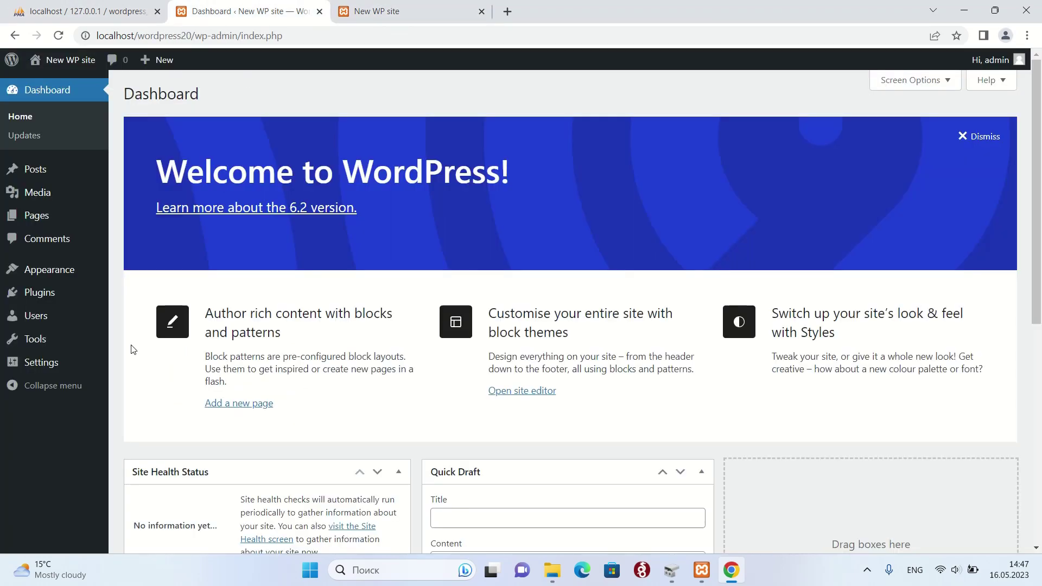
pyautogui.moveTo(39, 367)
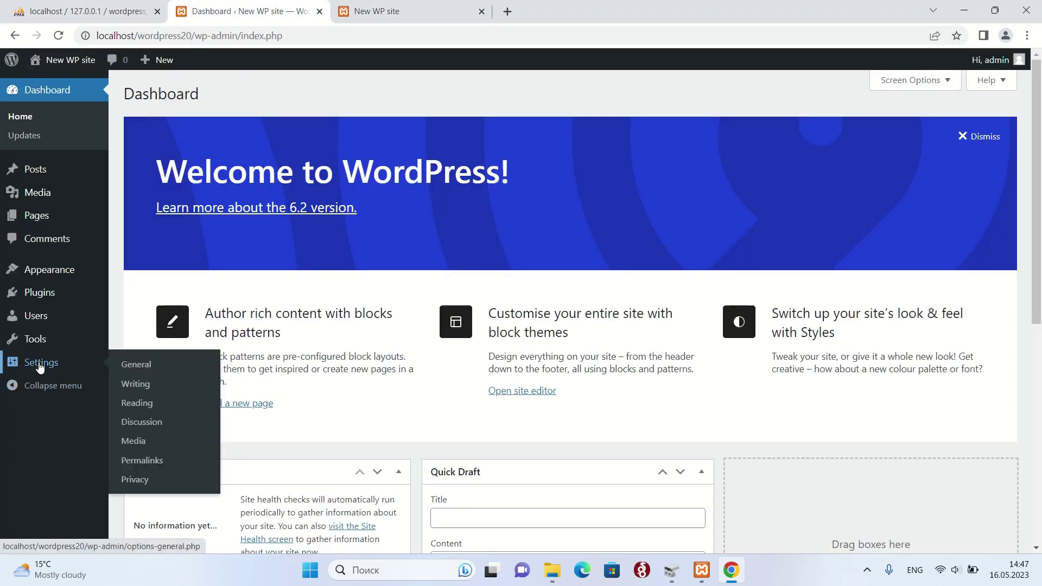
pyautogui.click(133, 367)
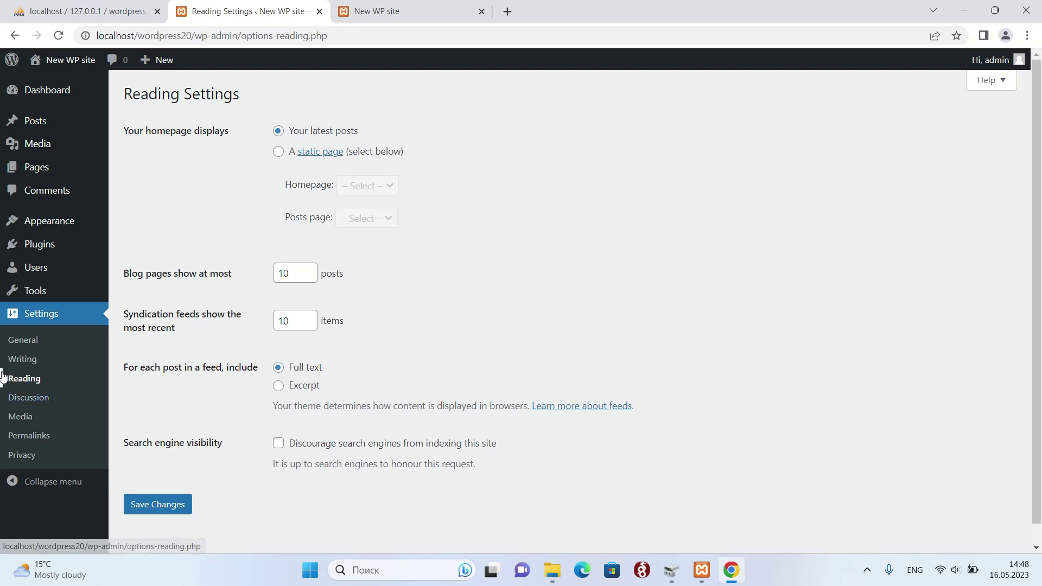
pyautogui.scroll(-1, 639, 291)
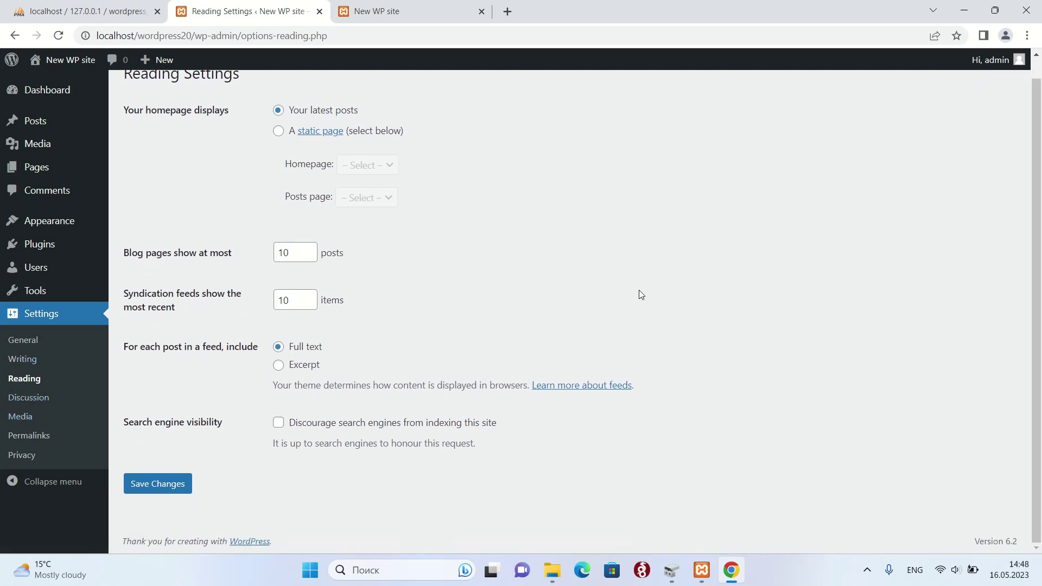
pyautogui.scroll(1, 641, 294)
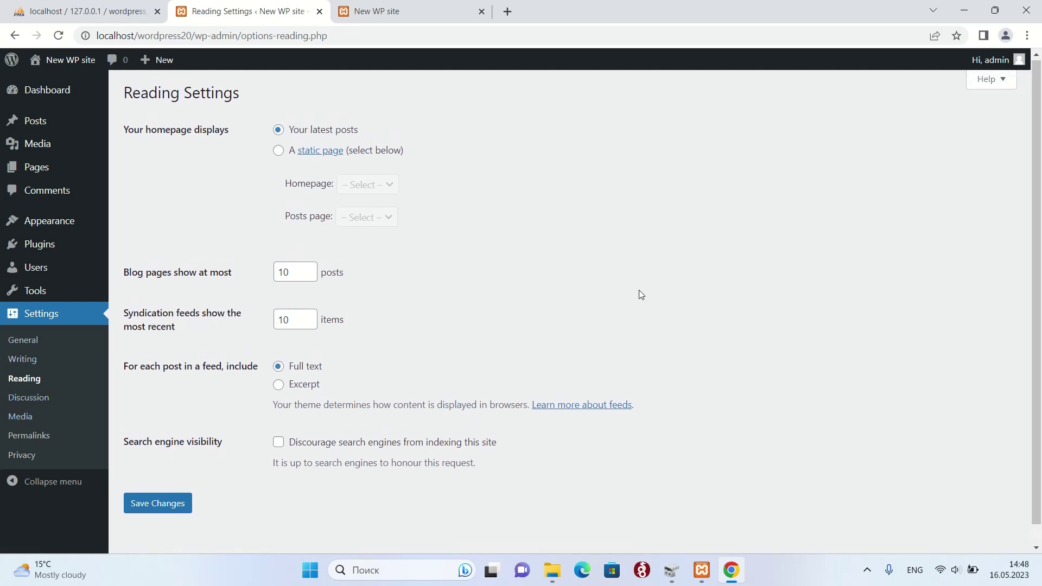
pyautogui.scroll(1, 640, 294)
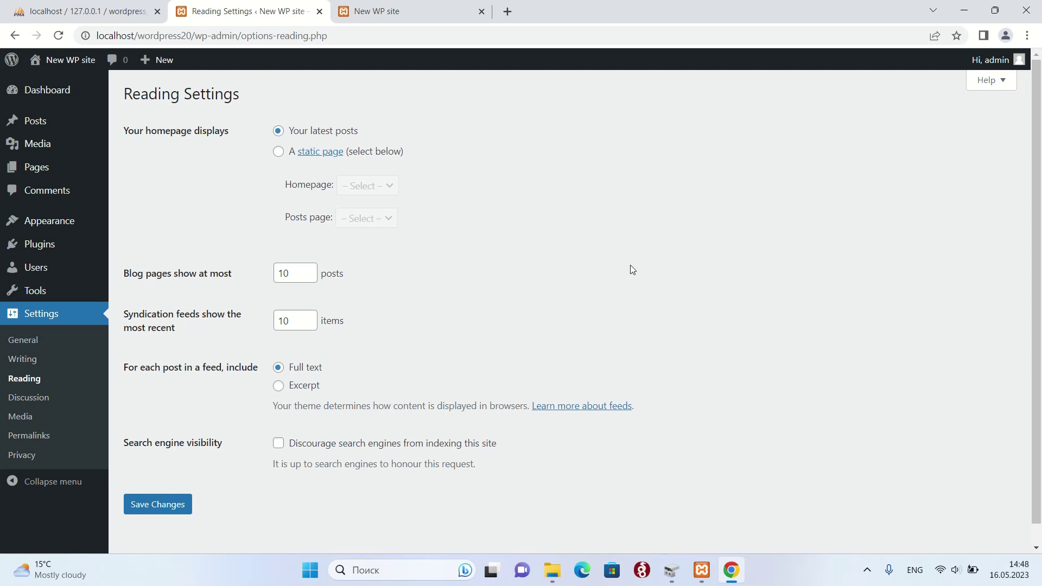
pyautogui.click(278, 152)
pyautogui.click(367, 186)
pyautogui.click(382, 216)
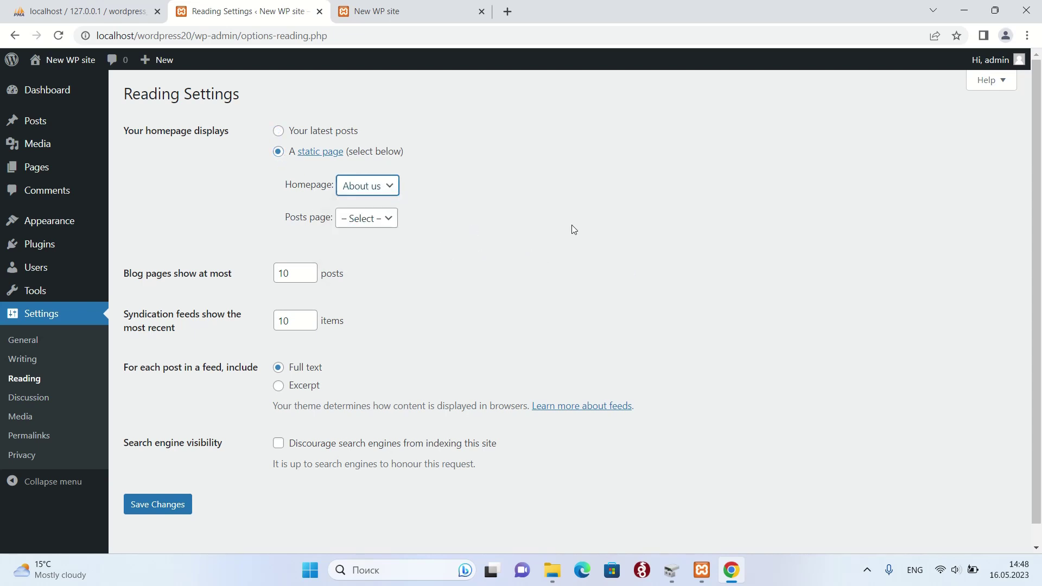
pyautogui.click(166, 516)
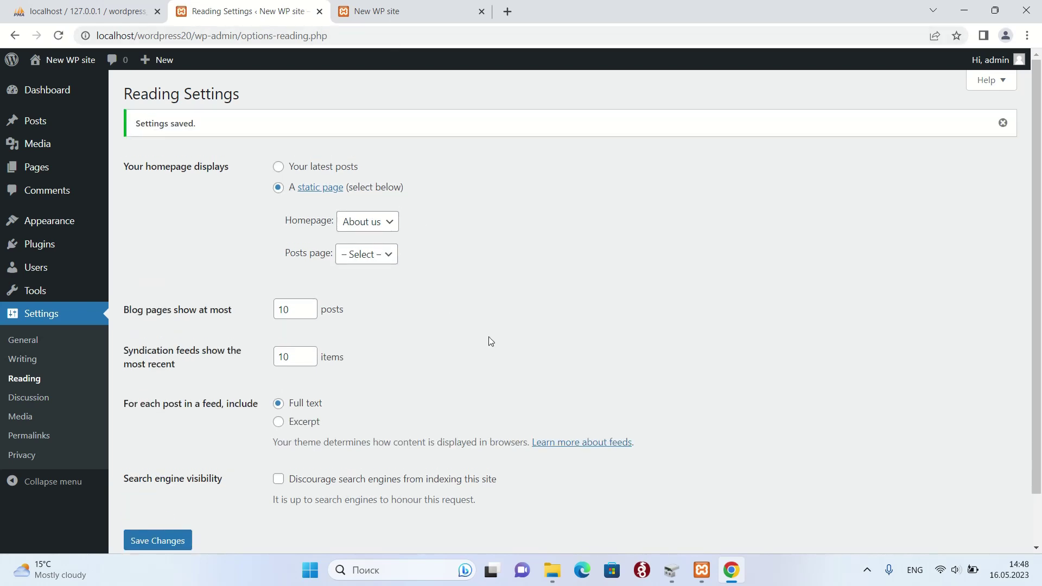
pyautogui.click(369, 7)
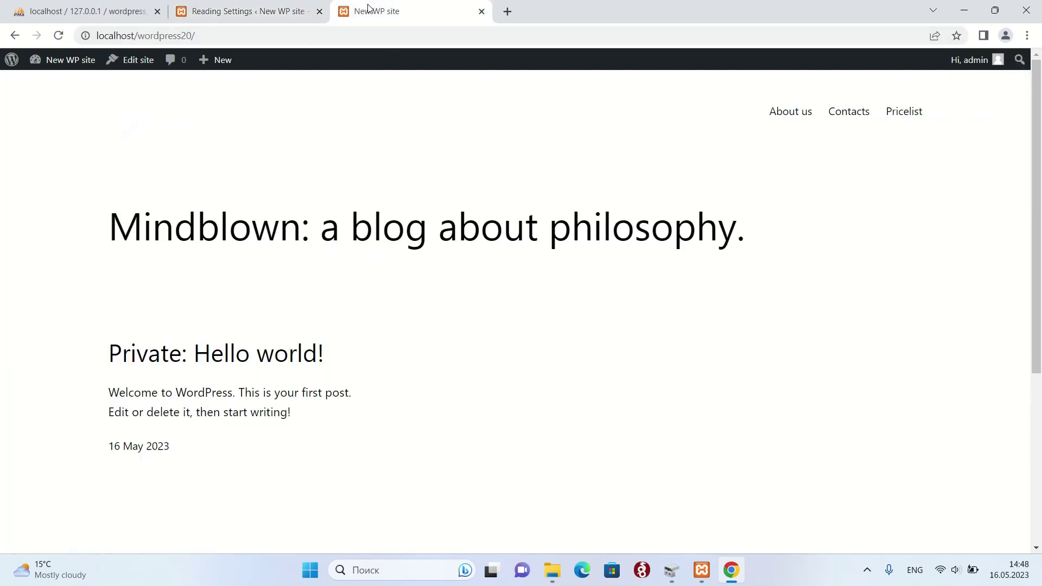
pyautogui.click(223, 37)
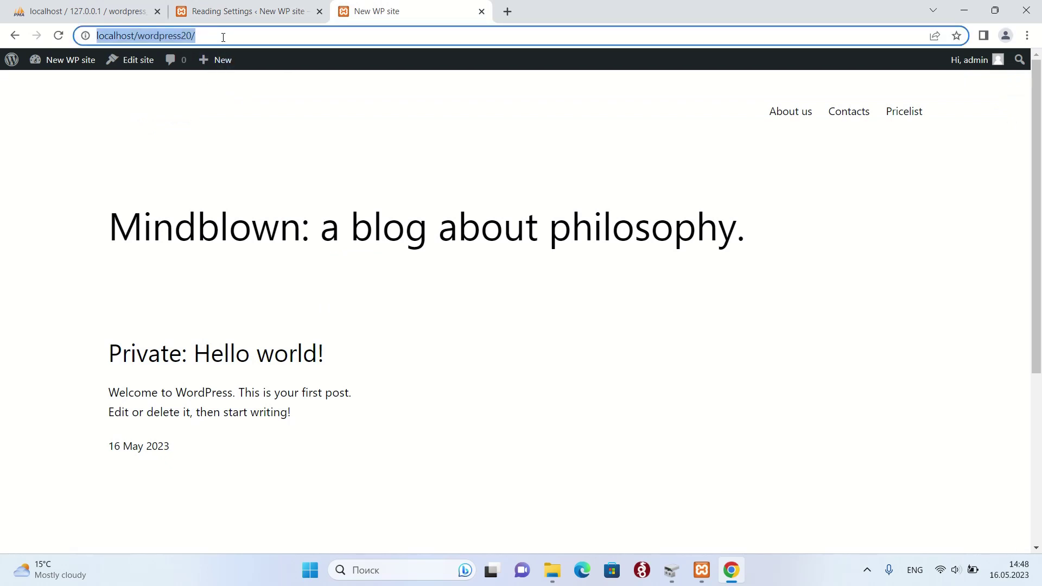
pyautogui.press('Return')
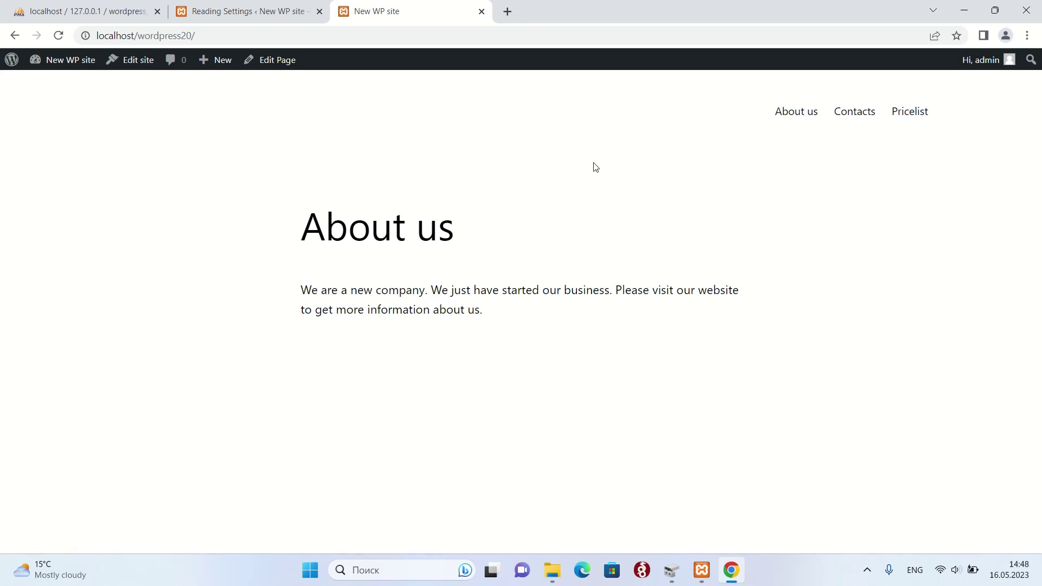
pyautogui.click(783, 117)
pyautogui.click(846, 115)
pyautogui.click(922, 115)
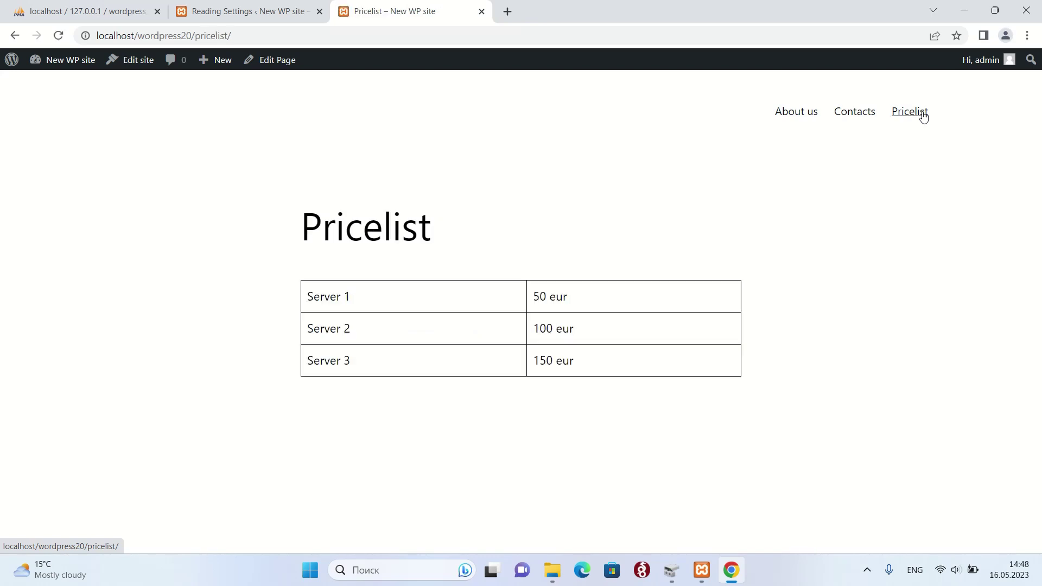
pyautogui.click(848, 116)
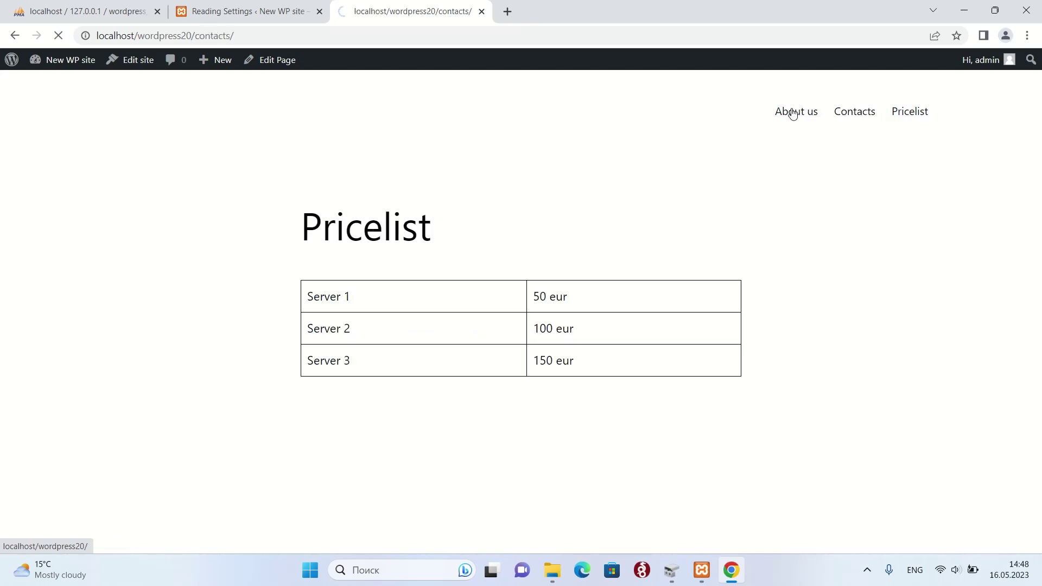
pyautogui.click(237, 7)
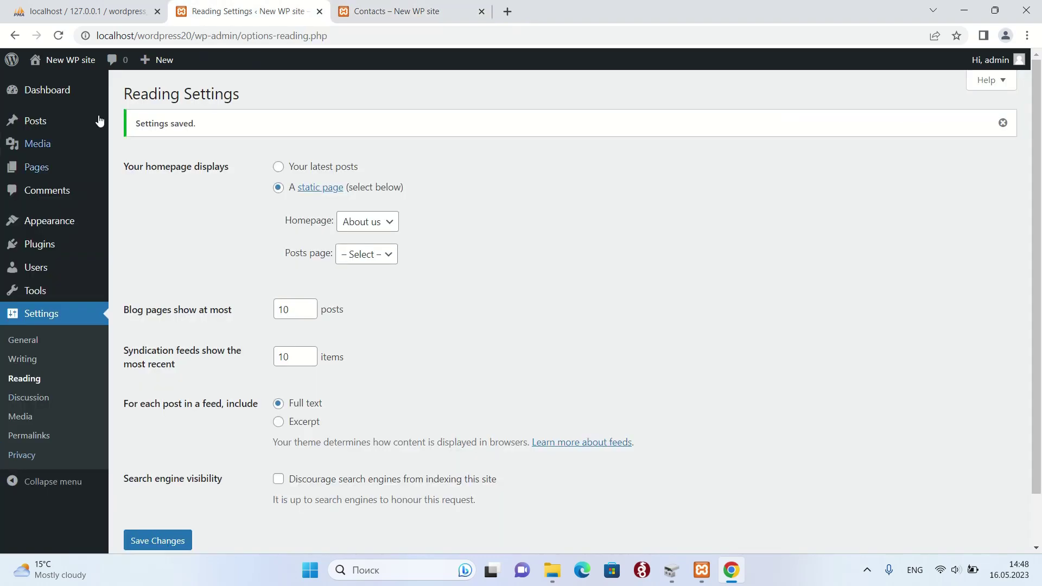
# - Log out of the admin and load the site root localhost/wordpress20/ as a visitor
pyautogui.click(1022, 64)
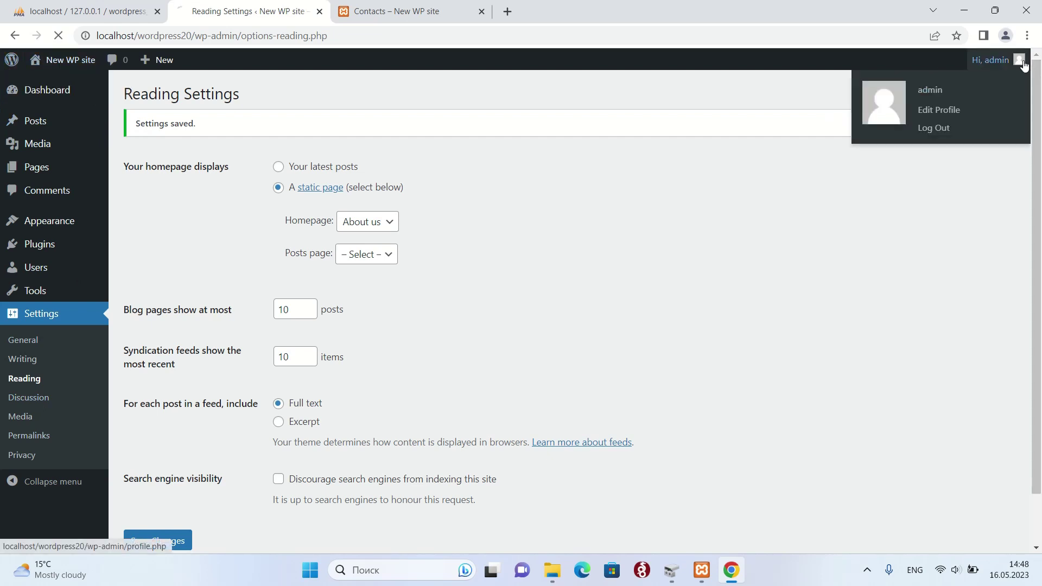
pyautogui.click(931, 130)
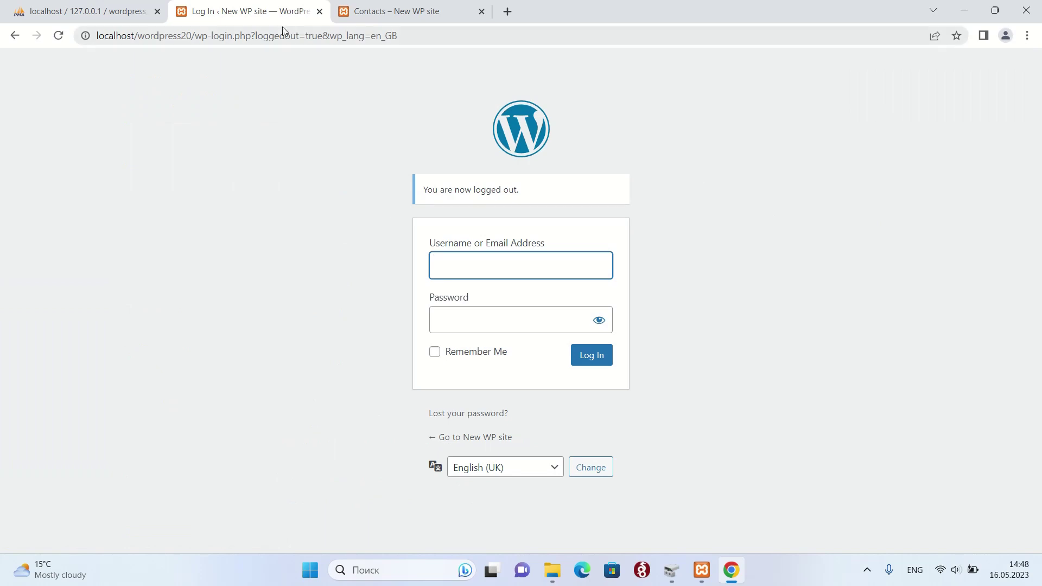
pyautogui.moveTo(432, 39); pyautogui.dragTo(189, 39)
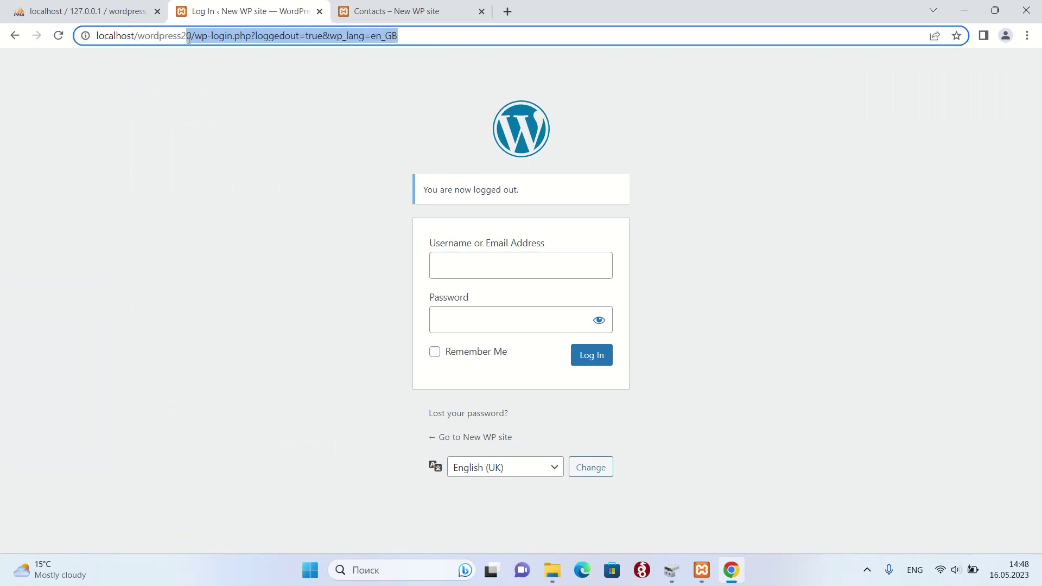
pyautogui.press('BackSpace')
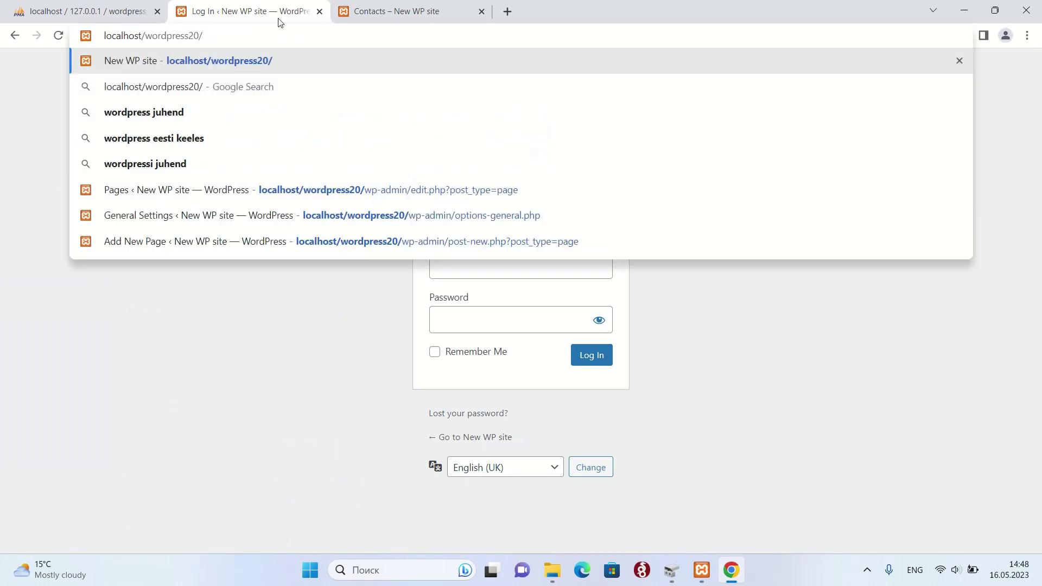
pyautogui.click(355, 11)
pyautogui.moveTo(258, 36); pyautogui.dragTo(197, 40)
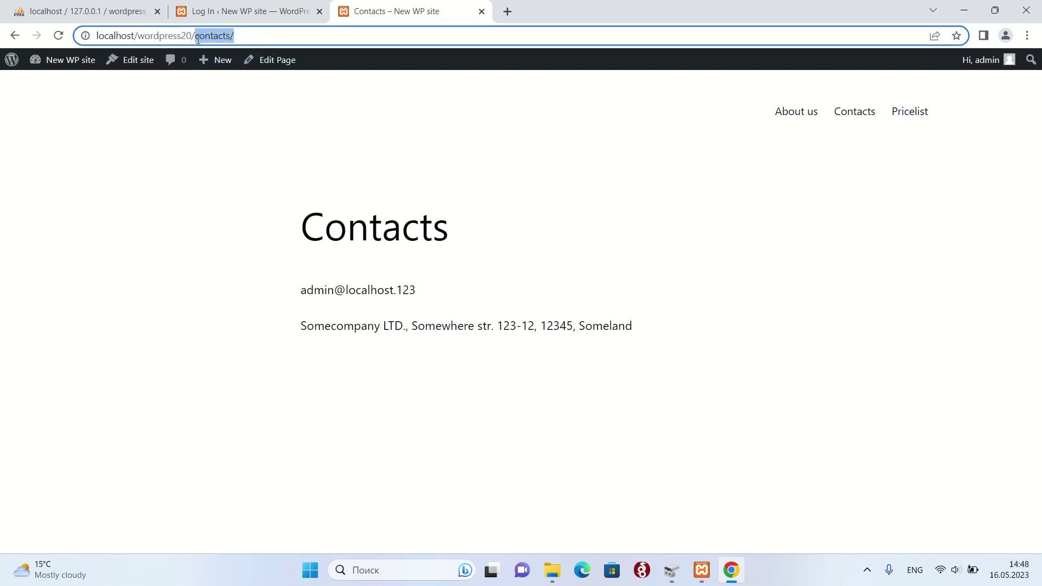
pyautogui.press('BackSpace')
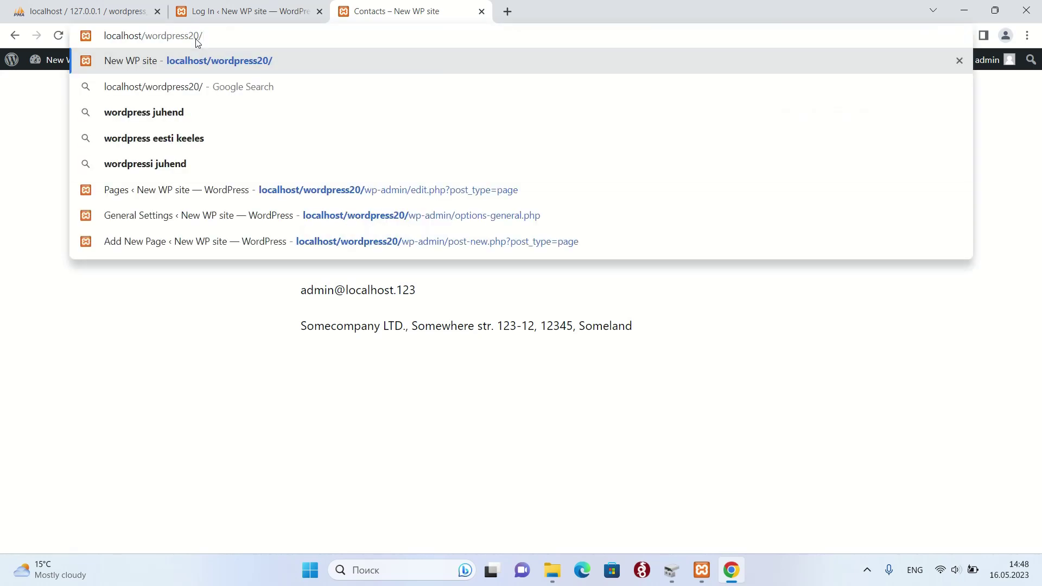
pyautogui.press('Return')
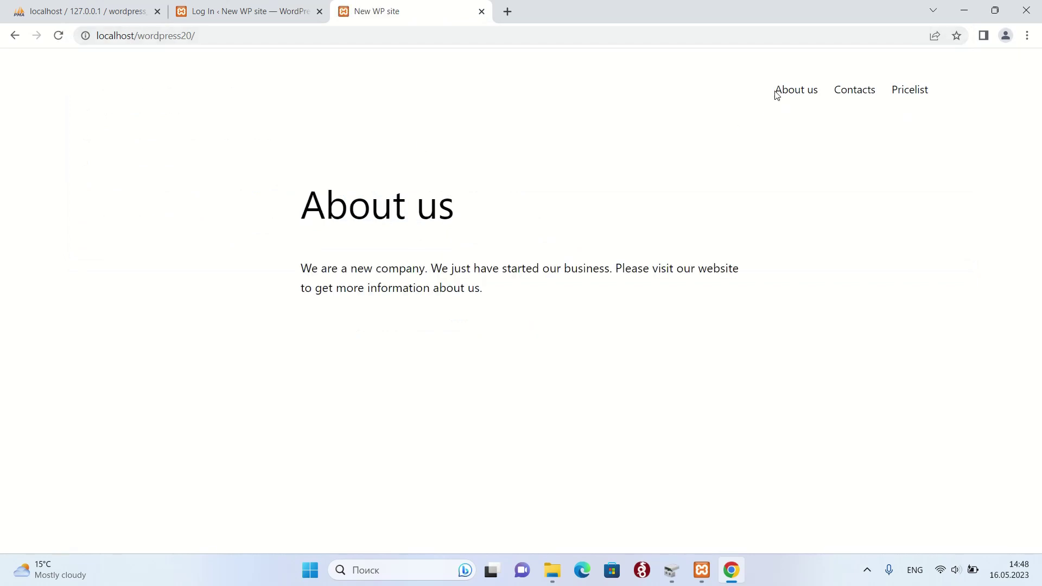
# - Browse the About us, Contacts and Pricelist pages twice through the header links
pyautogui.click(776, 95)
pyautogui.click(873, 98)
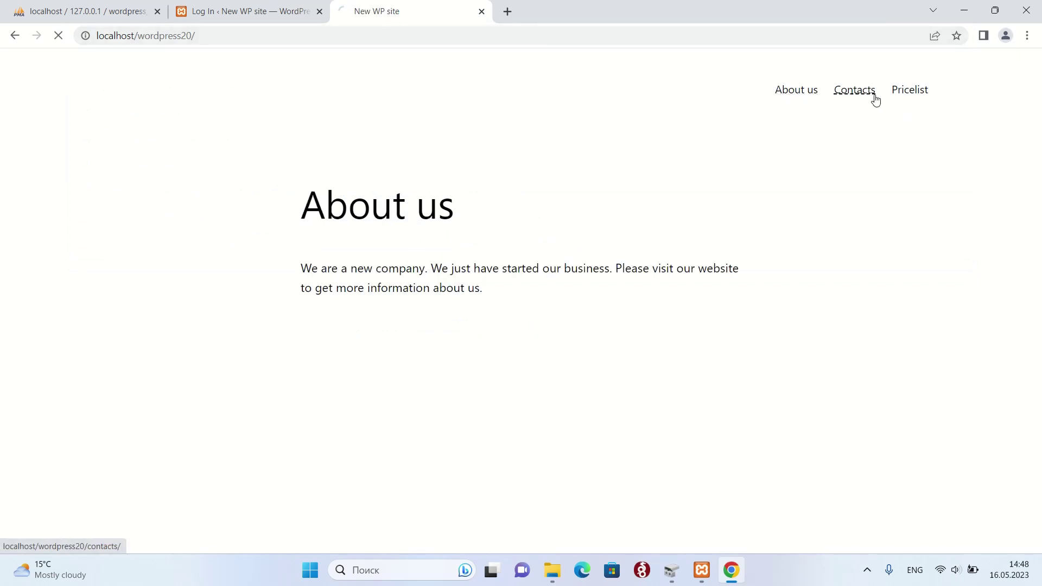
pyautogui.click(908, 96)
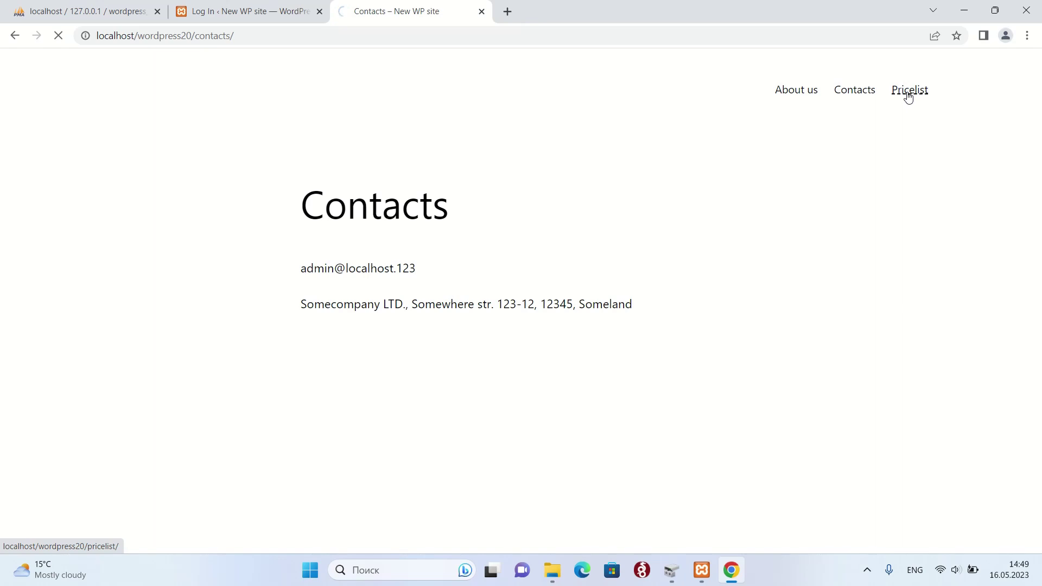
pyautogui.click(795, 94)
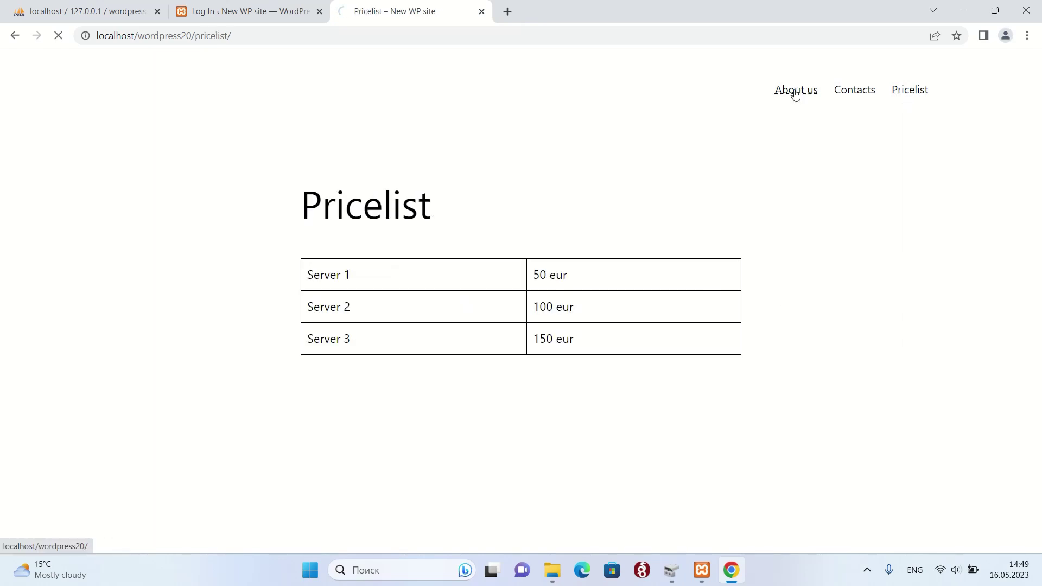
pyautogui.click(848, 94)
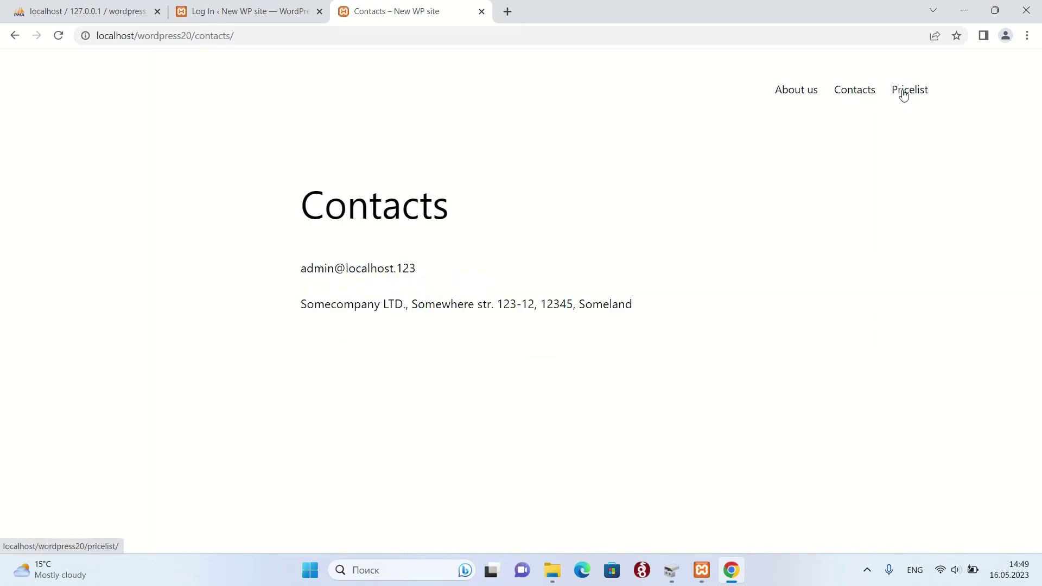
pyautogui.click(903, 96)
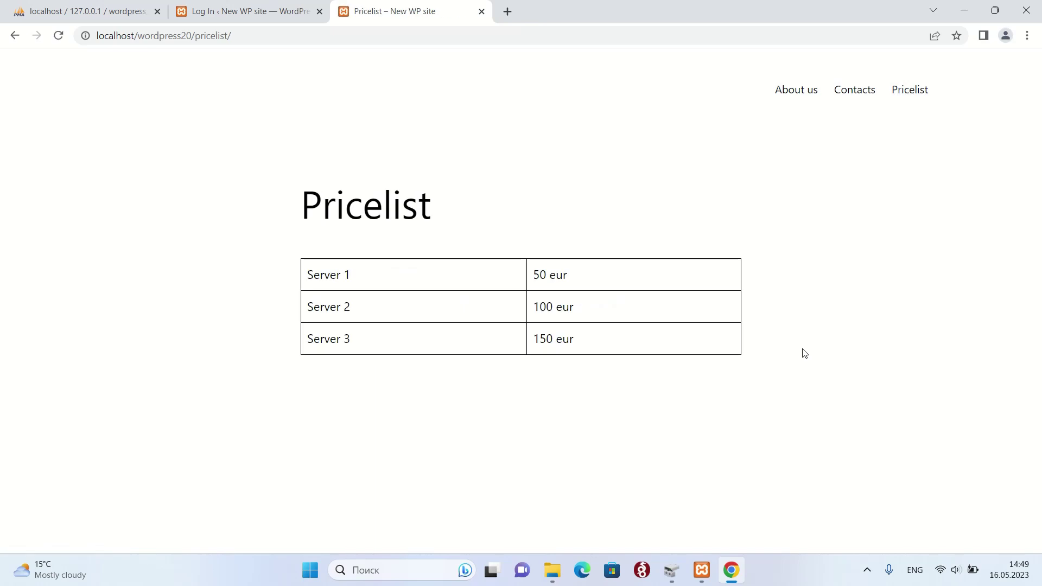